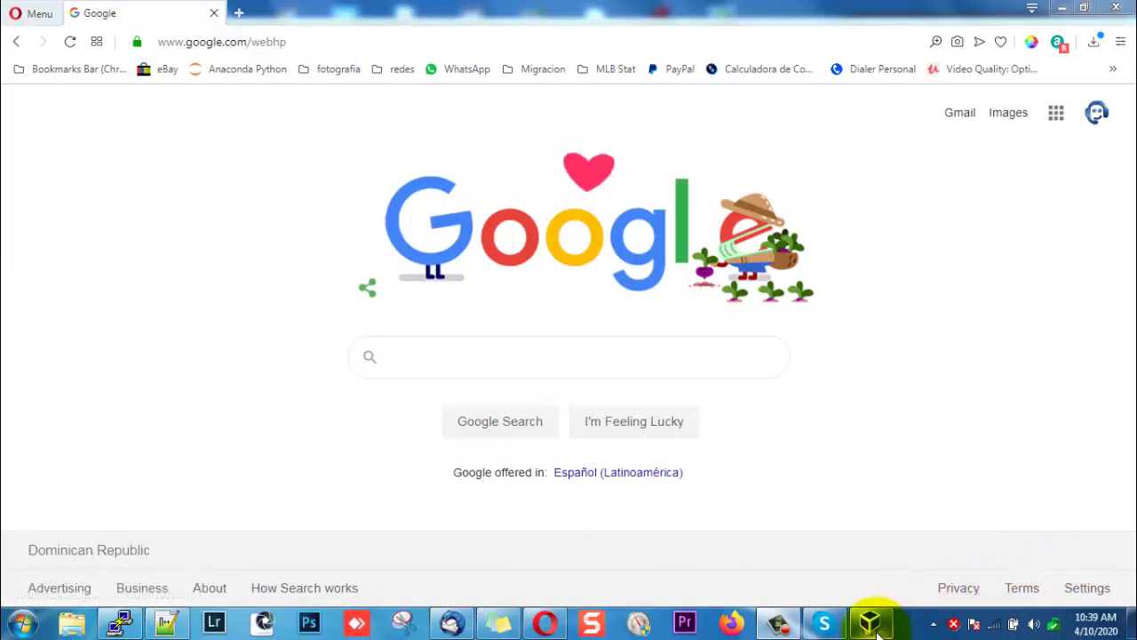
# Switch from Opera to the VirtualBox Manager window listing the Viciboxs8 machine.
pyautogui.click(871, 624)
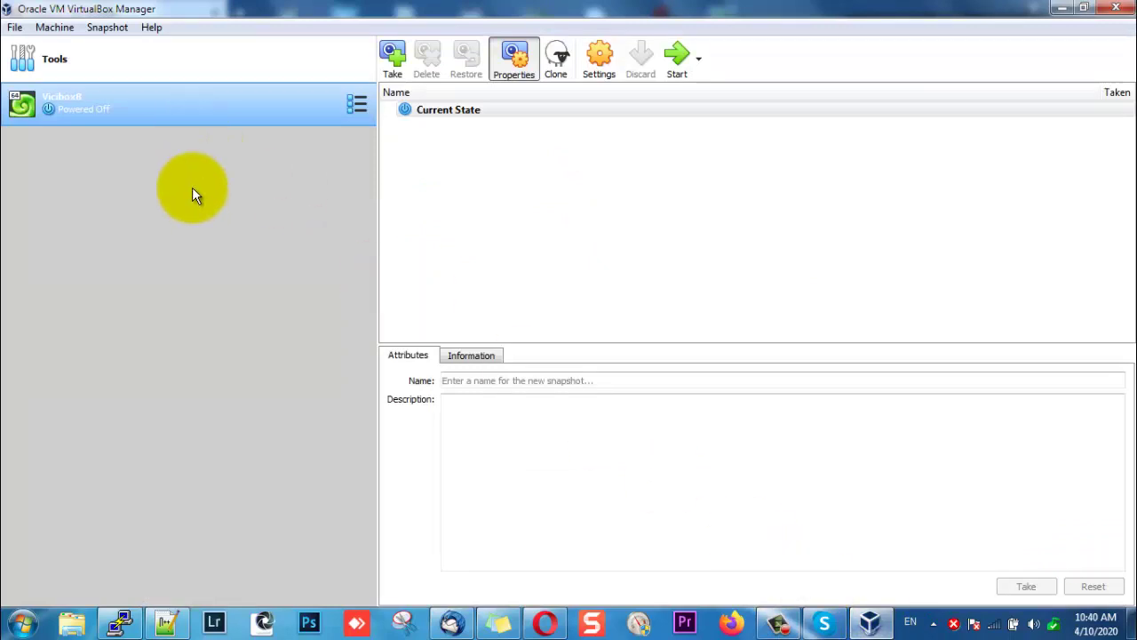
# Start a new virtual machine named Vicibox 9 with its folder path moved to drive D.
pyautogui.click(197, 60)
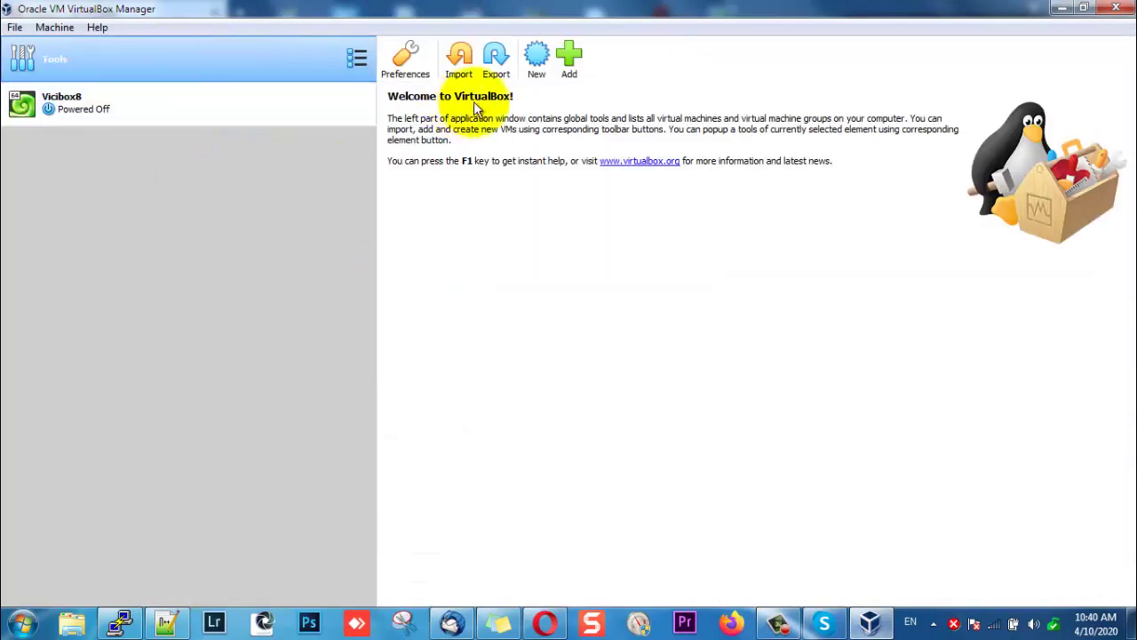
pyautogui.click(542, 58)
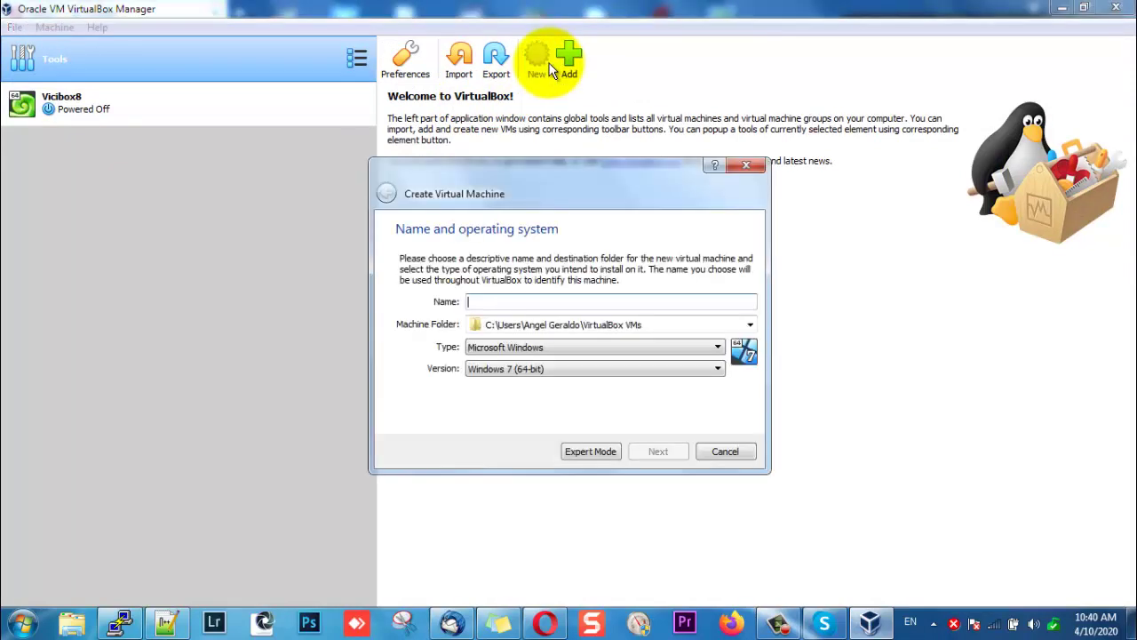
pyautogui.click(540, 299)
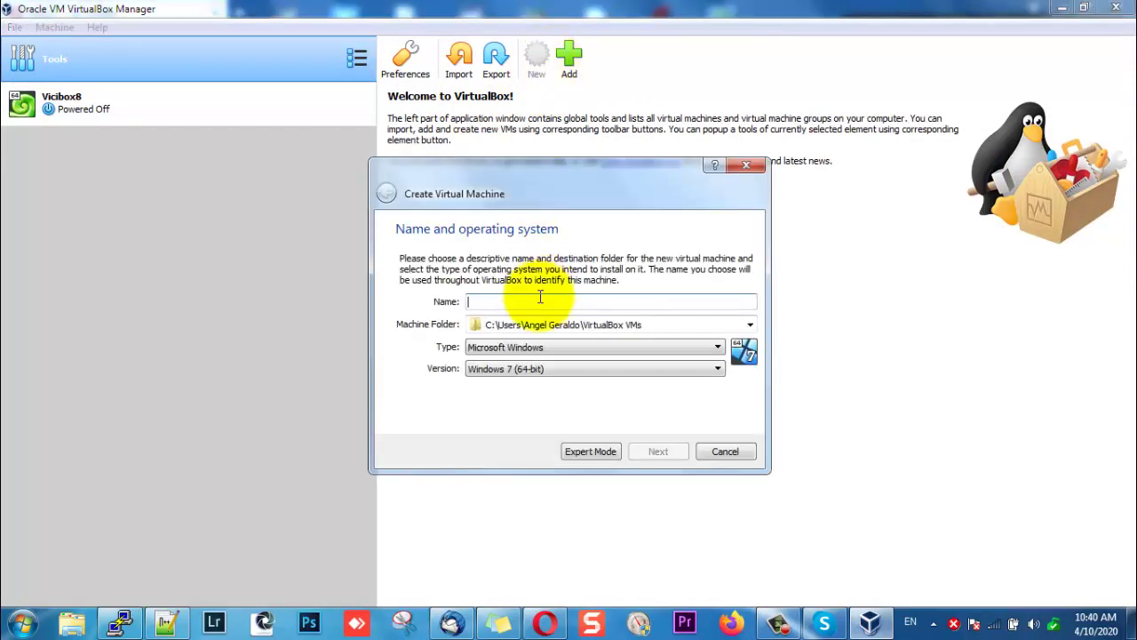
pyautogui.write('V')
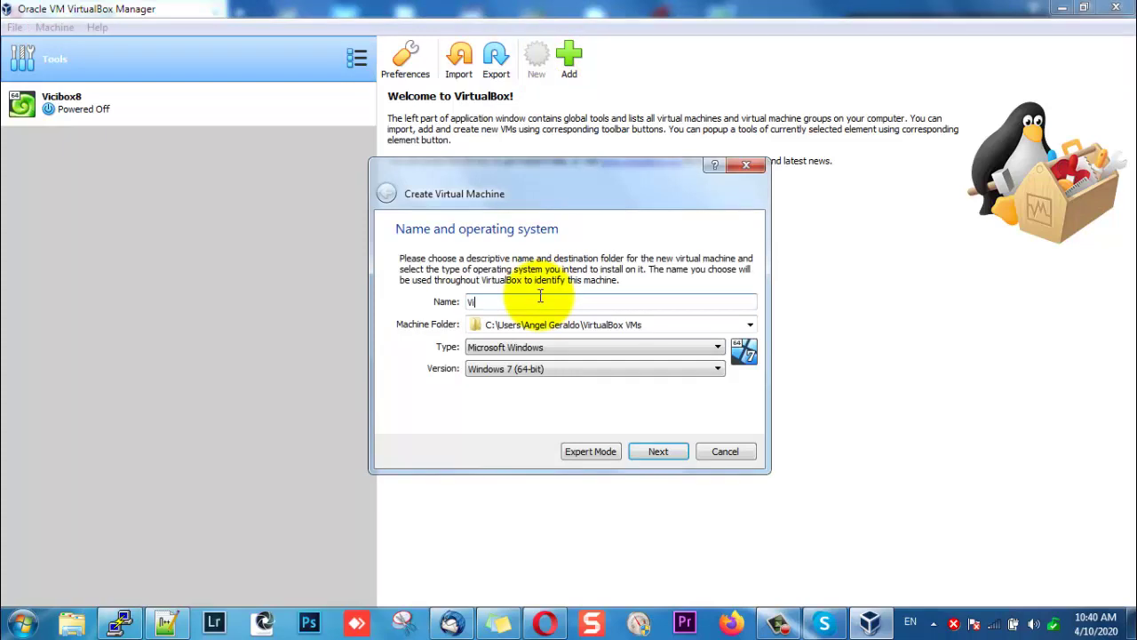
pyautogui.write('icid')
pyautogui.press('BackSpace')
pyautogui.write('box 9')
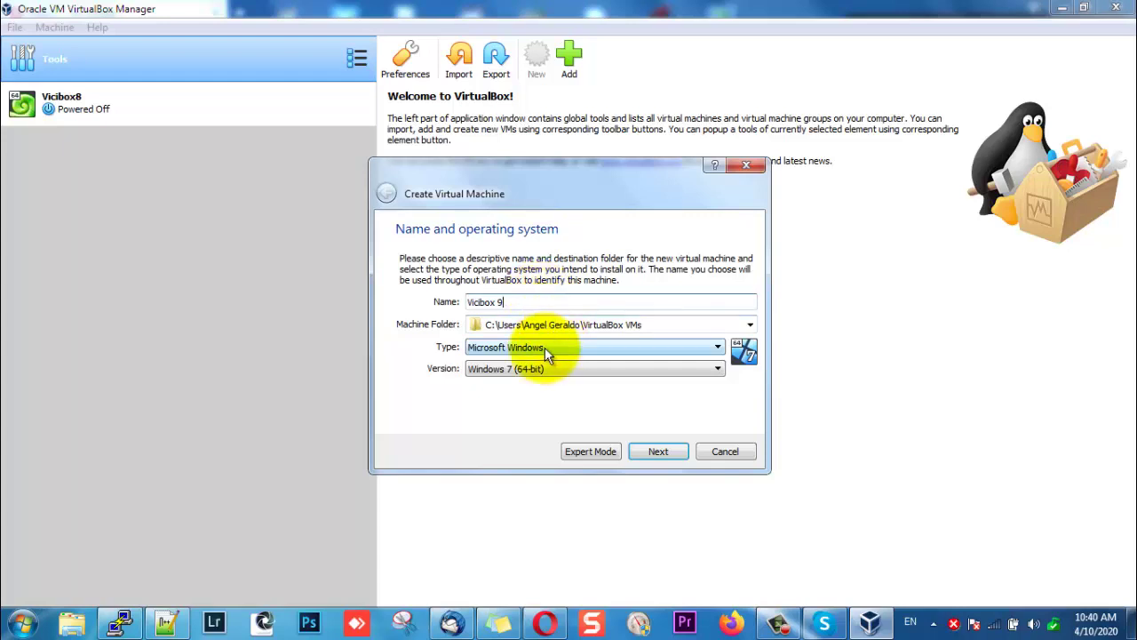
pyautogui.moveTo(469, 324); pyautogui.dragTo(528, 321)
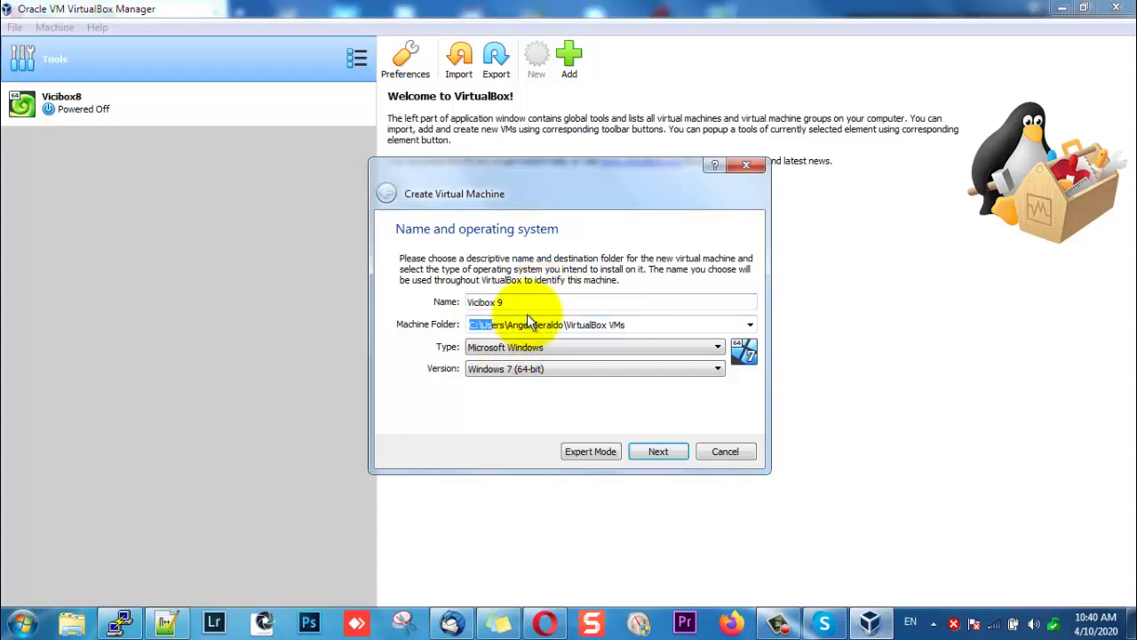
pyautogui.press('Home')
pyautogui.press('Delete')
pyautogui.write('d')
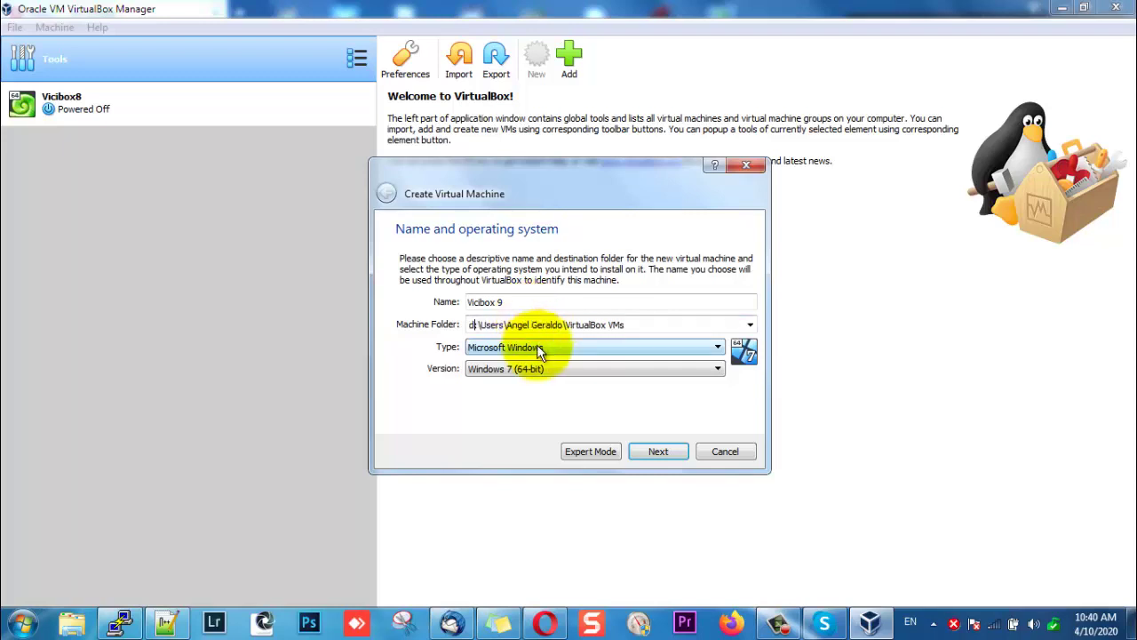
# Set the machine type to Linux with version openSUSE (64-bit).
pyautogui.click(537, 347)
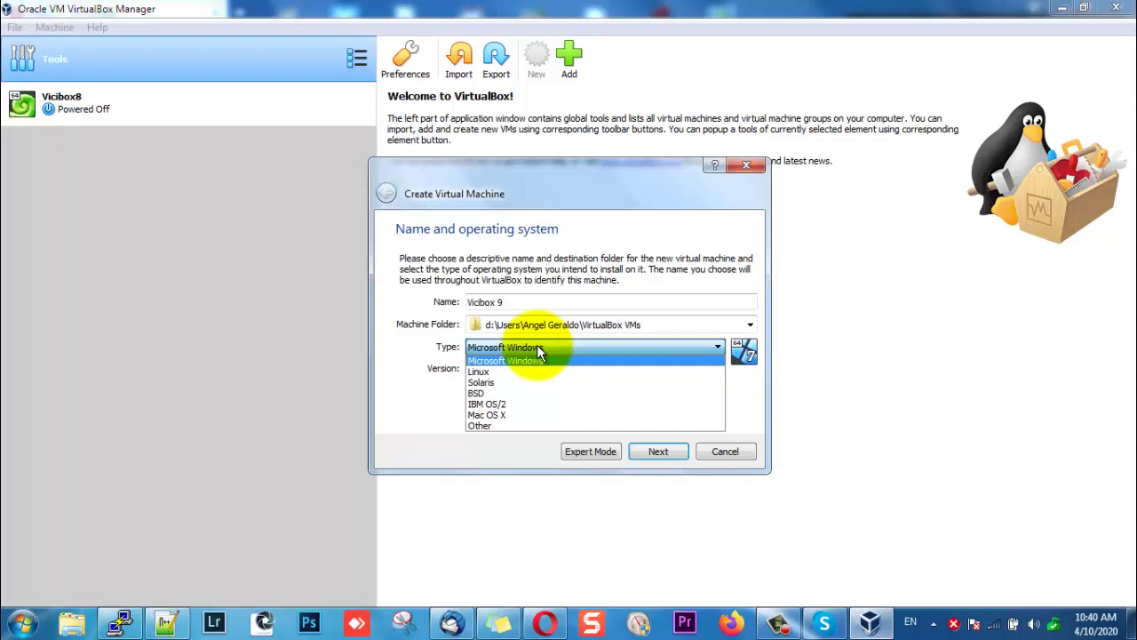
pyautogui.click(512, 369)
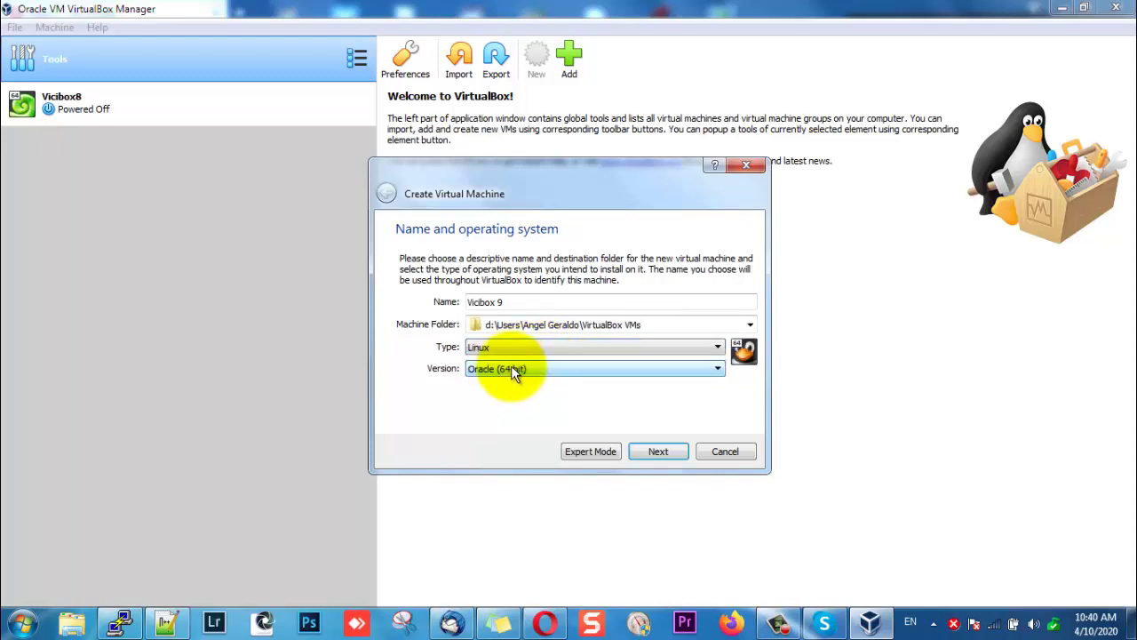
pyautogui.click(511, 370)
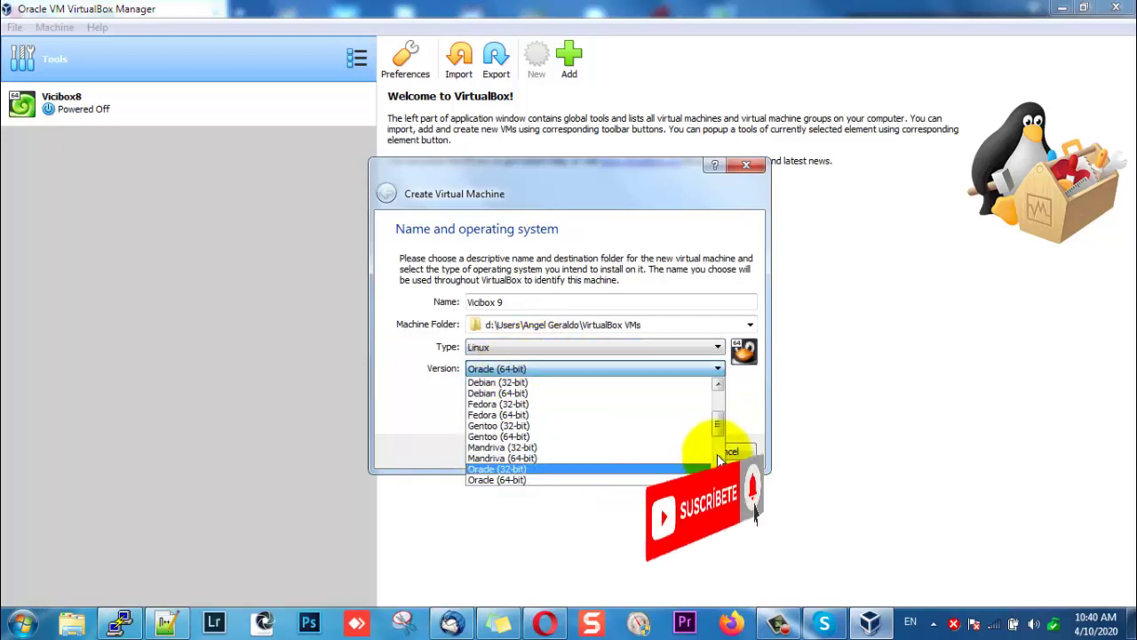
pyautogui.moveTo(718, 430)
pyautogui.mouseDown()
pyautogui.moveTo(718, 416)
pyautogui.moveTo(717, 445)
pyautogui.mouseUp()
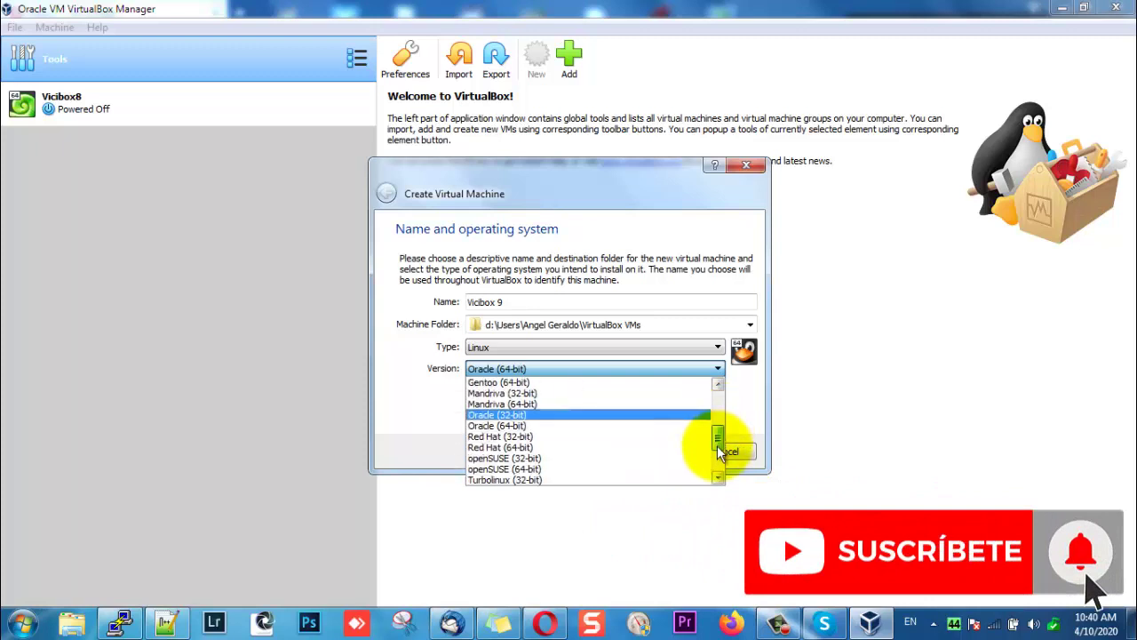
pyautogui.click(563, 469)
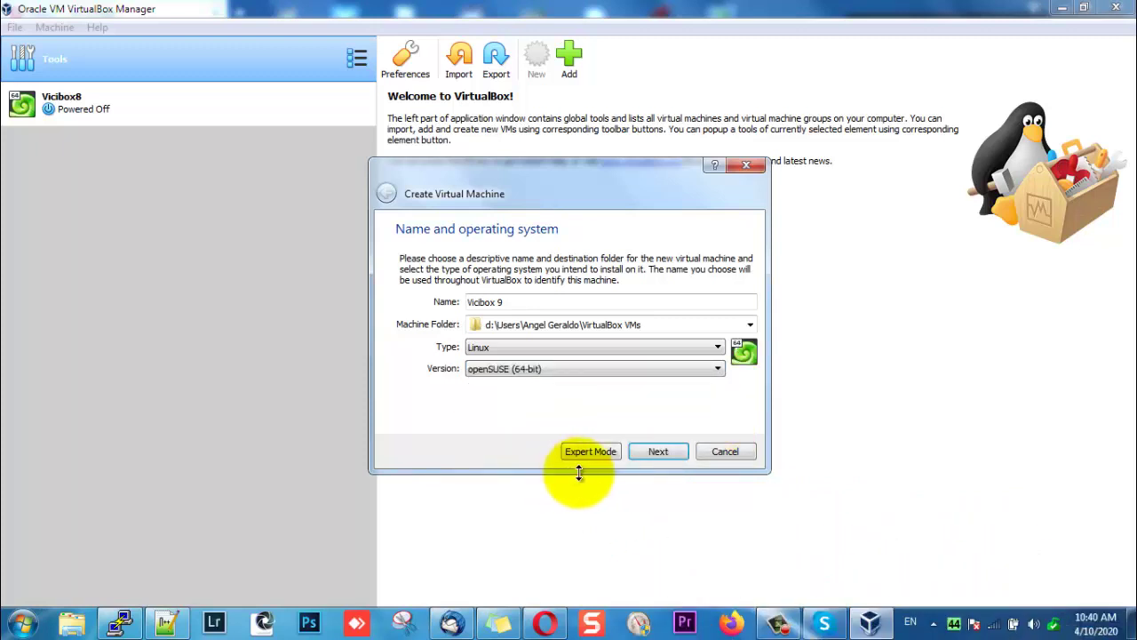
pyautogui.click(659, 451)
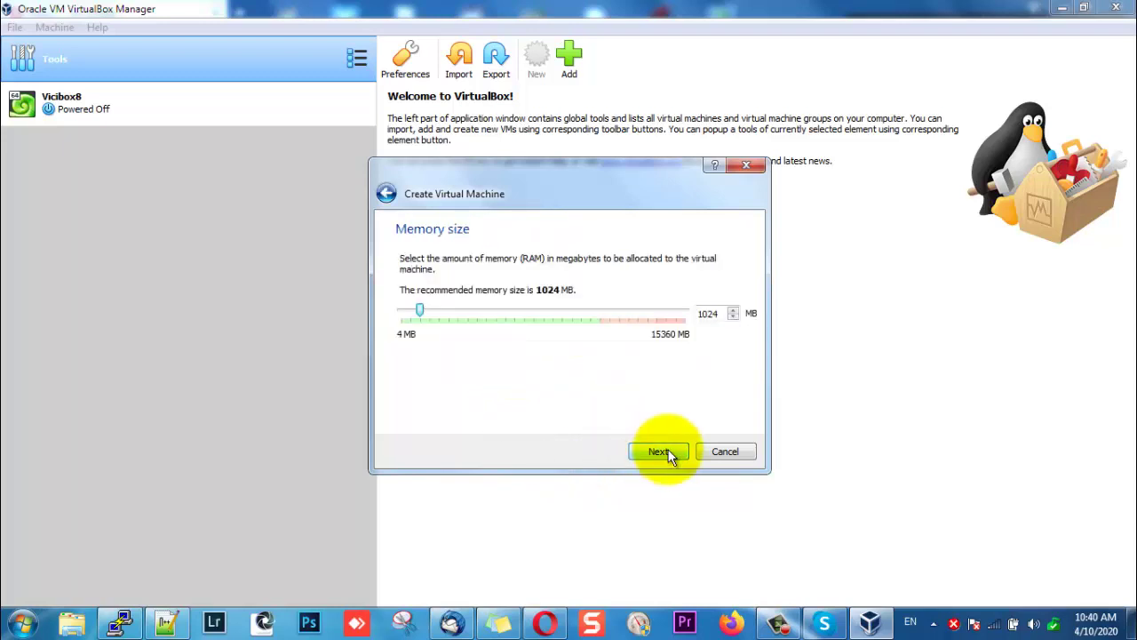
# Give the Vicibox 9 machine 2048 MB of memory.
pyautogui.doubleClick(724, 310)
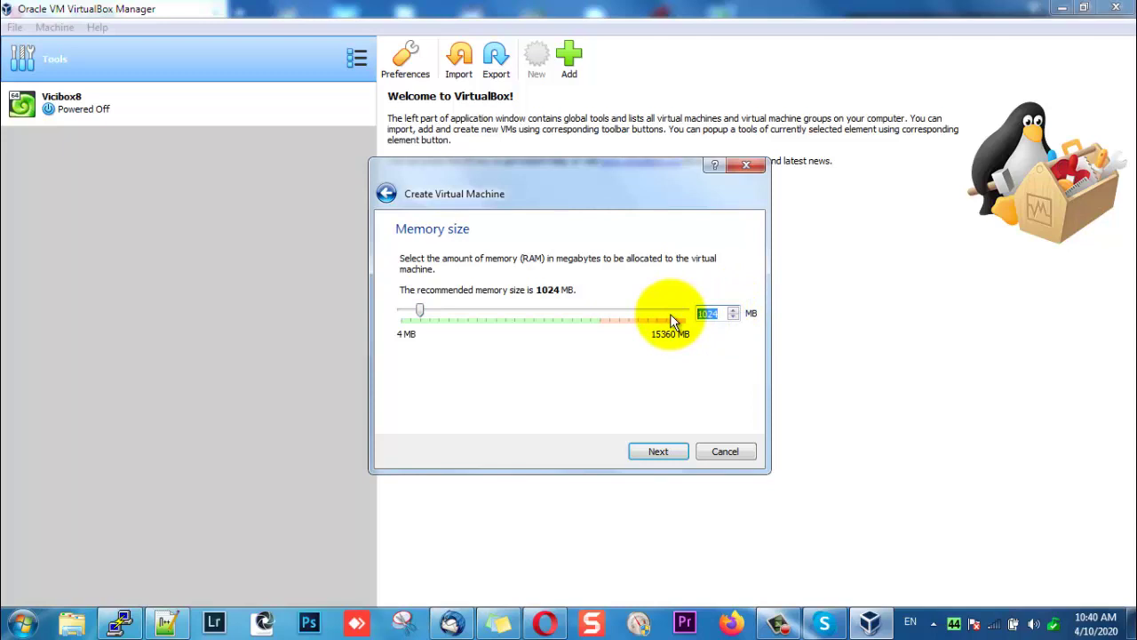
pyautogui.write('2048')
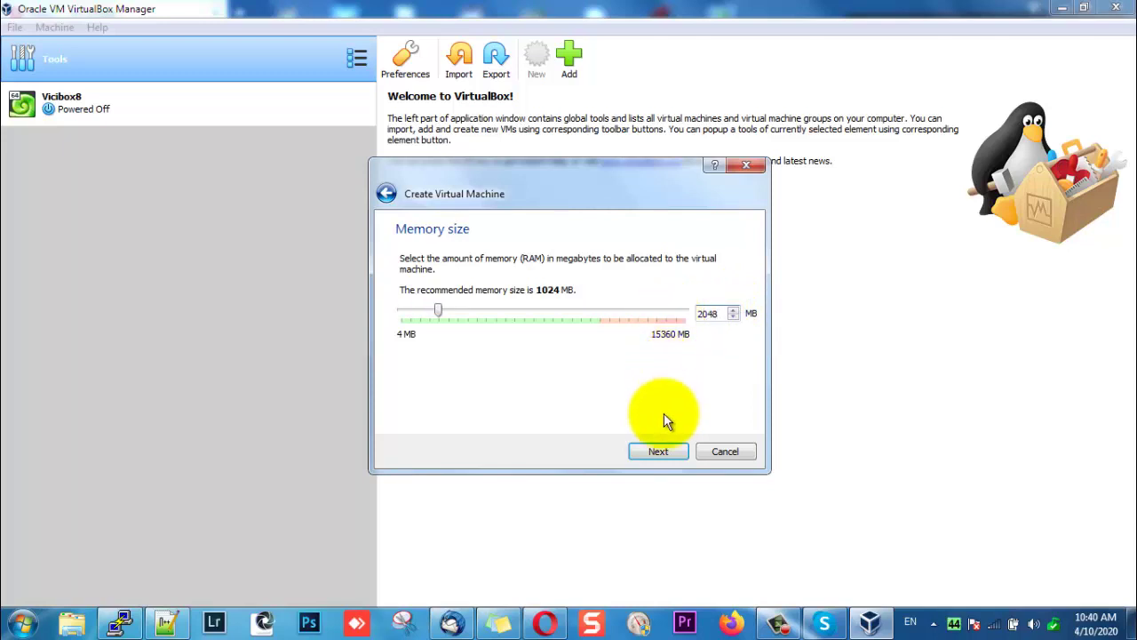
pyautogui.click(660, 446)
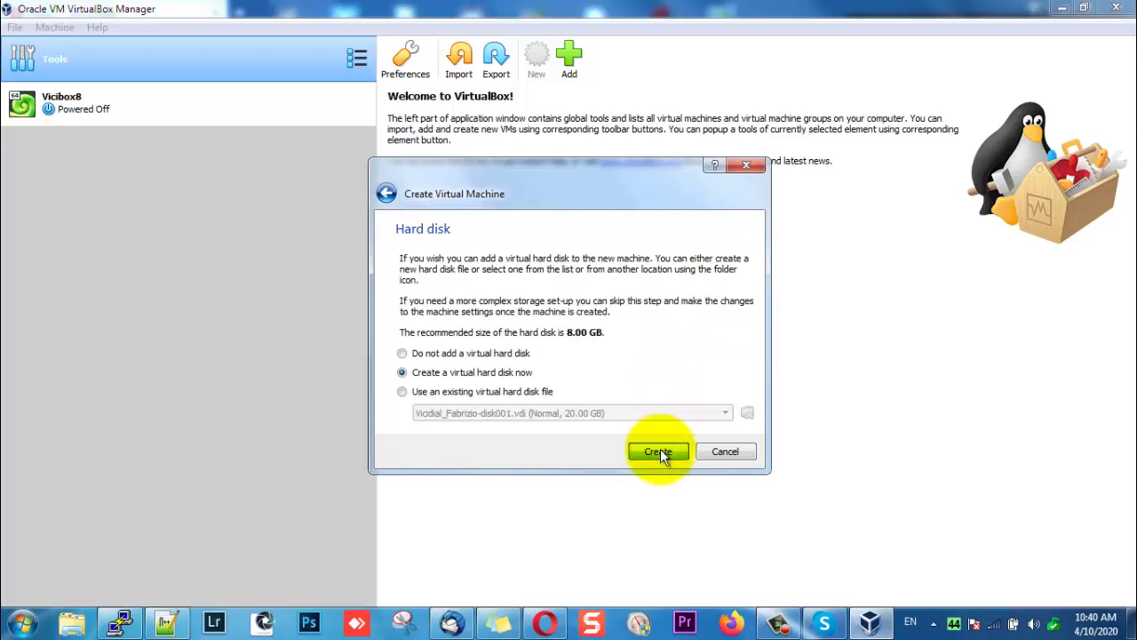
# Create a new dynamically allocated VDI hard disk of 20 GB for the machine.
pyautogui.click(658, 450)
pyautogui.click(659, 472)
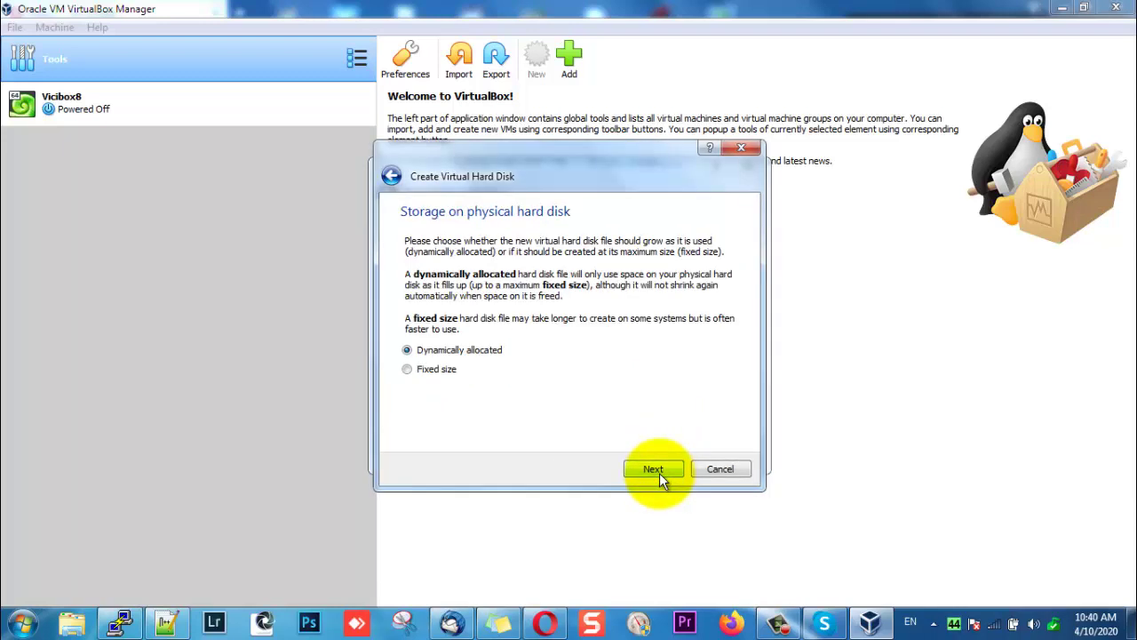
pyautogui.click(659, 473)
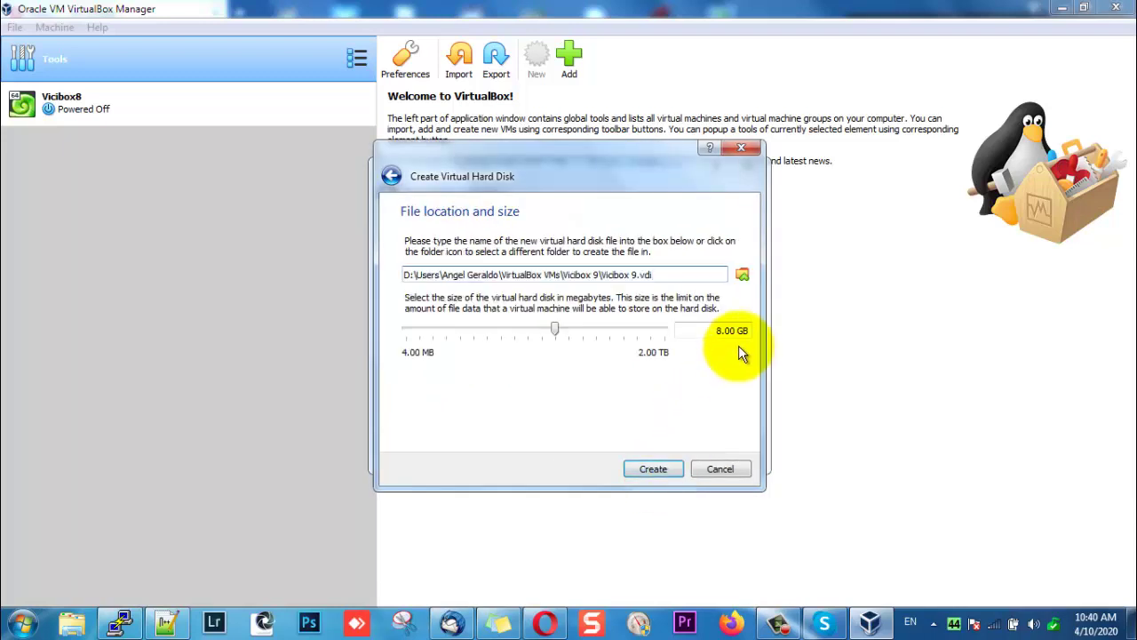
pyautogui.hotkey('ctrl', 'a')
pyautogui.press('BackSpace')
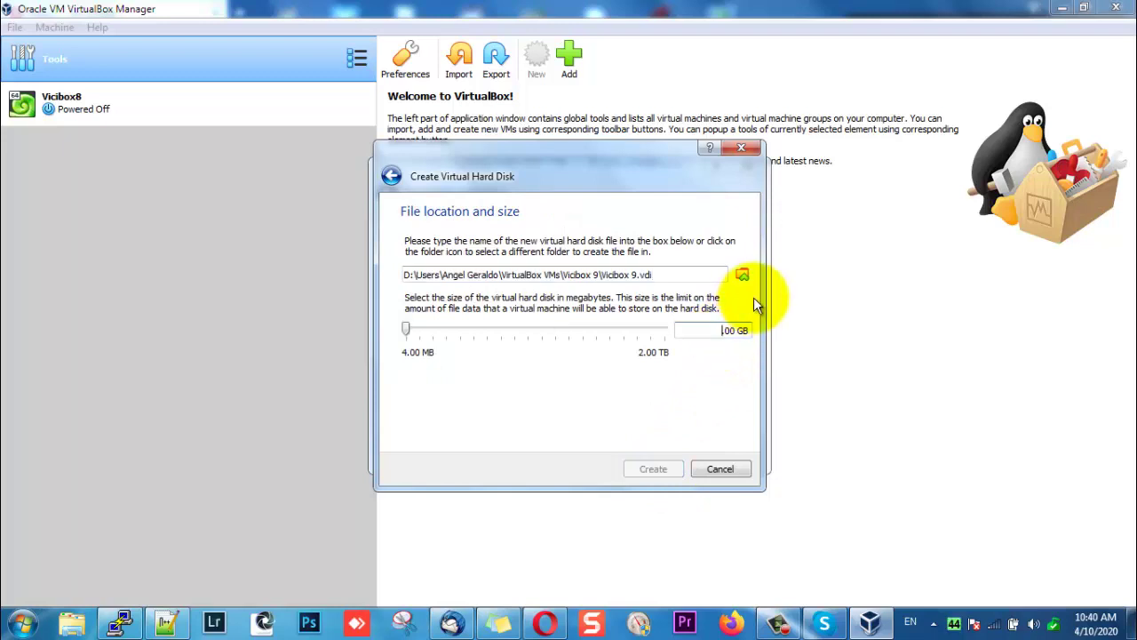
pyautogui.write('20')
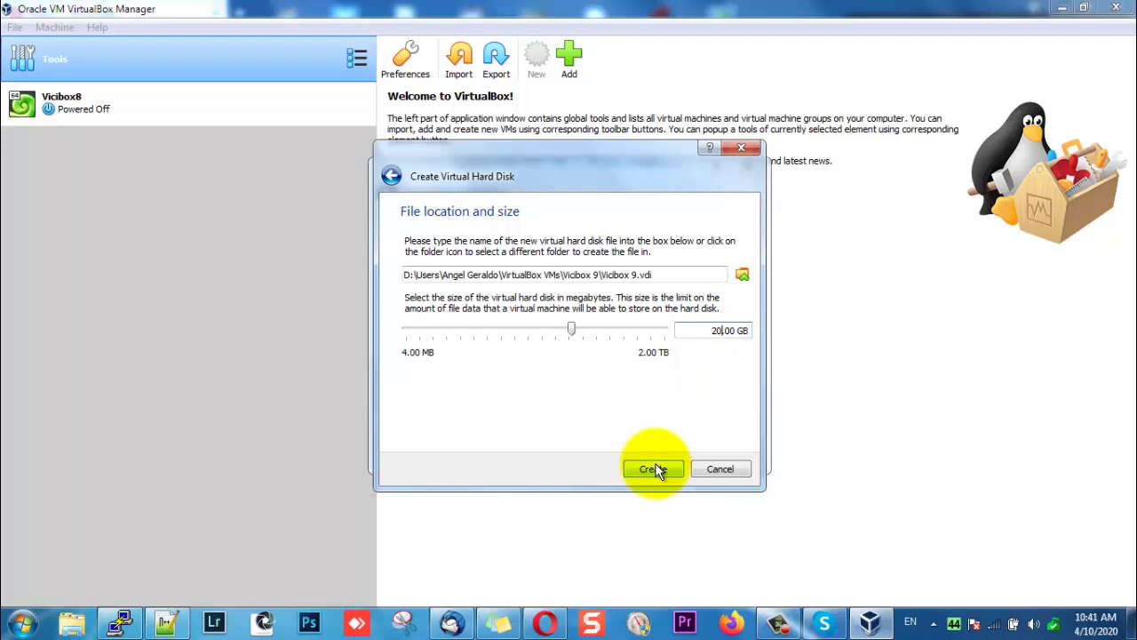
pyautogui.click(654, 470)
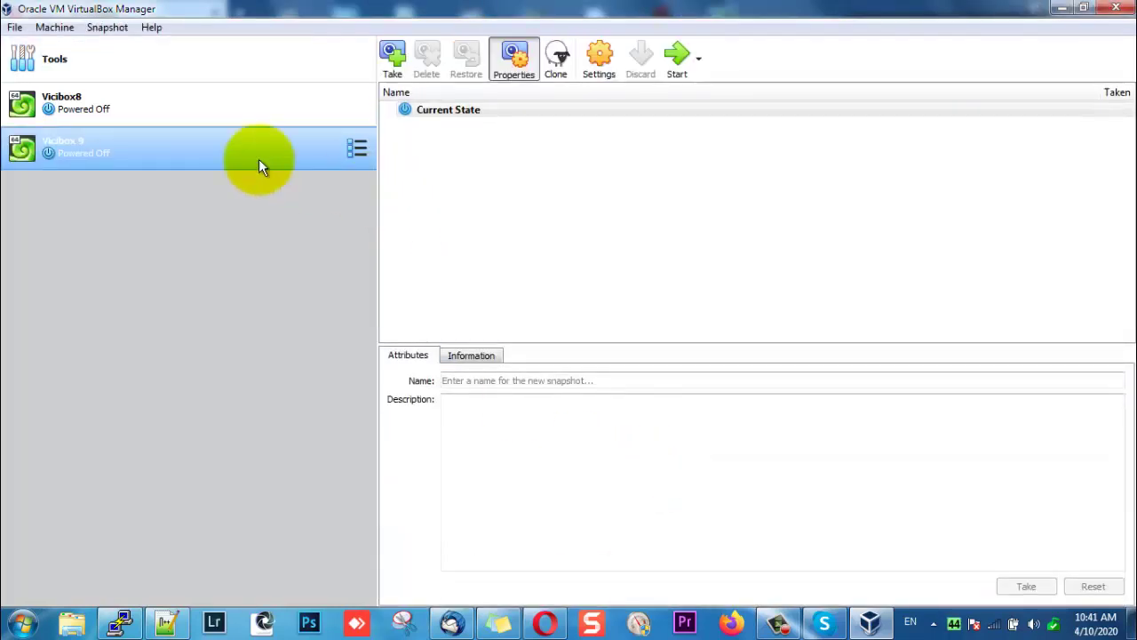
# In Vicibox 9's settings, disable the USB controller.
pyautogui.rightClick(204, 149)
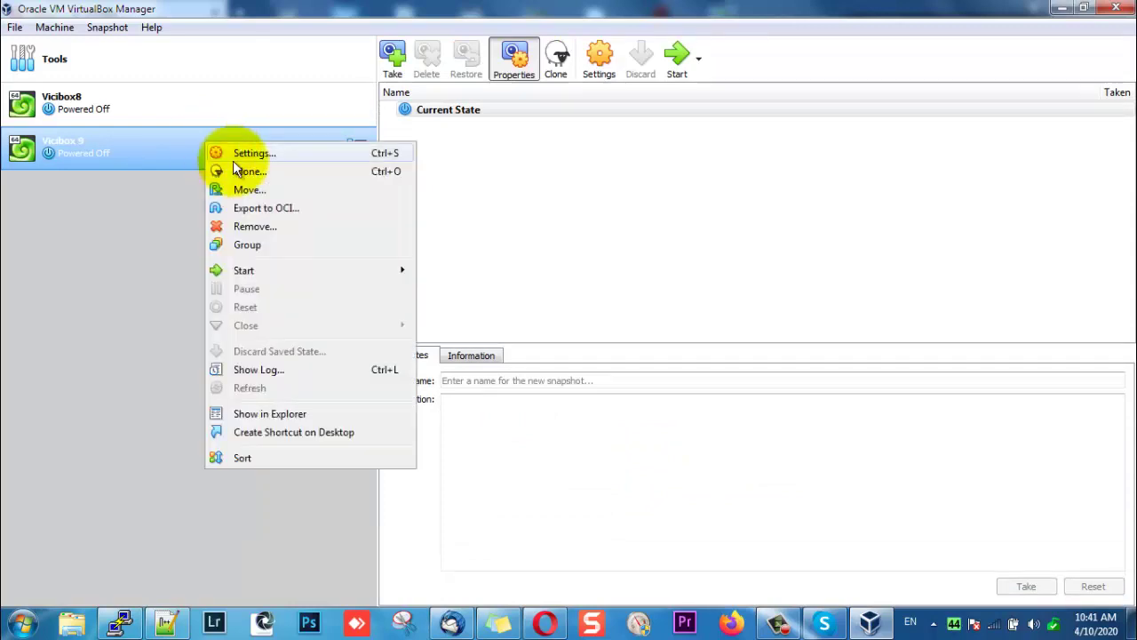
pyautogui.click(244, 158)
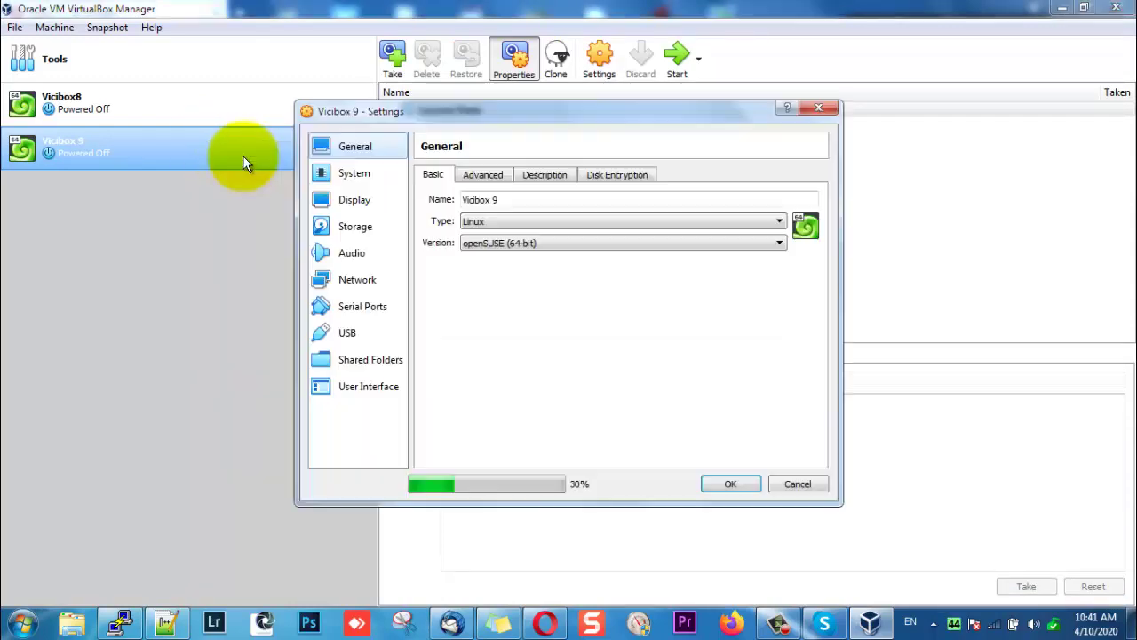
pyautogui.click(360, 389)
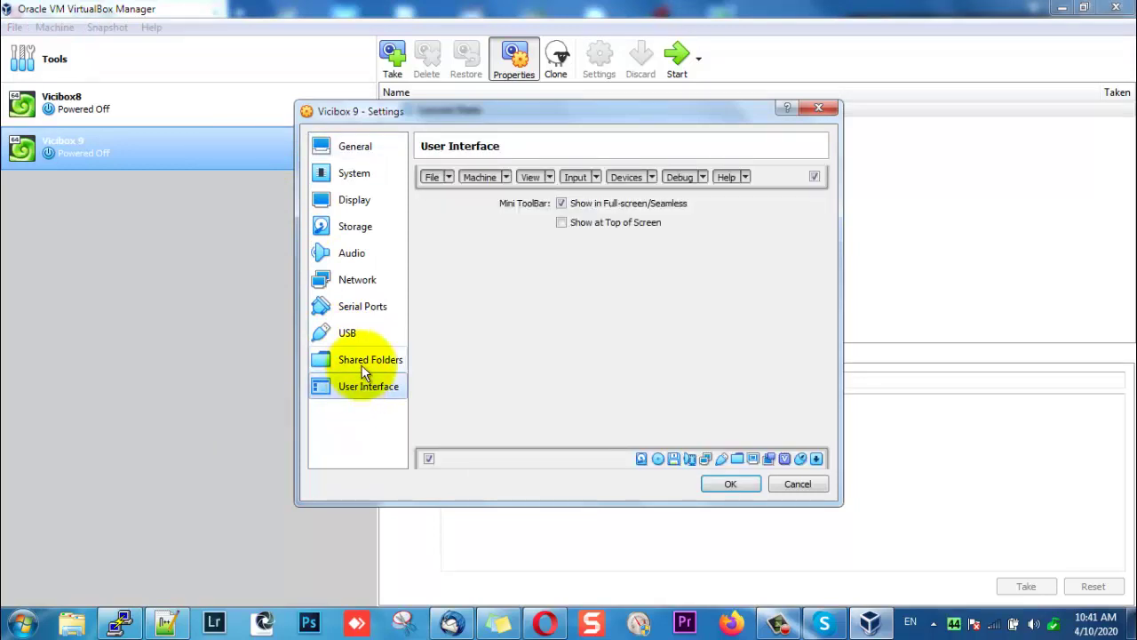
pyautogui.click(363, 366)
pyautogui.click(358, 384)
pyautogui.click(351, 364)
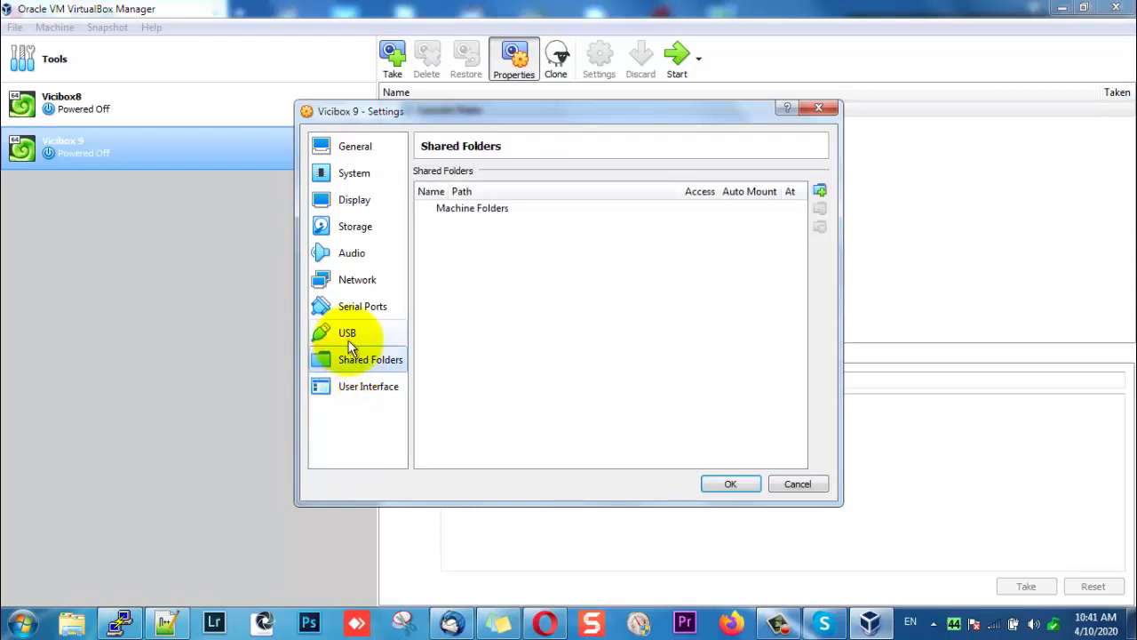
pyautogui.click(348, 343)
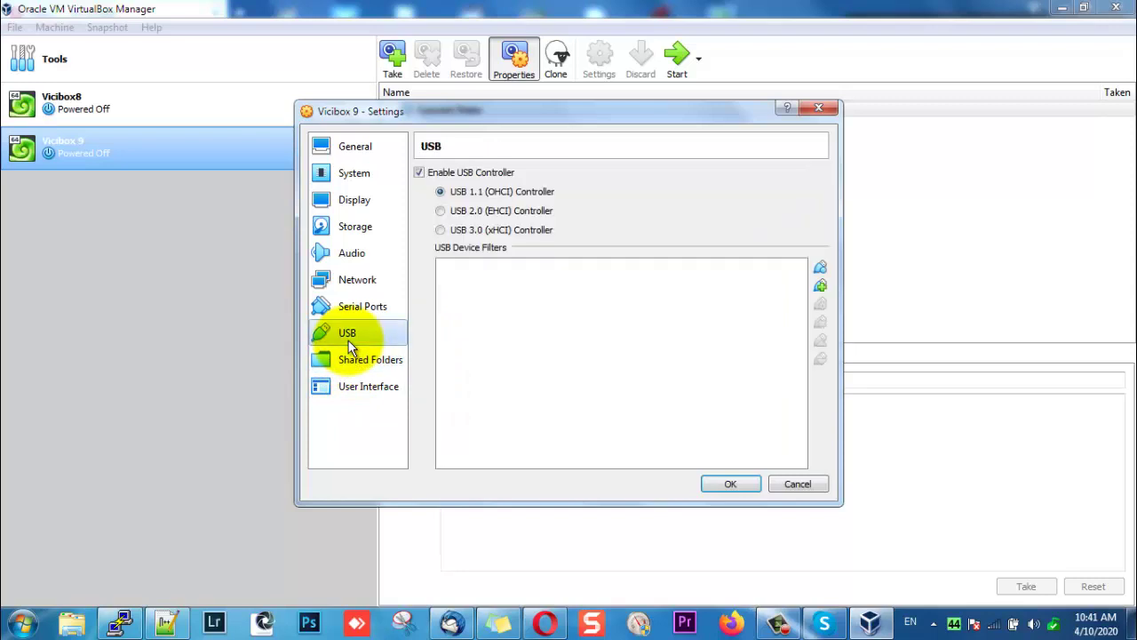
pyautogui.click(500, 174)
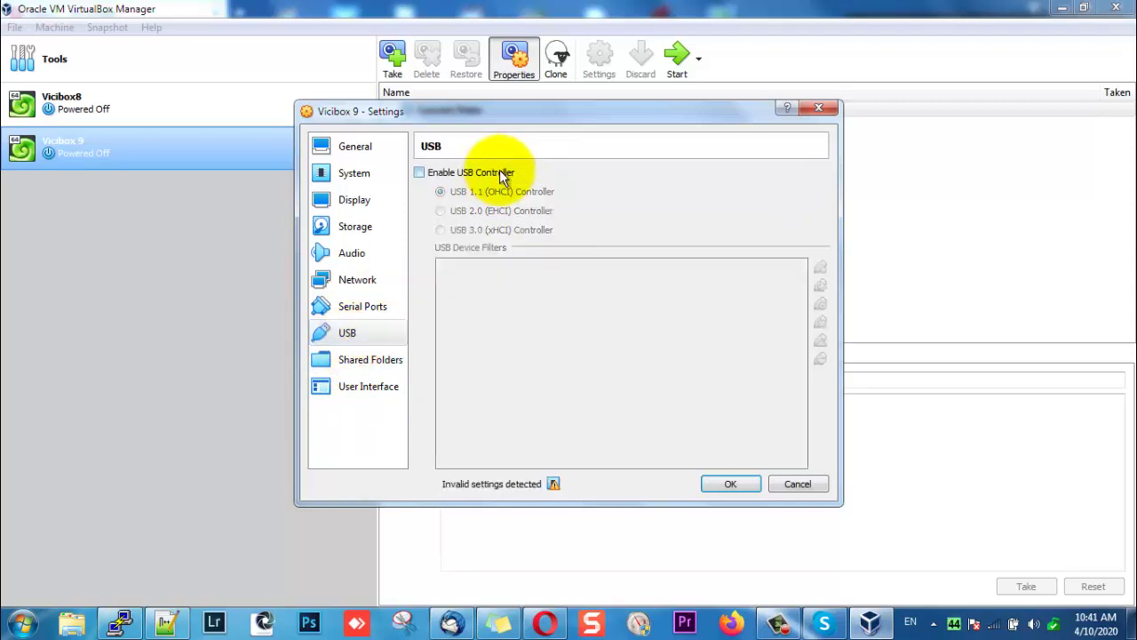
# Attach Network Adapter 1 as a Bridged Adapter.
pyautogui.click(384, 307)
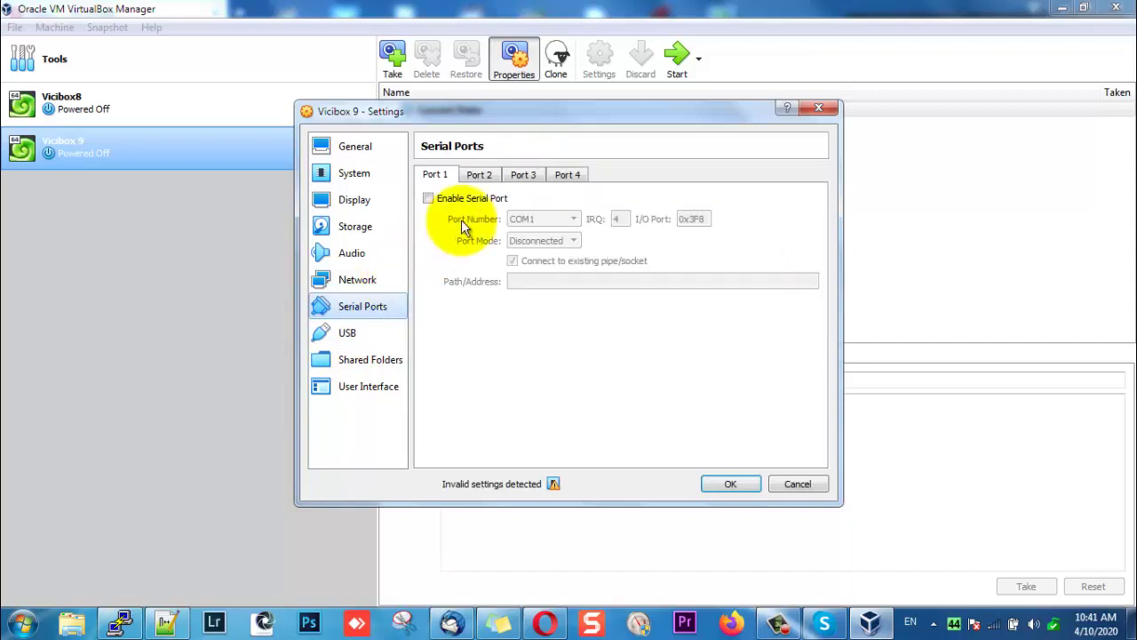
pyautogui.click(364, 281)
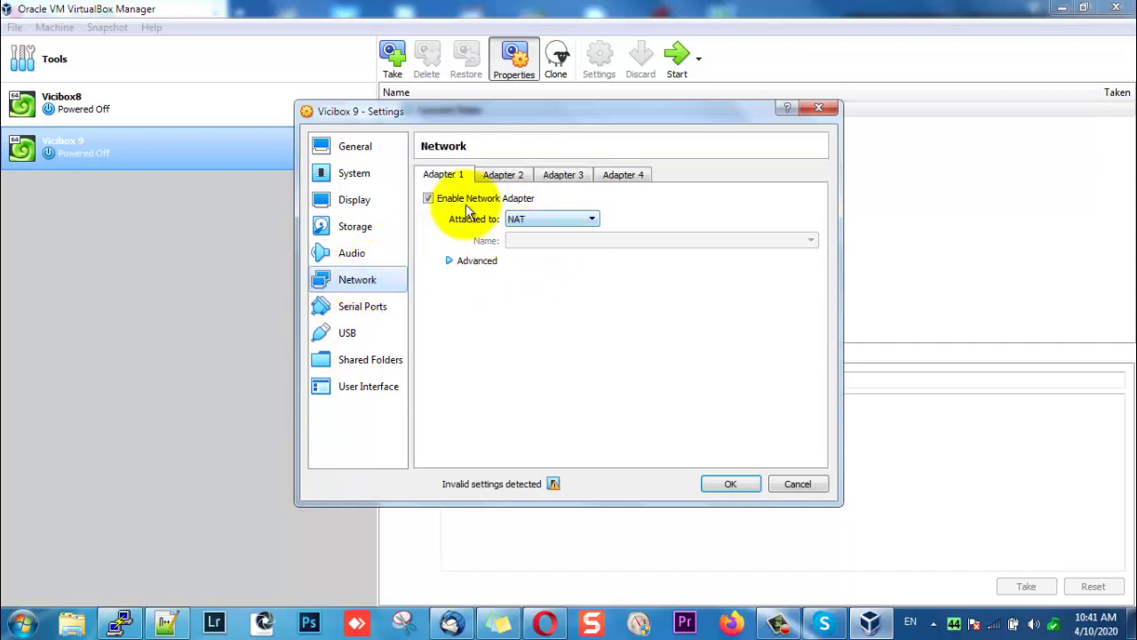
pyautogui.click(532, 218)
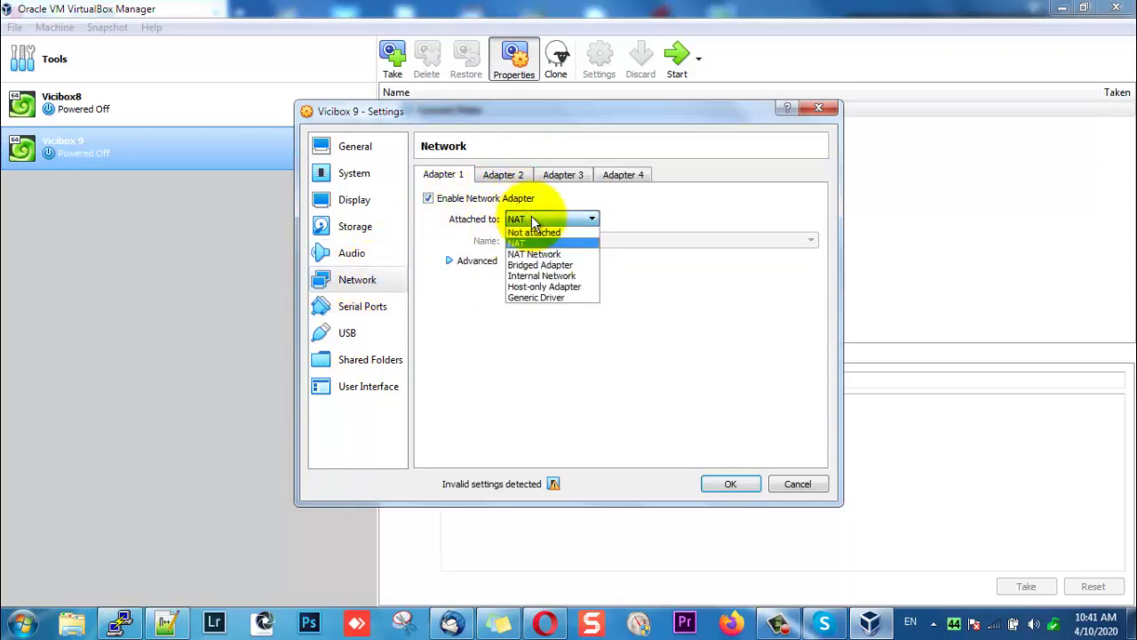
pyautogui.click(533, 265)
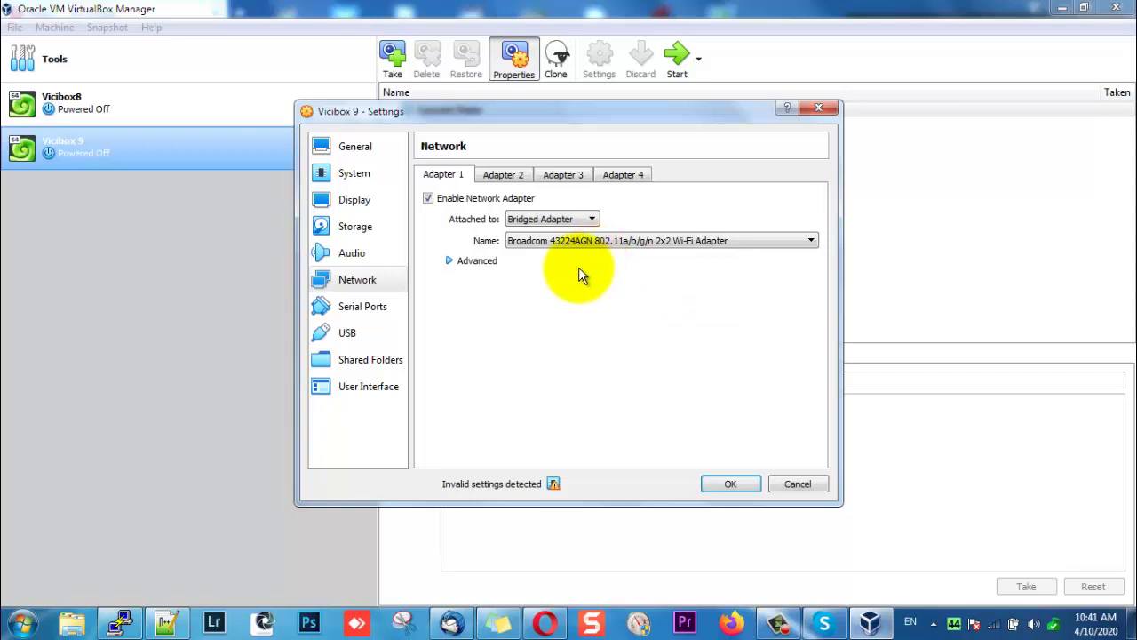
# Disable audio, review the remaining settings pages, and save with OK.
pyautogui.click(341, 257)
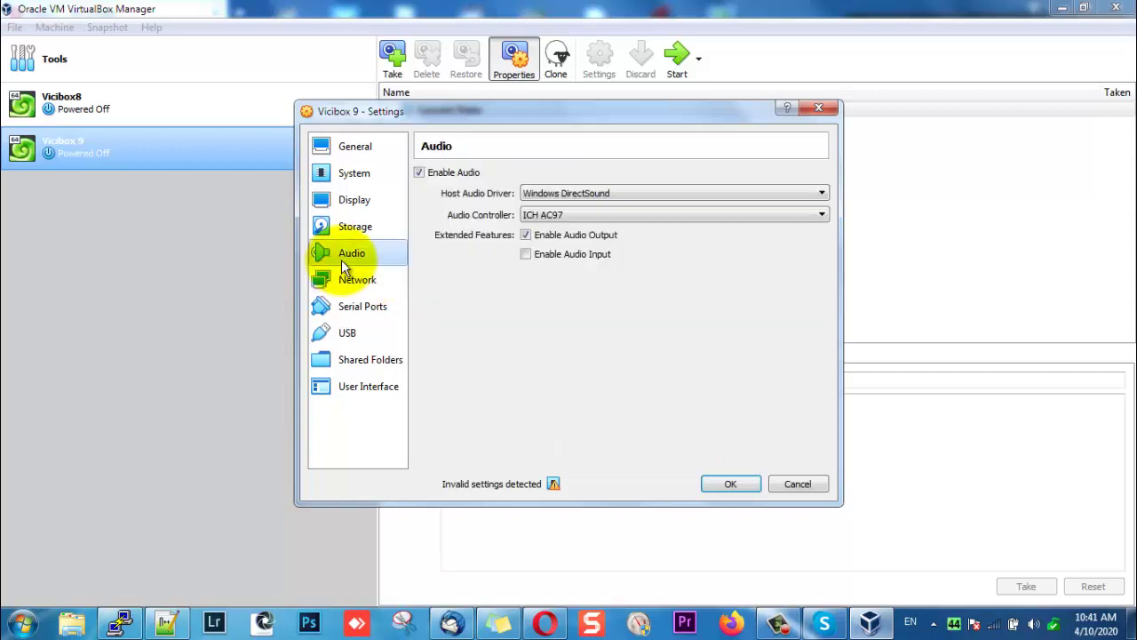
pyautogui.click(431, 178)
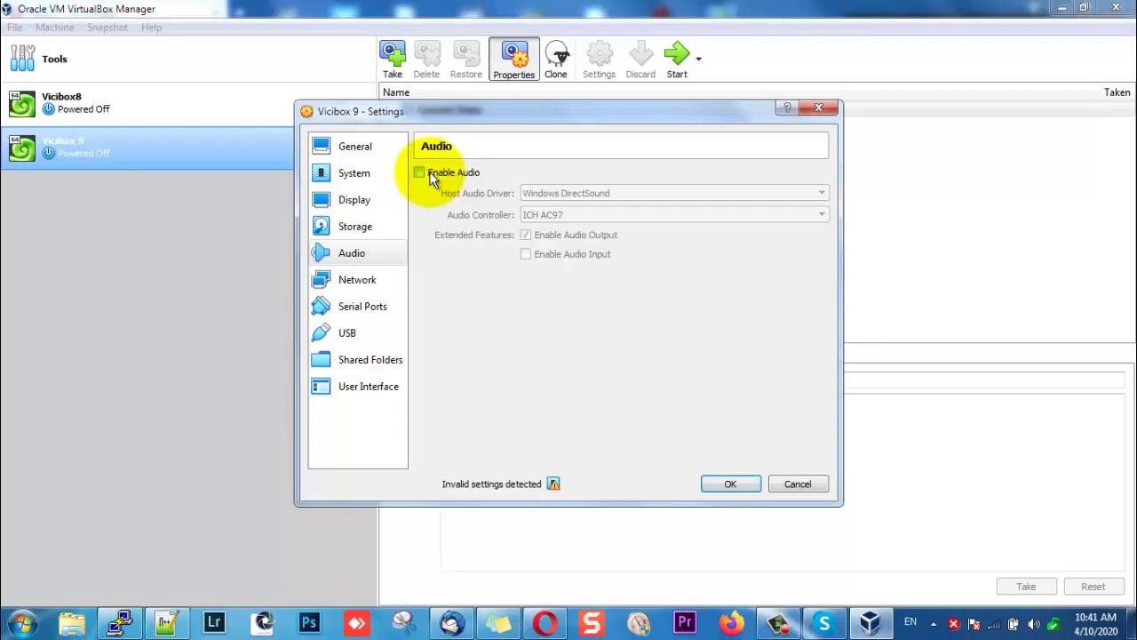
pyautogui.click(394, 230)
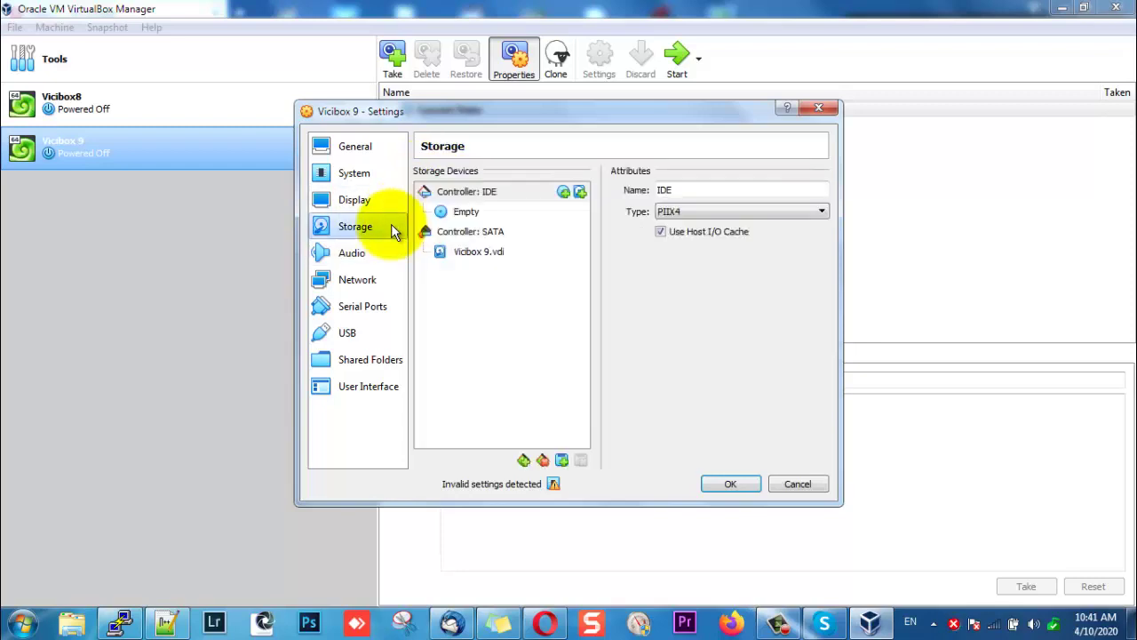
pyautogui.click(378, 208)
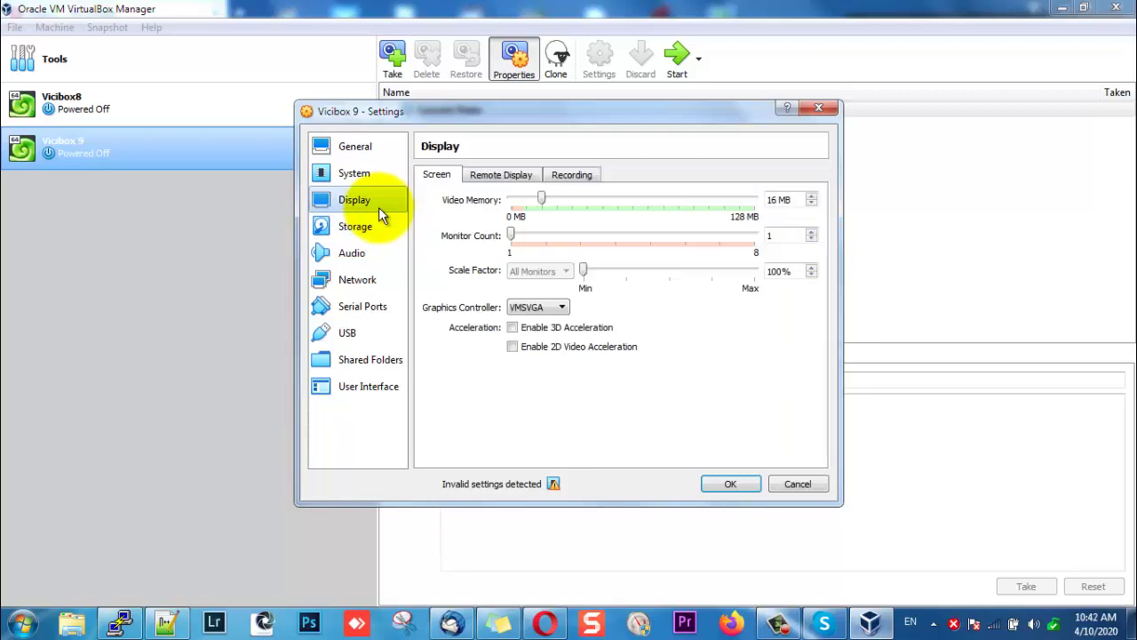
pyautogui.click(368, 165)
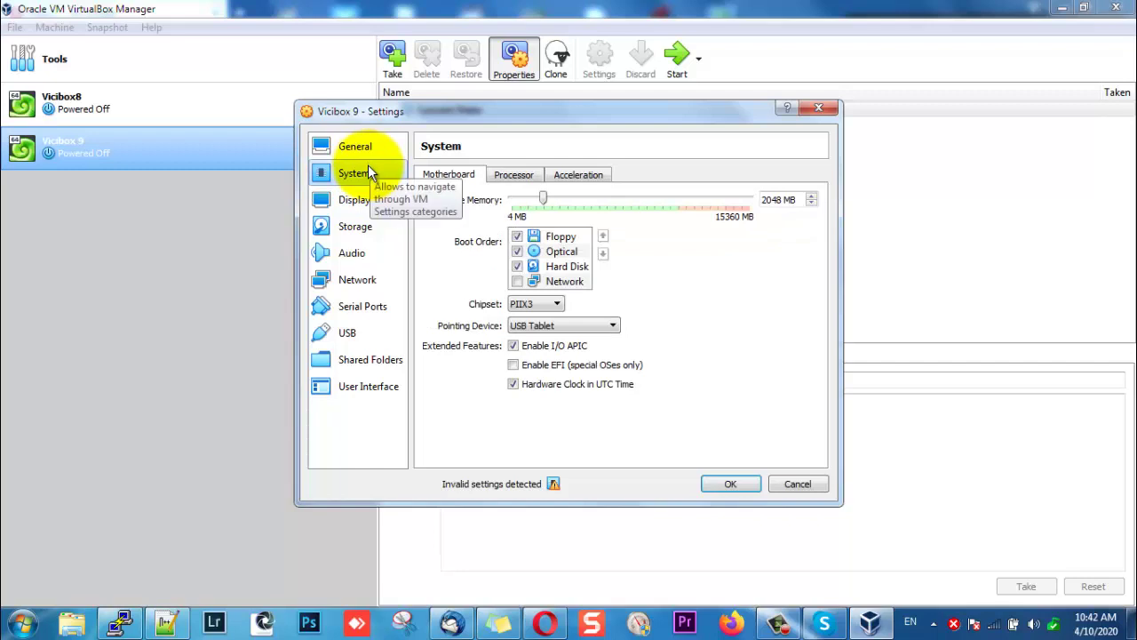
pyautogui.click(362, 148)
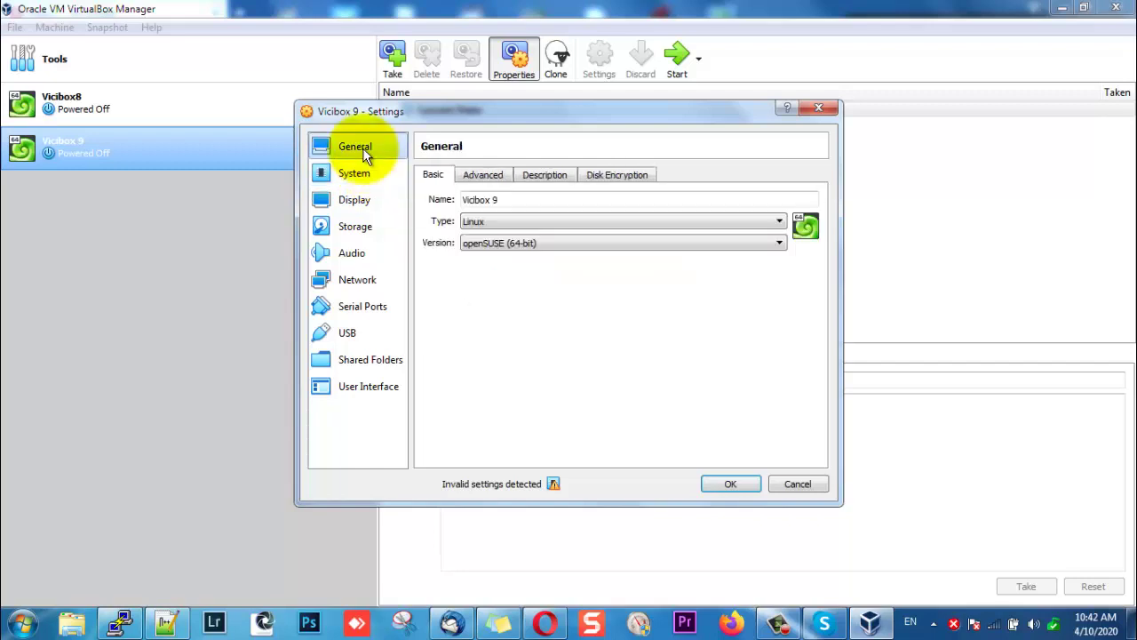
pyautogui.click(730, 485)
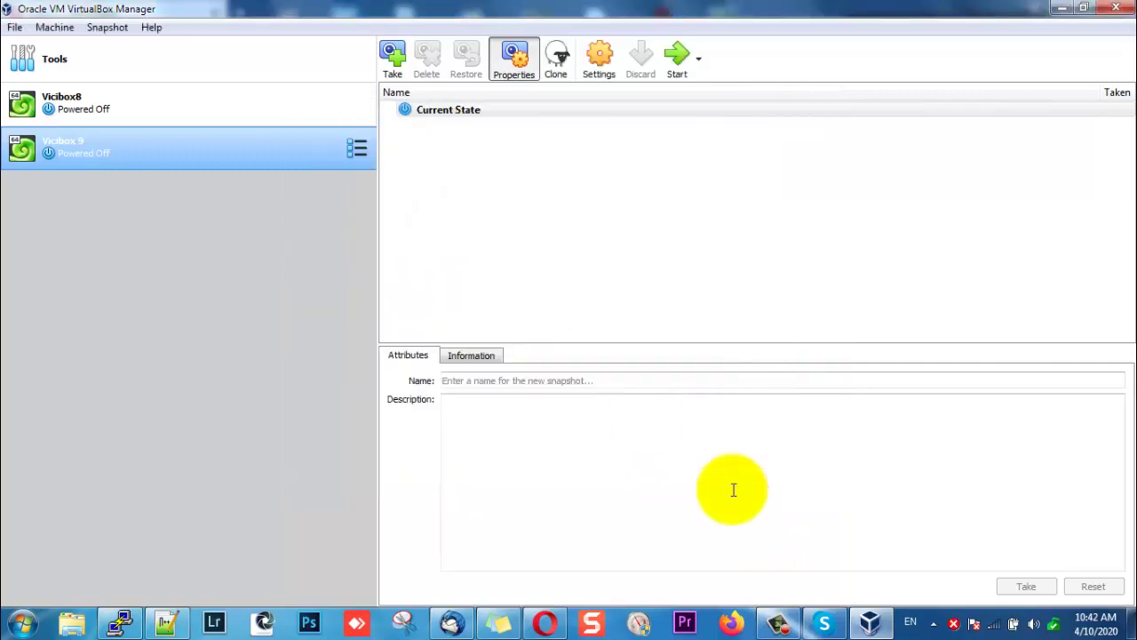
# Start Vicibox 9 with ViciBox_v9.x86_64-9.0.1.iso chosen as its start-up disk.
pyautogui.click(676, 71)
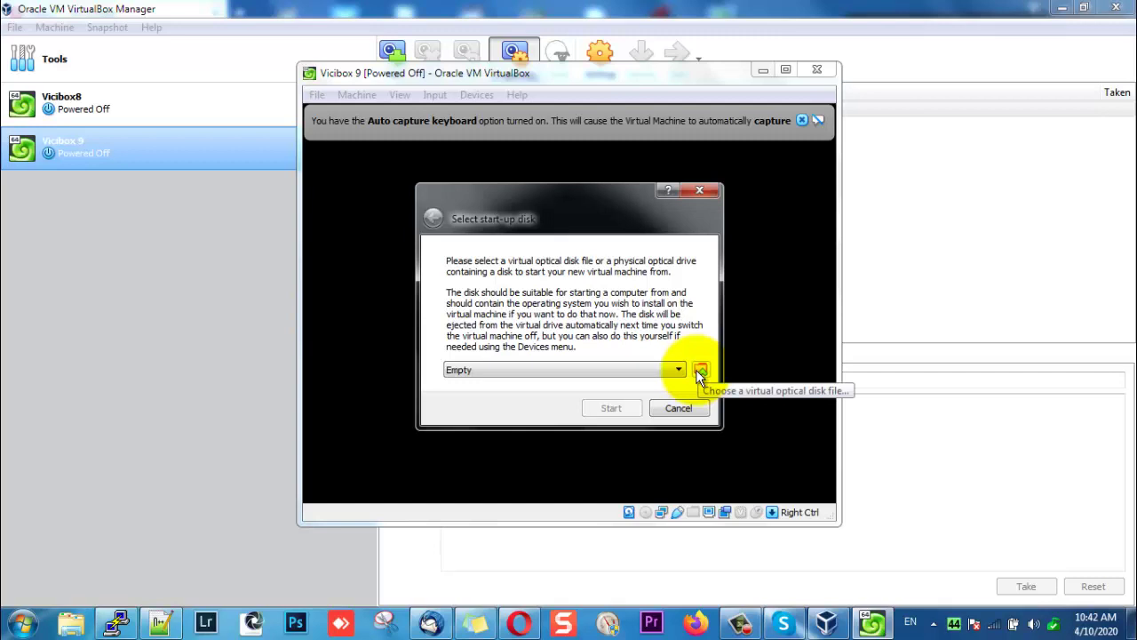
pyautogui.click(700, 372)
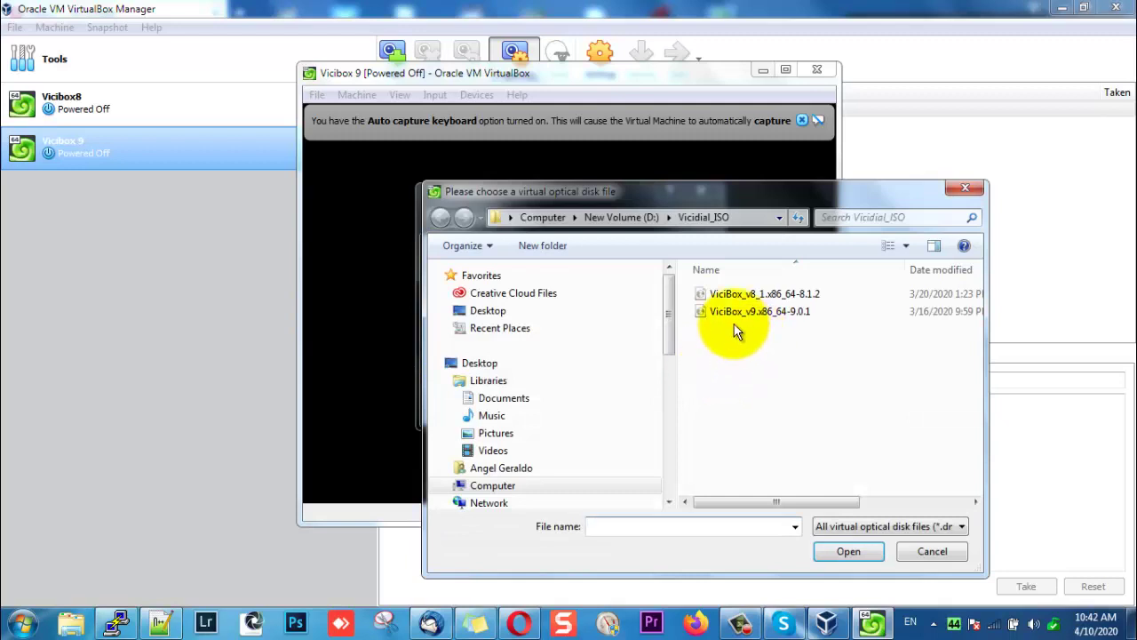
pyautogui.click(737, 316)
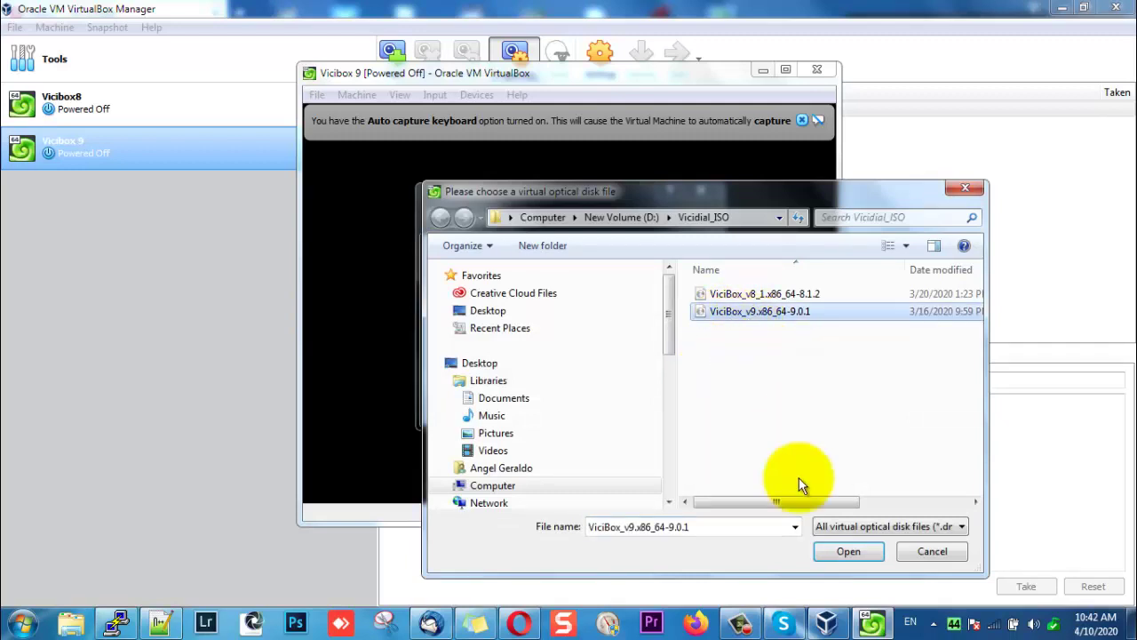
pyautogui.click(818, 551)
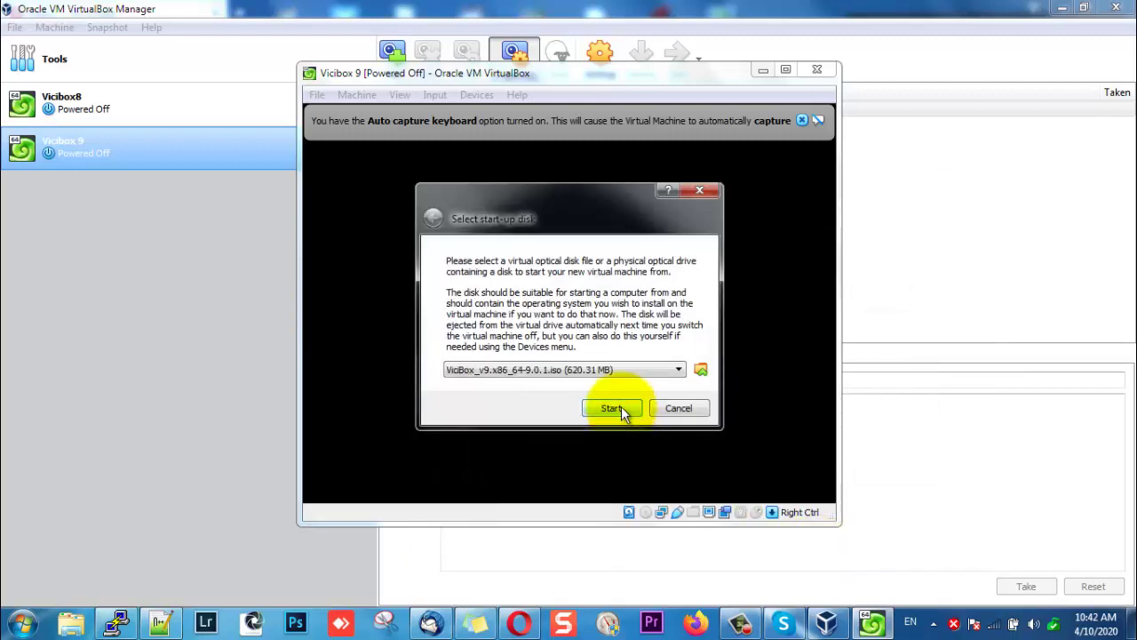
pyautogui.click(621, 409)
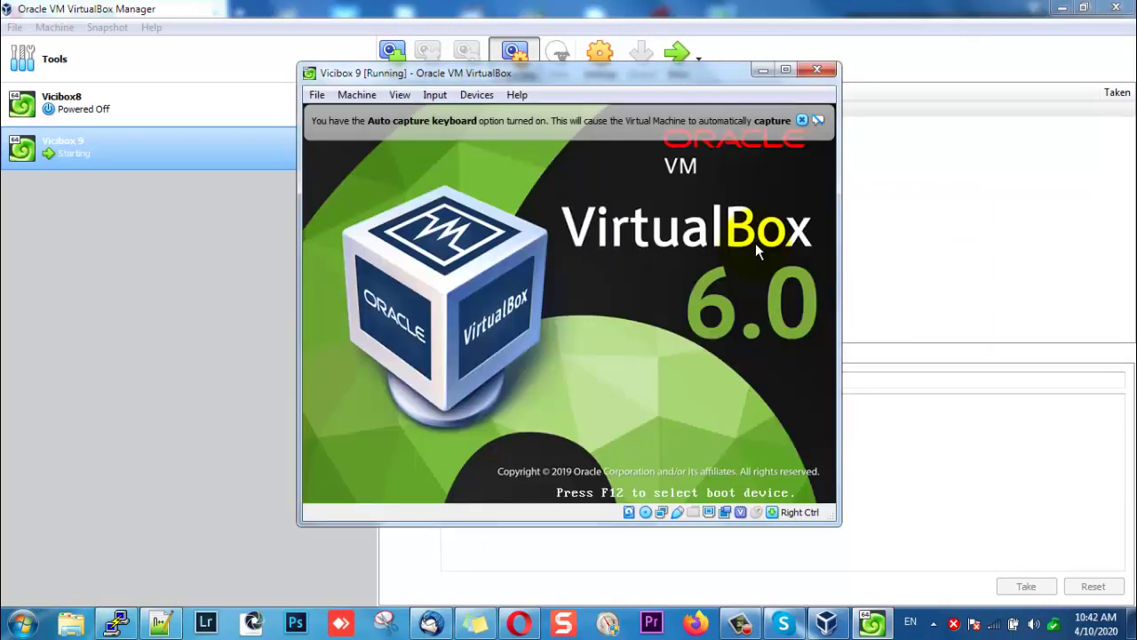
# Dismiss the auto-capture notice and boot the 'Failsafe -- Install ViciBox v.9.0' GRUB entry.
pyautogui.click(800, 120)
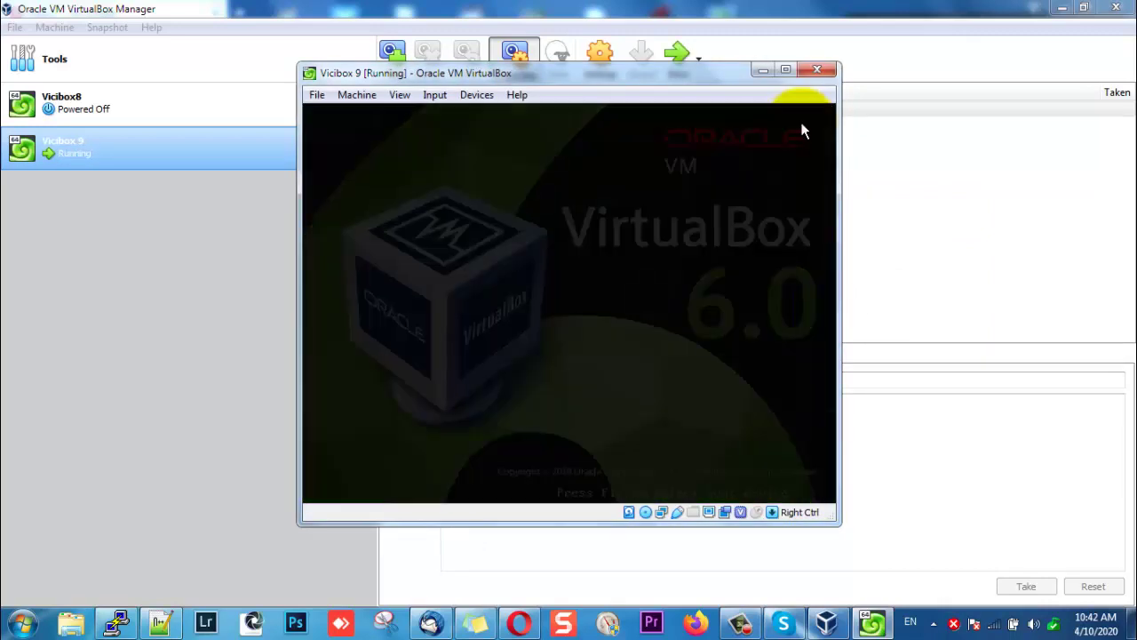
pyautogui.press('Down')
pyautogui.press('Down')
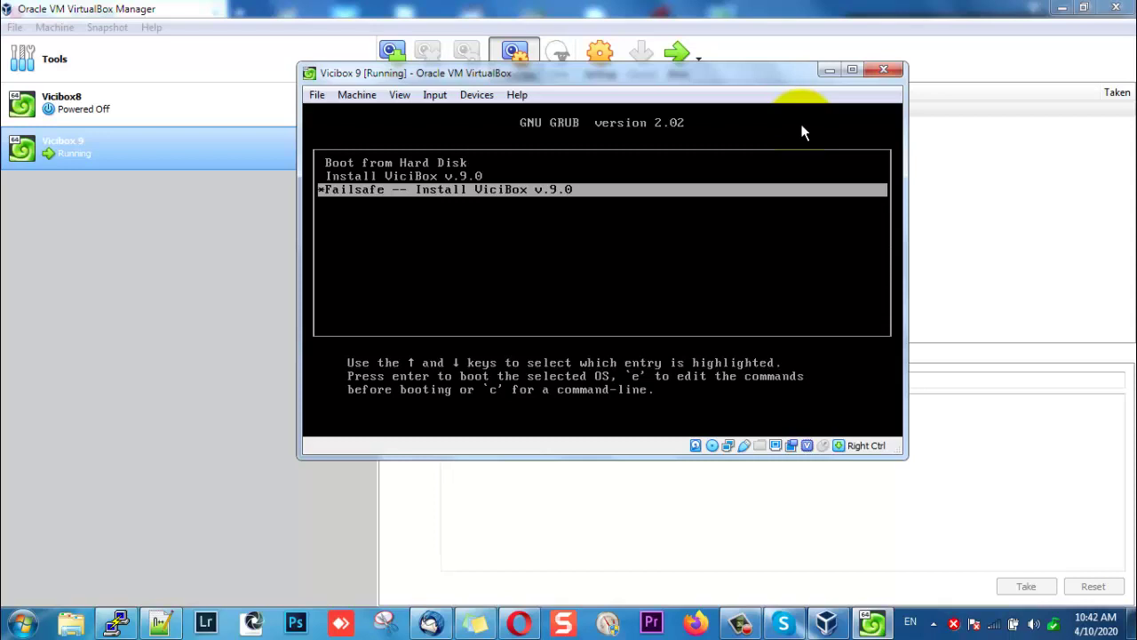
pyautogui.press('Up')
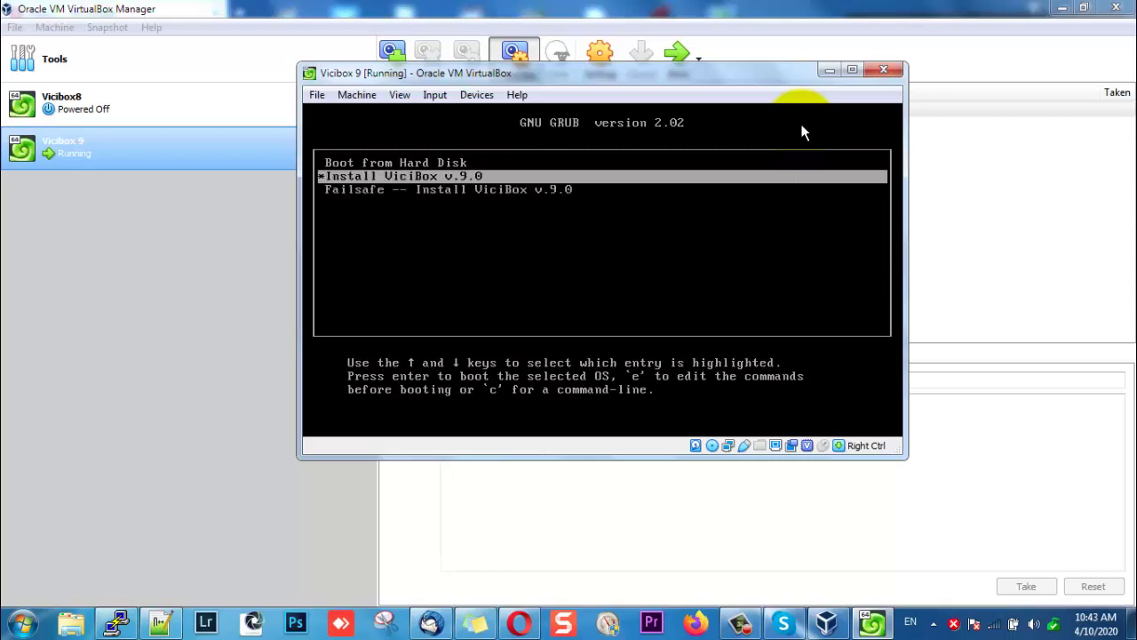
pyautogui.press('Down')
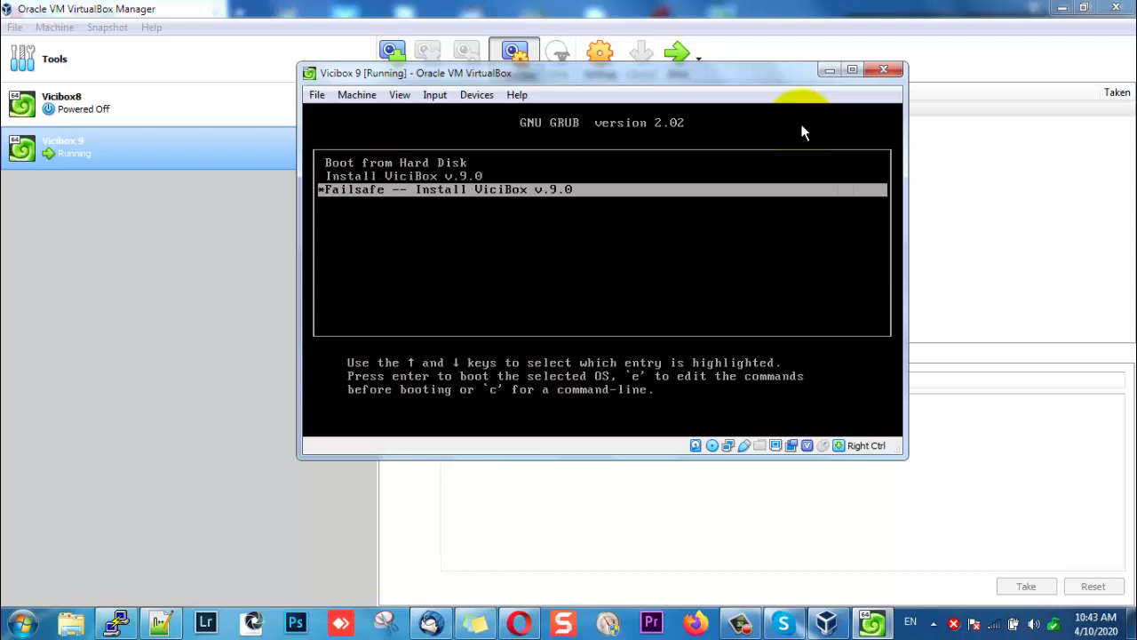
pyautogui.press('Return')
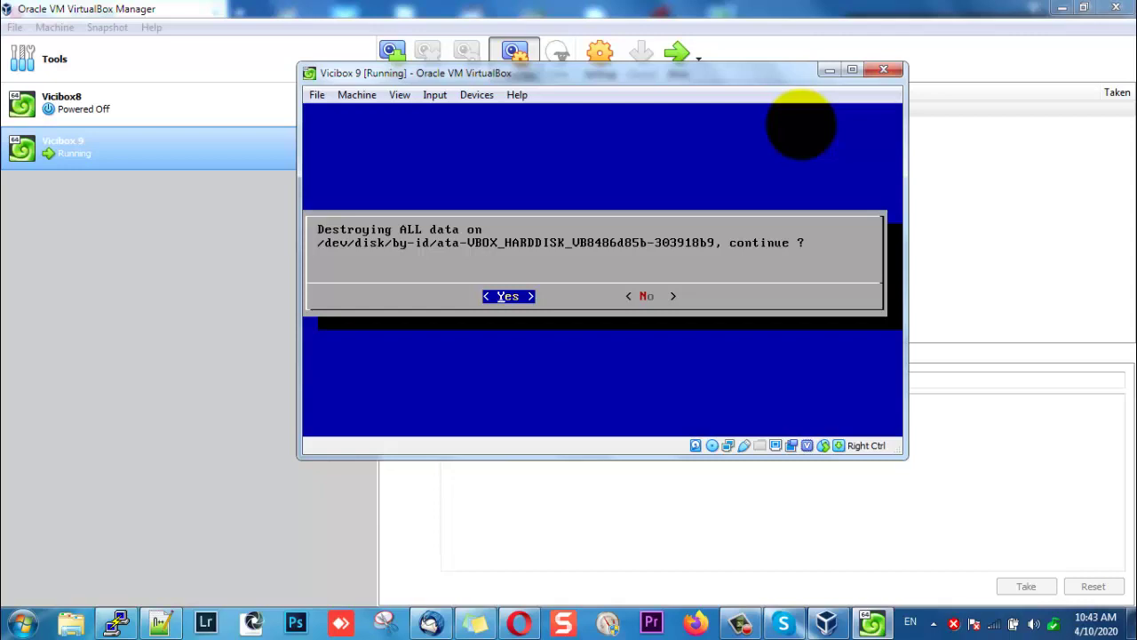
# Confirm destroying all disk data and let the install run to the vicibox9 login prompt.
pyautogui.press('Return')
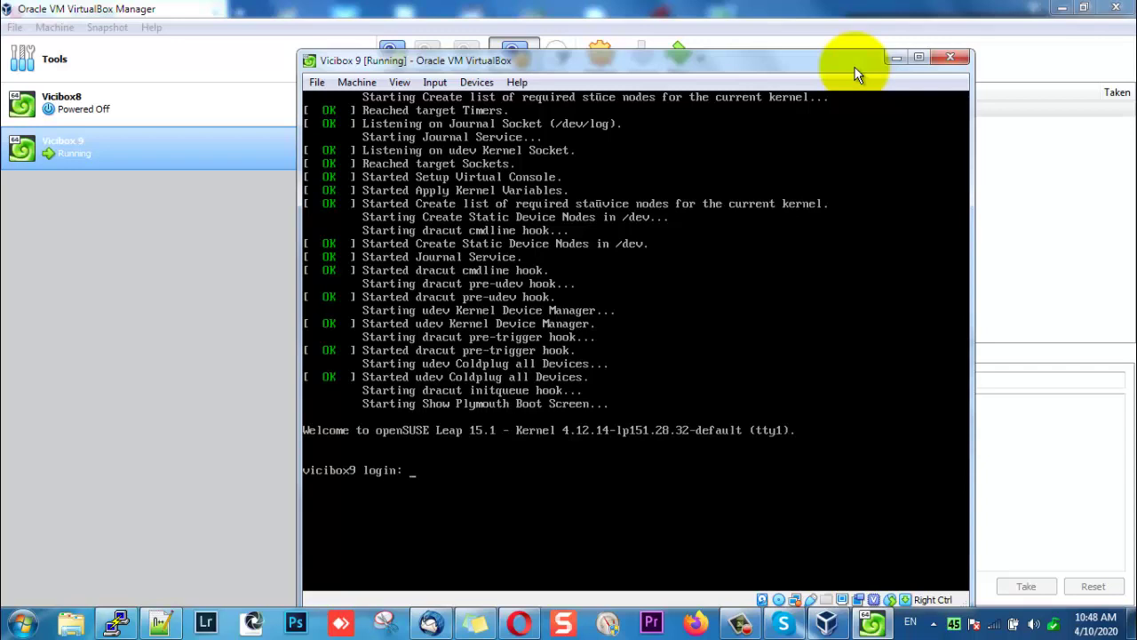
# Log in as root and accept the en_US locale and us keyboard layout.
pyautogui.write('root')
pyautogui.press('Return')
pyautogui.press('Return')
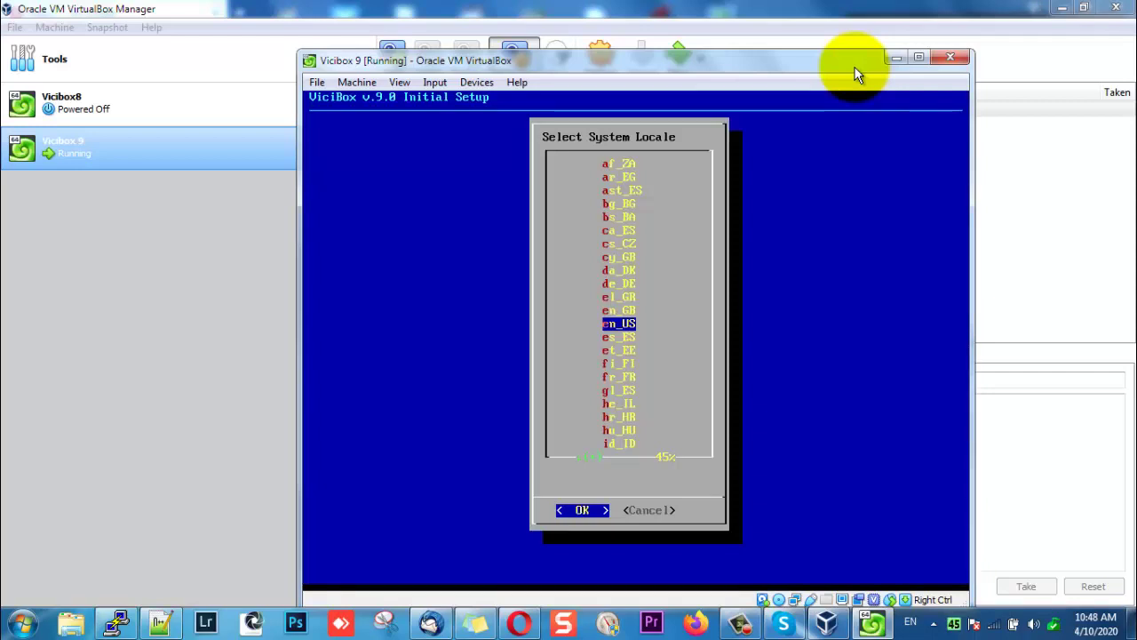
pyautogui.press('Return')
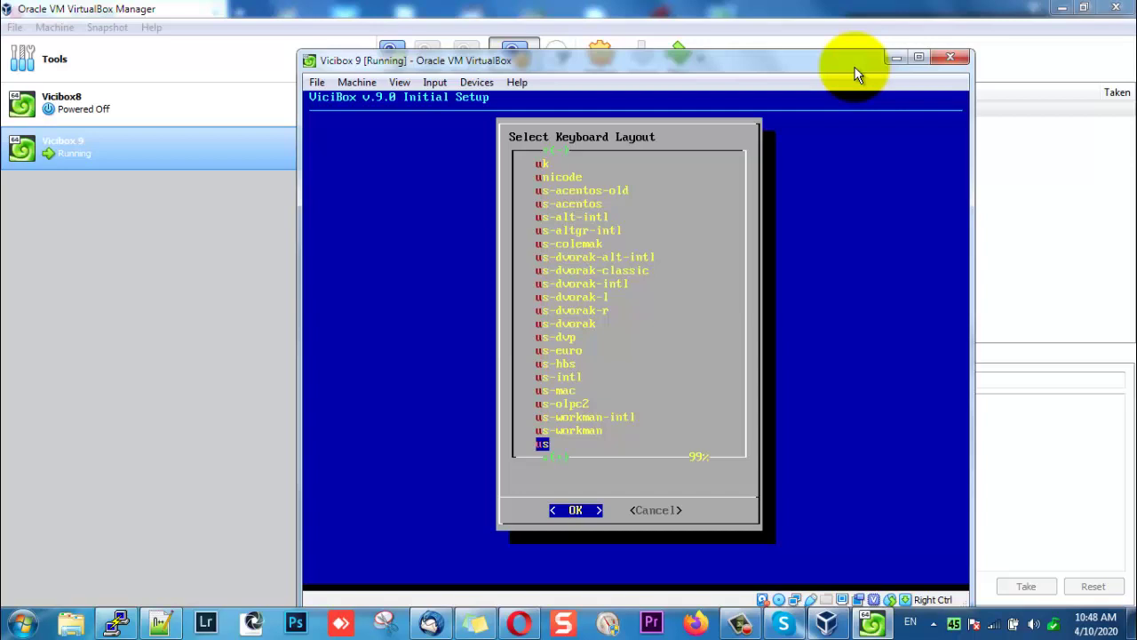
pyautogui.press('Return')
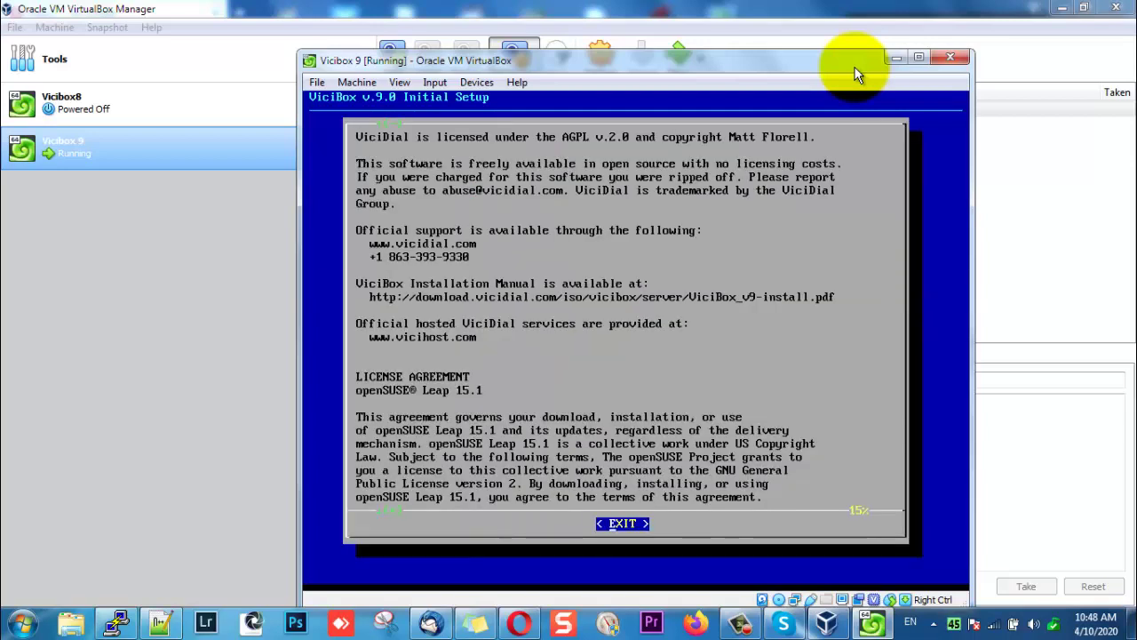
# Scroll through the openSUSE license text to reach the agreement question.
pyautogui.press('Down')
pyautogui.press('Down')
pyautogui.press('Down')
pyautogui.press('Down')
pyautogui.press('Down')
pyautogui.press('Down')
pyautogui.press('Down')
pyautogui.press('Down')
pyautogui.press('Down')
pyautogui.press('Down')
pyautogui.press('Down')
pyautogui.press('Down')
pyautogui.press('Down')
pyautogui.press('Down')
pyautogui.press('Down')
pyautogui.press('Down')
pyautogui.press('Down')
pyautogui.press('Down')
pyautogui.press('Down')
pyautogui.press('Down')
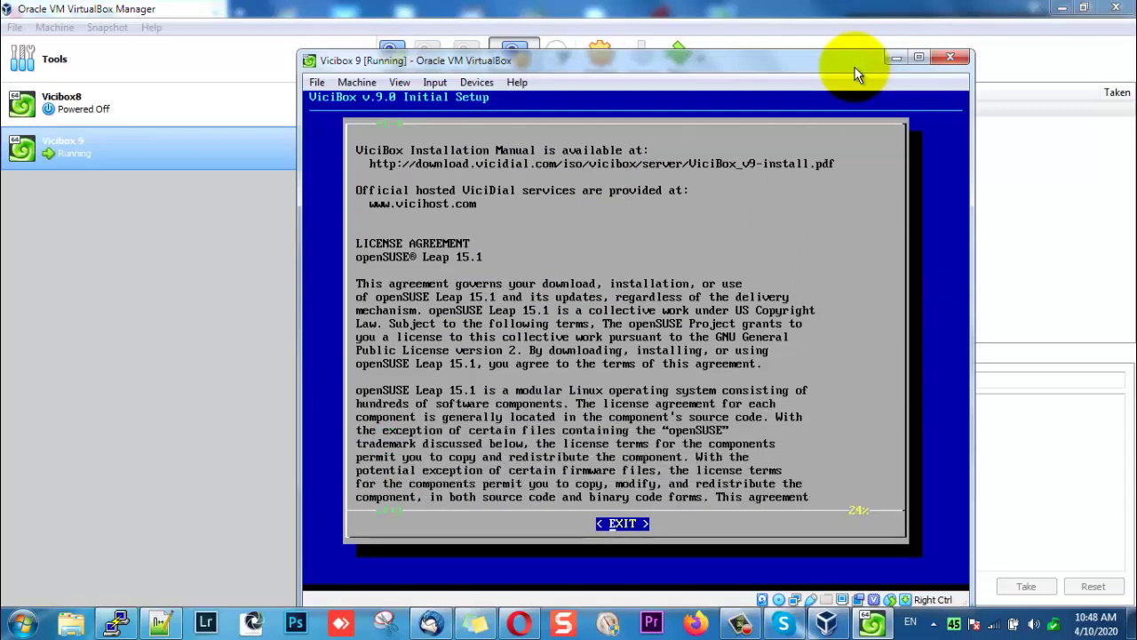
pyautogui.press('Down')
pyautogui.press('Down')
pyautogui.press('Down')
pyautogui.press('Down')
pyautogui.press('Down')
pyautogui.press('Down')
pyautogui.press('Down')
pyautogui.press('Down')
pyautogui.press('Down')
pyautogui.press('Down')
pyautogui.press('Down')
pyautogui.press('Down')
pyautogui.press('Down')
pyautogui.press('Down')
pyautogui.press('Down')
pyautogui.press('Down')
pyautogui.press('Down')
pyautogui.press('Down')
pyautogui.press('Down')
pyautogui.press('Down')
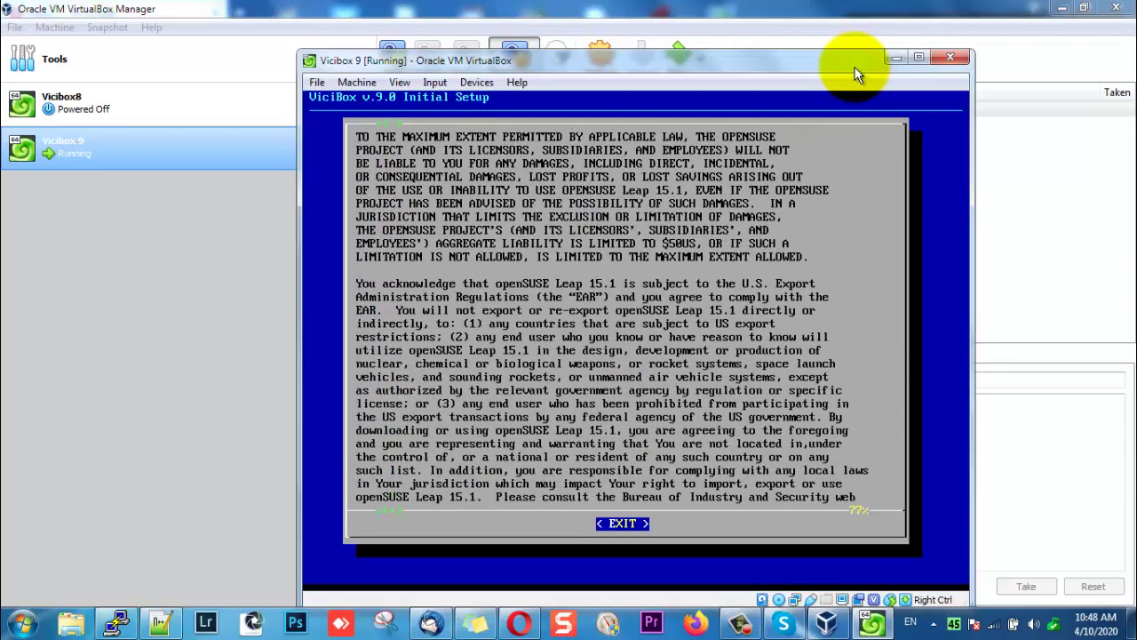
pyautogui.press('Down')
pyautogui.press('Down')
pyautogui.press('Down')
pyautogui.press('Down')
pyautogui.press('Down')
pyautogui.press('Down')
pyautogui.press('Down')
pyautogui.press('Down')
pyautogui.press('Down')
pyautogui.press('Down')
pyautogui.press('Down')
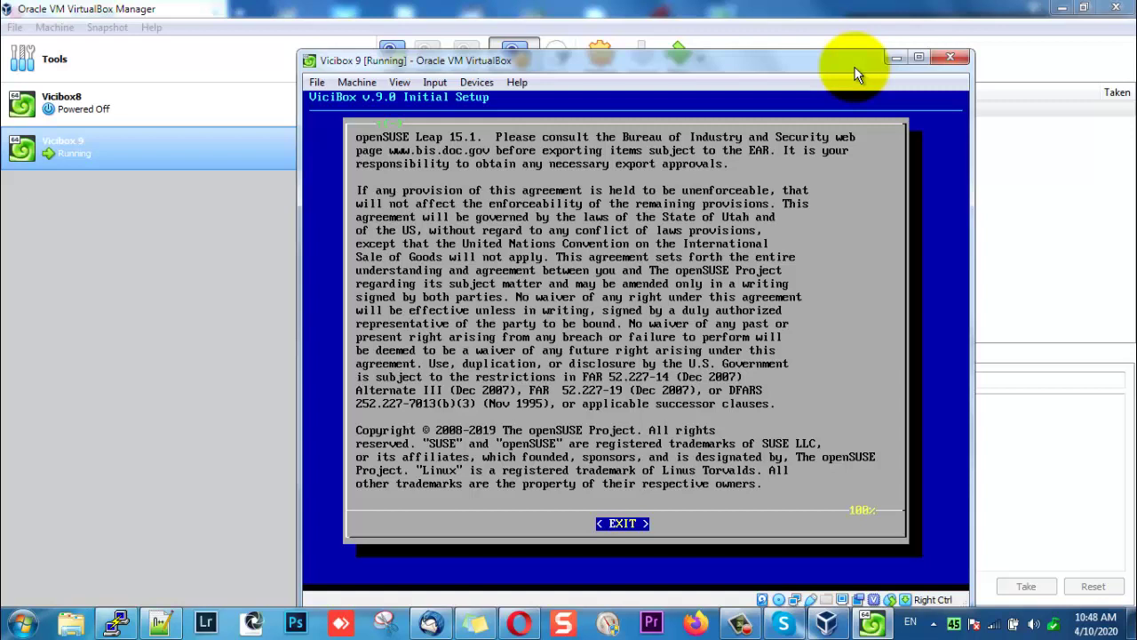
pyautogui.press('Return')
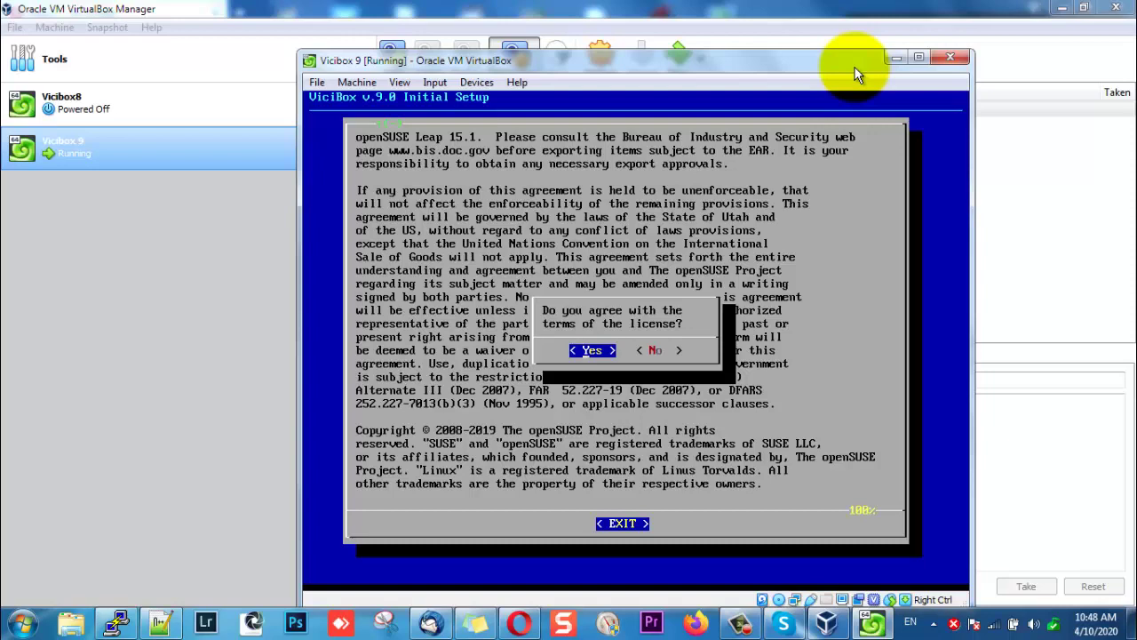
# Agree to the license and select America/Santo_Domingo as the time zone.
pyautogui.press('Return')
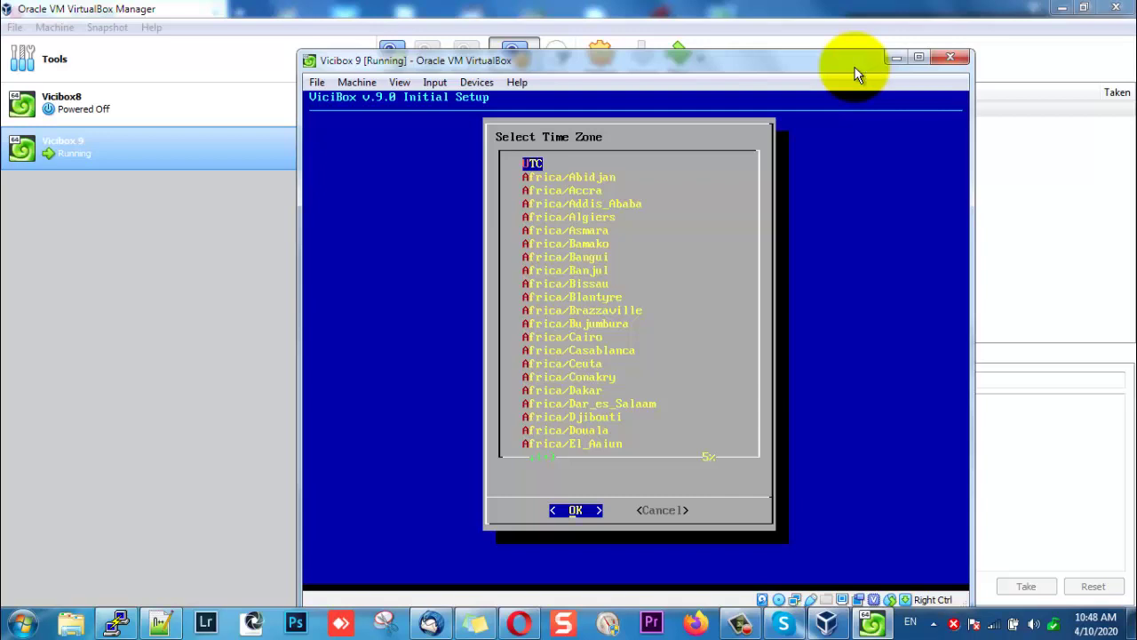
pyautogui.press('Tab')
pyautogui.press('Tab')
pyautogui.press('Down')
pyautogui.press('Down')
pyautogui.press('Down')
pyautogui.press('Down')
pyautogui.press('Down')
pyautogui.press('Down')
pyautogui.press('Down')
pyautogui.press('Down')
pyautogui.press('Down')
pyautogui.press('Down')
pyautogui.press('Down')
pyautogui.press('Down')
pyautogui.press('Down')
pyautogui.press('Down')
pyautogui.press('Down')
pyautogui.press('Down')
pyautogui.press('Down')
pyautogui.press('Down')
pyautogui.press('Down')
pyautogui.press('Down')
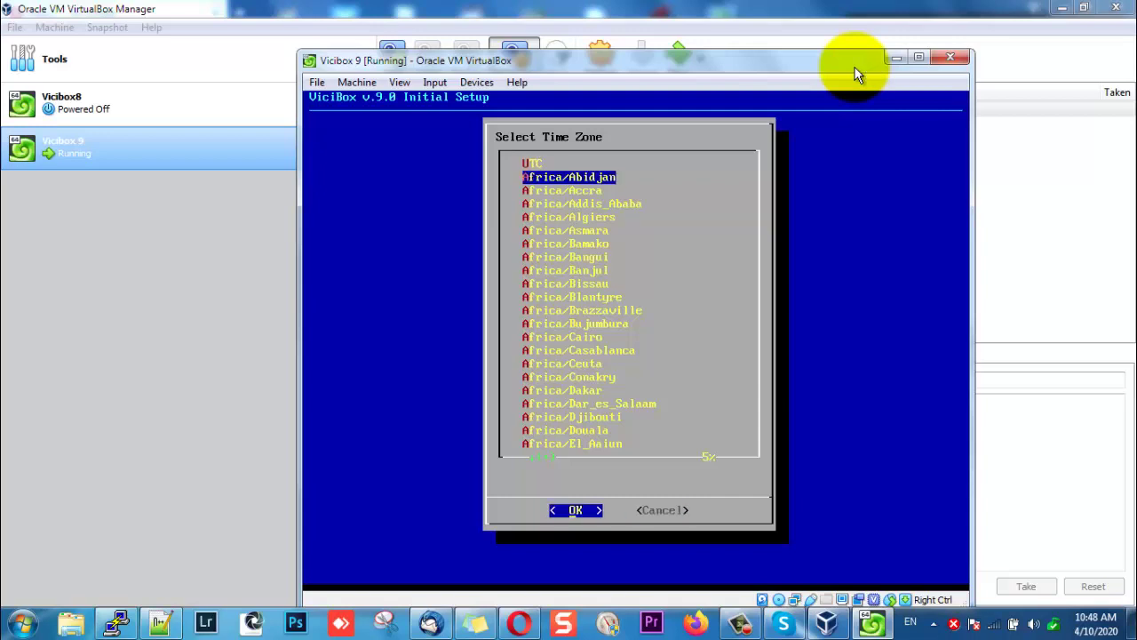
pyautogui.press('Down')
pyautogui.press('Down')
pyautogui.press('Down')
pyautogui.press('Down')
pyautogui.press('Down')
pyautogui.press('Down')
pyautogui.press('Down')
pyautogui.press('Down')
pyautogui.press('Down')
pyautogui.press('Down')
pyautogui.press('Down')
pyautogui.press('Down')
pyautogui.press('Down')
pyautogui.press('Down')
pyautogui.press('Down')
pyautogui.press('Down')
pyautogui.press('Down')
pyautogui.press('Down')
pyautogui.press('Down')
pyautogui.press('Down')
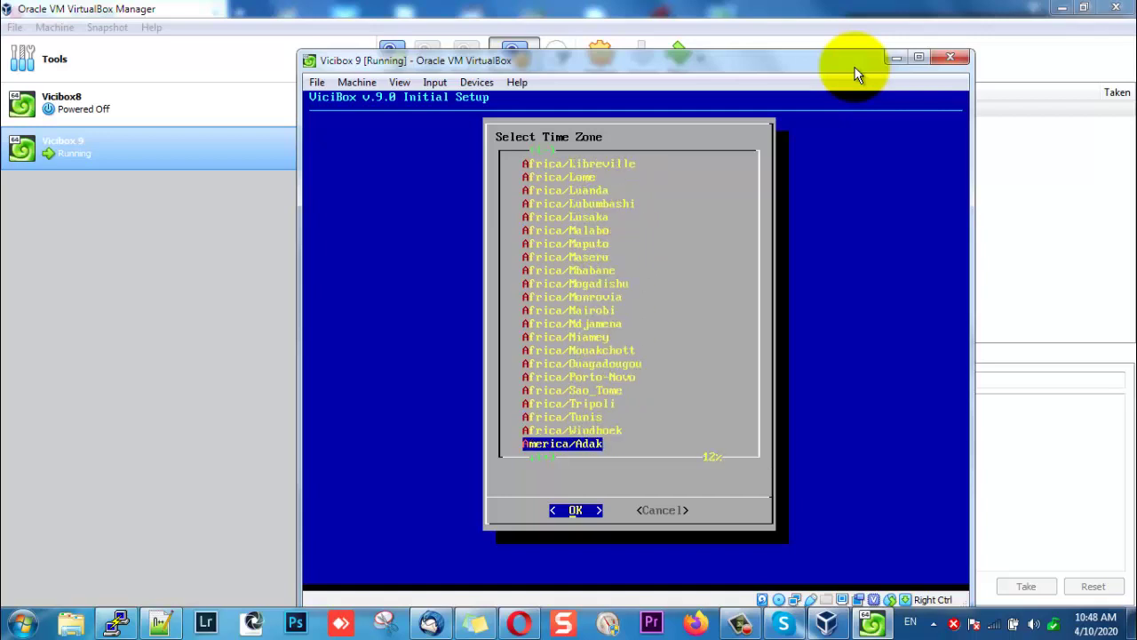
pyautogui.press('Down')
pyautogui.press('Down')
pyautogui.press('Down')
pyautogui.press('Down')
pyautogui.press('Down')
pyautogui.press('Down')
pyautogui.press('Down')
pyautogui.press('Down')
pyautogui.press('Down')
pyautogui.press('Down')
pyautogui.press('Down')
pyautogui.press('Down')
pyautogui.press('Down')
pyautogui.press('Down')
pyautogui.press('Down')
pyautogui.press('Down')
pyautogui.press('Down')
pyautogui.press('Down')
pyautogui.press('Down')
pyautogui.press('Down')
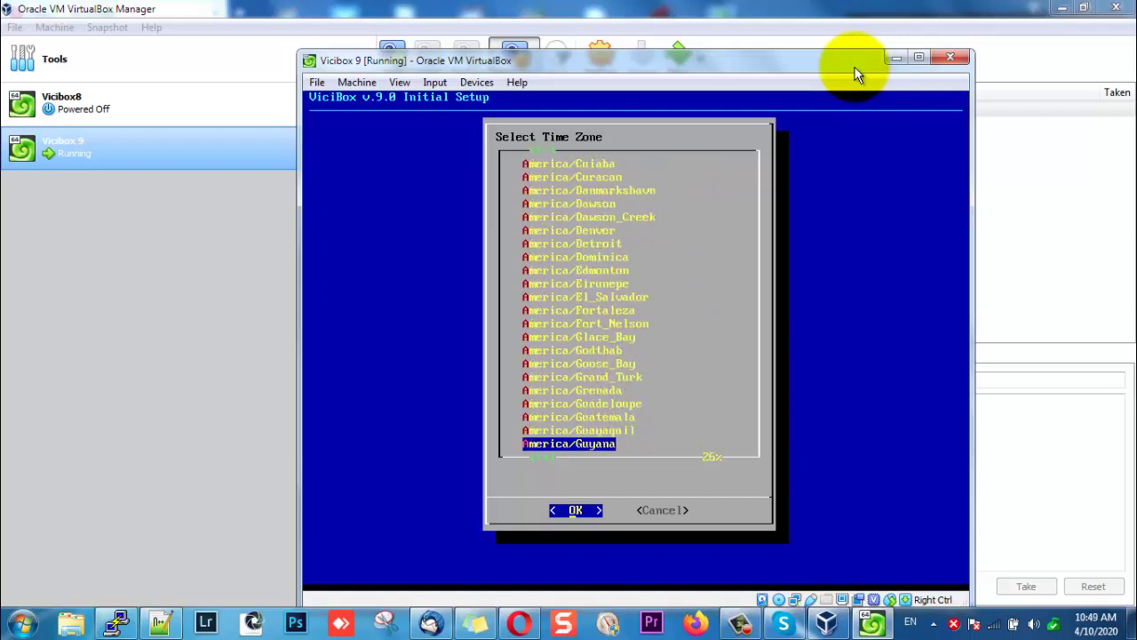
pyautogui.press('Down')
pyautogui.press('Down')
pyautogui.press('Down')
pyautogui.press('Down')
pyautogui.press('Down')
pyautogui.press('Down')
pyautogui.press('Down')
pyautogui.press('Down')
pyautogui.press('Down')
pyautogui.press('Down')
pyautogui.press('Down')
pyautogui.press('Down')
pyautogui.press('Down')
pyautogui.press('Down')
pyautogui.press('Down')
pyautogui.press('Down')
pyautogui.press('Down')
pyautogui.press('Down')
pyautogui.press('Down')
pyautogui.press('Down')
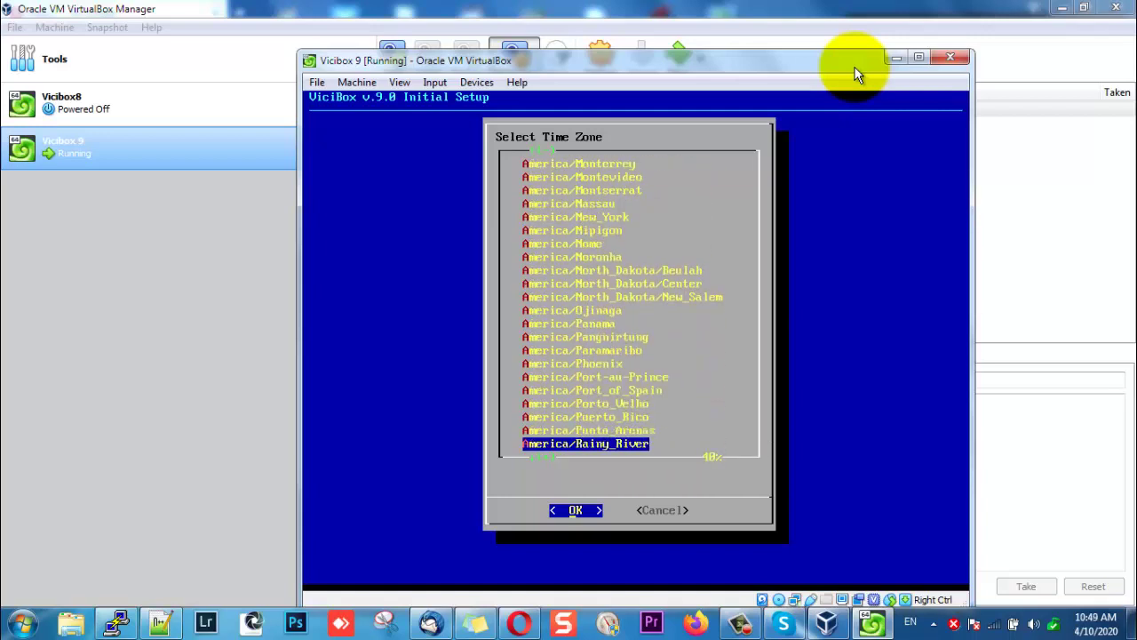
pyautogui.press('Down')
pyautogui.press('Down')
pyautogui.press('Down')
pyautogui.press('Down')
pyautogui.press('Down')
pyautogui.press('Down')
pyautogui.press('Up')
pyautogui.press('Up')
pyautogui.press('Up')
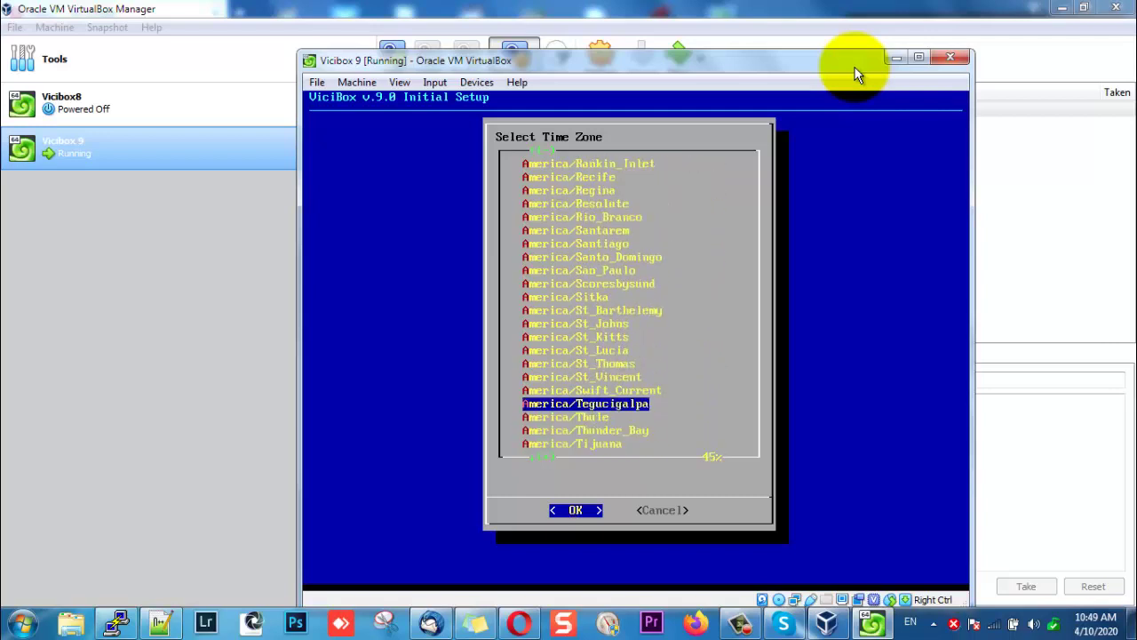
pyautogui.press('Up')
pyautogui.press('Down')
pyautogui.press('Up')
pyautogui.press('Up')
pyautogui.press('Up')
pyautogui.press('Up')
pyautogui.press('Up')
pyautogui.press('Up')
pyautogui.press('Up')
pyautogui.press('Up')
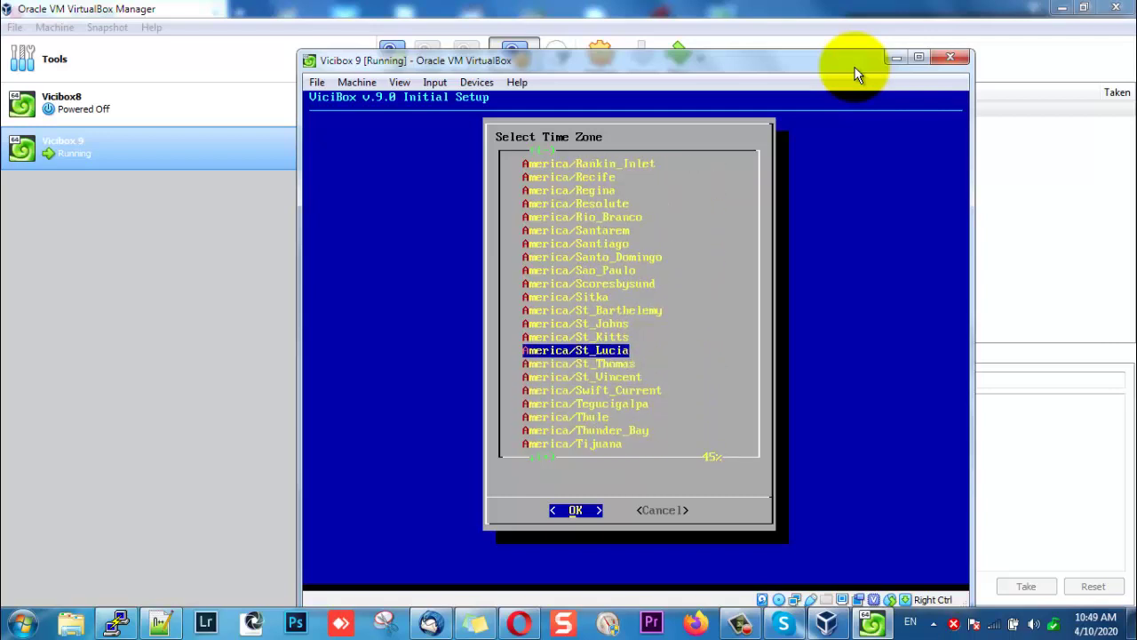
pyautogui.press('Up')
pyautogui.press('Up')
pyautogui.press('Up')
pyautogui.press('Up')
pyautogui.press('Down')
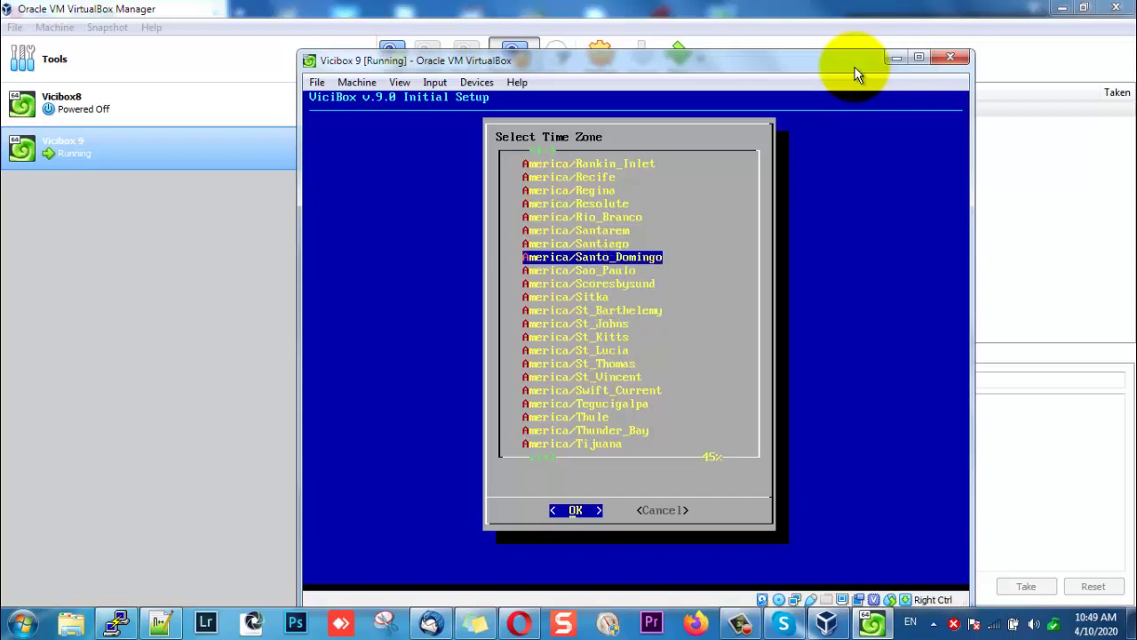
pyautogui.press('Return')
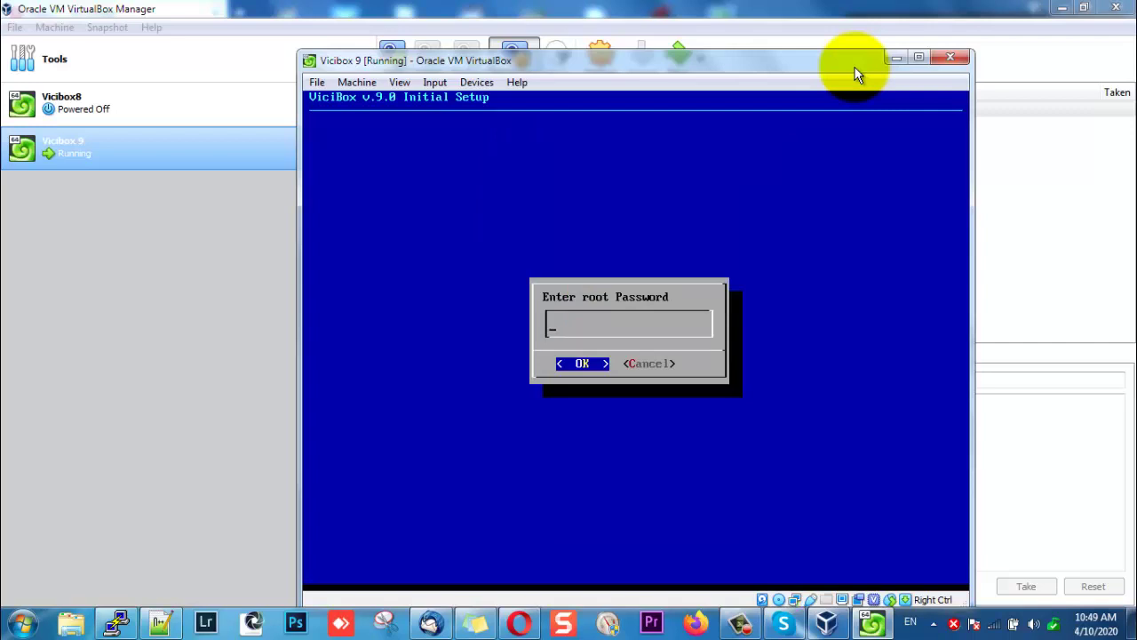
# Enter the new root password and confirm it to apply the firstboot settings.
pyautogui.write('********')
pyautogui.press('Return')
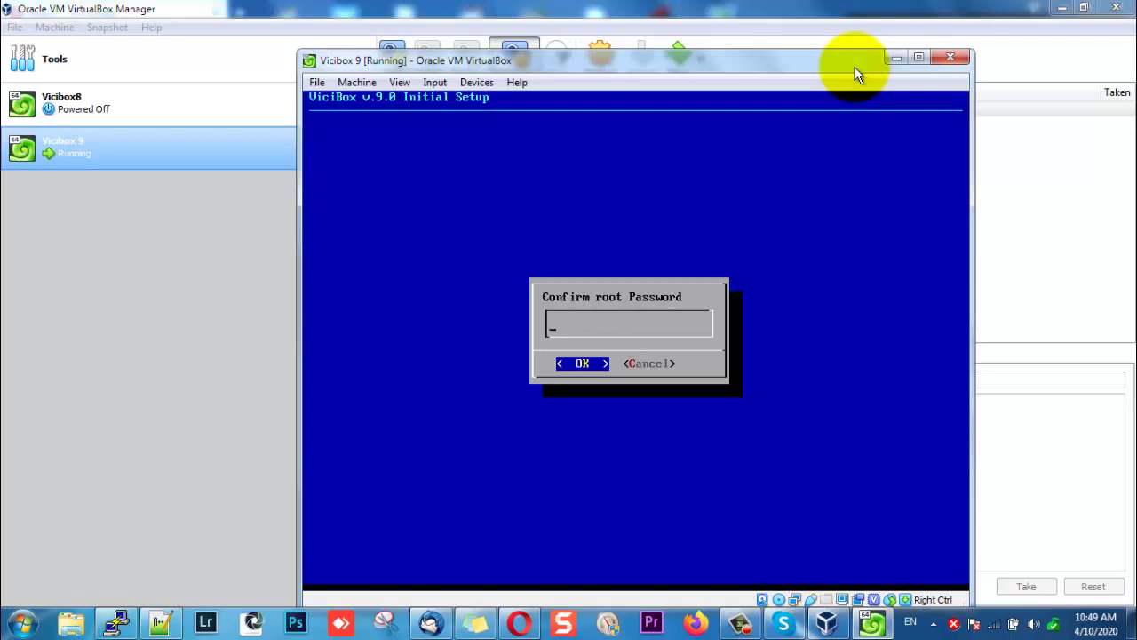
pyautogui.write('*********')
pyautogui.press('Return')
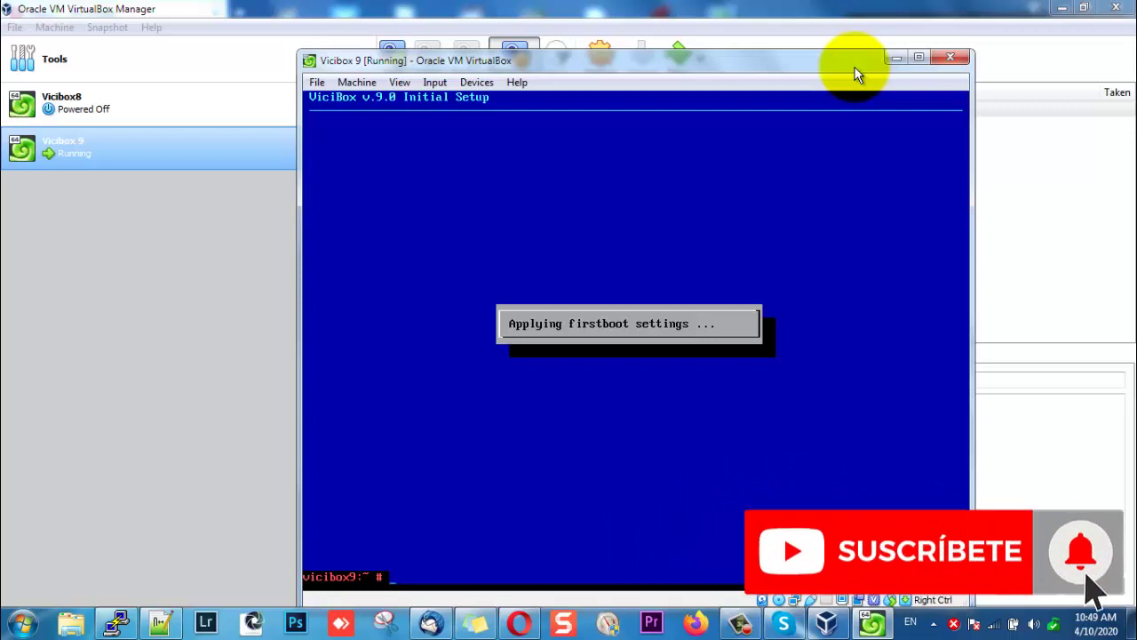
# Run ifconfig to see eth0 at 192.168.0.9, then enter the yast network command.
pyautogui.press('Return')
pyautogui.press('Return')
pyautogui.press('Return')
pyautogui.press('Return')
pyautogui.press('Return')
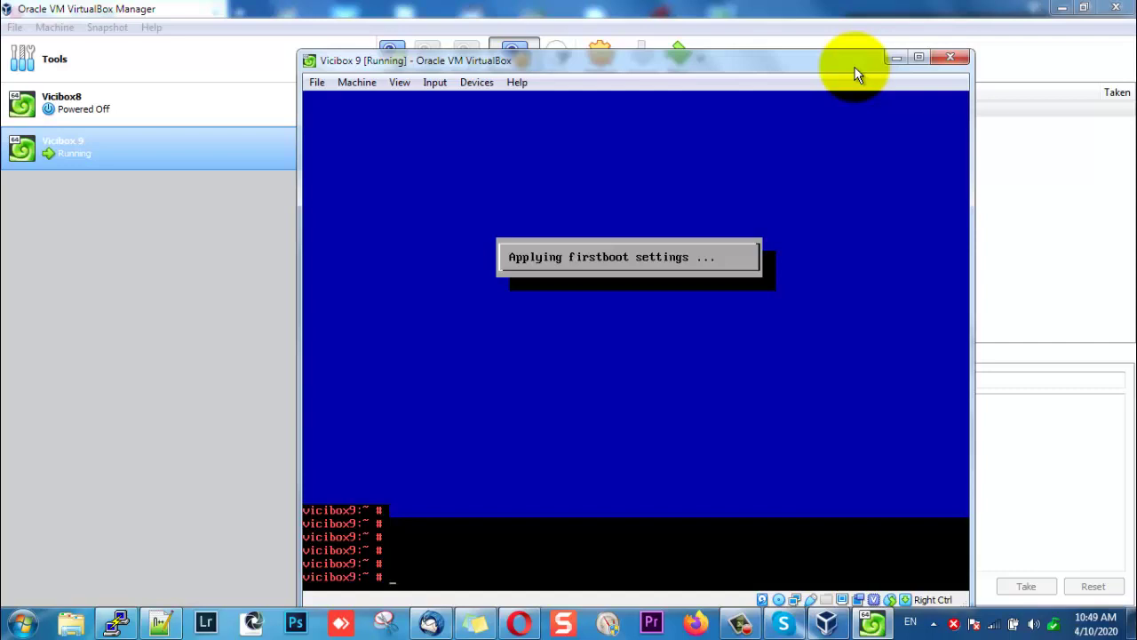
pyautogui.write('ifconfig')
pyautogui.press('Return')
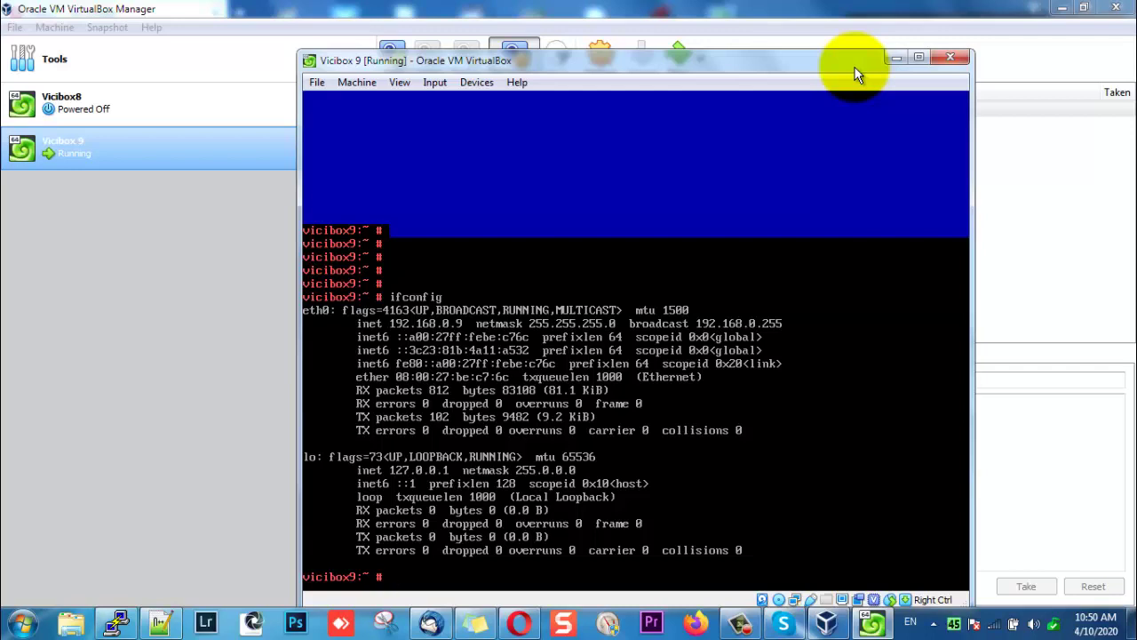
pyautogui.write('yast network')
# Open YaST's Network Card module and edit eth0, currently set to DHCP.
pyautogui.press('Return')
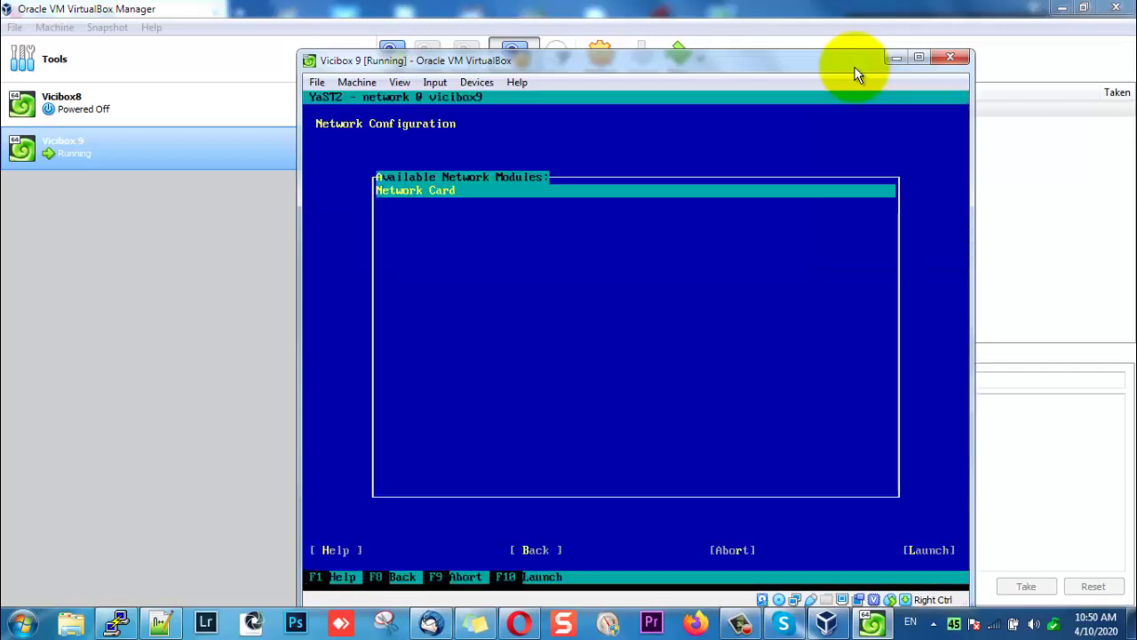
pyautogui.press('Return')
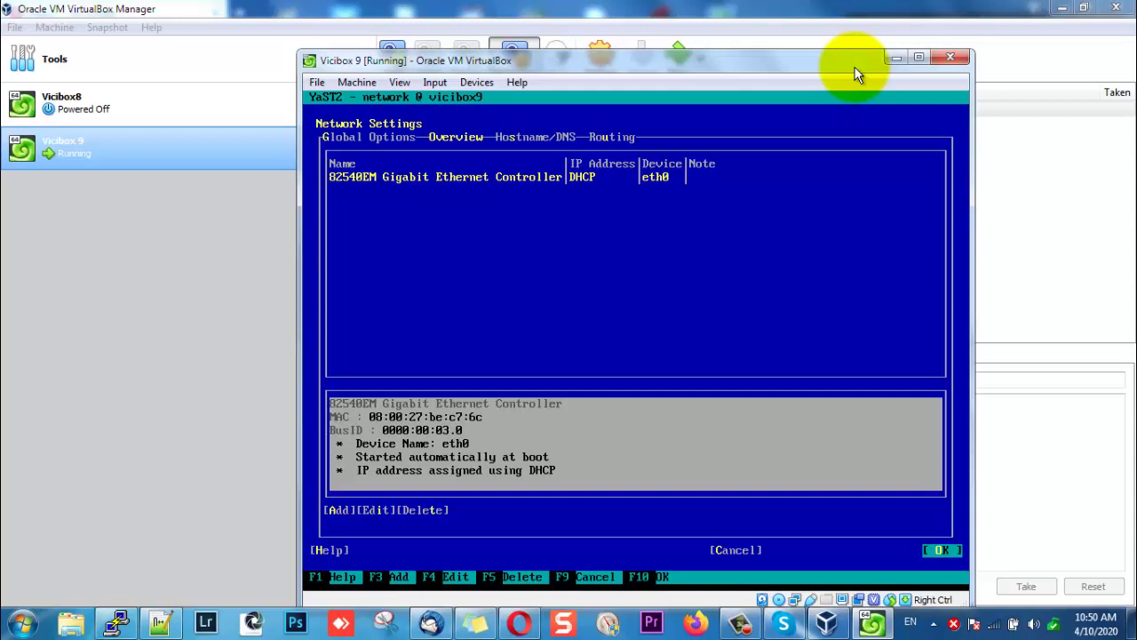
pyautogui.press('F4')
pyautogui.press('Tab')
pyautogui.press('Tab')
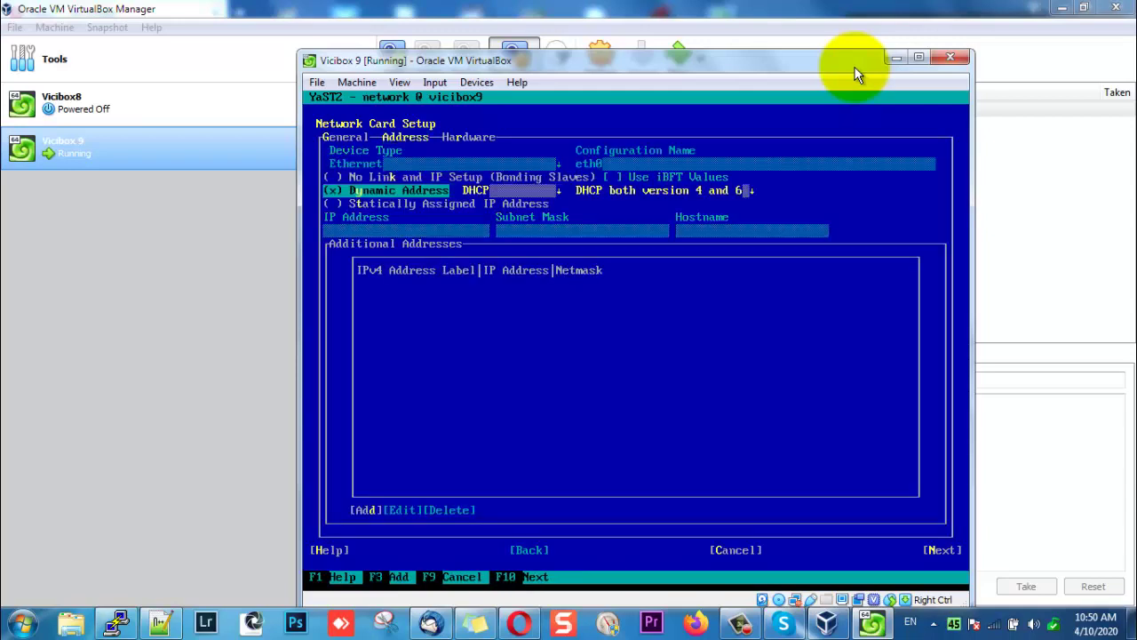
# Switch eth0 to static IP 192.168.0.110 with subnet mask 255.255.255.0.
pyautogui.press('Tab')
pyautogui.press('Tab')
pyautogui.press('Tab')
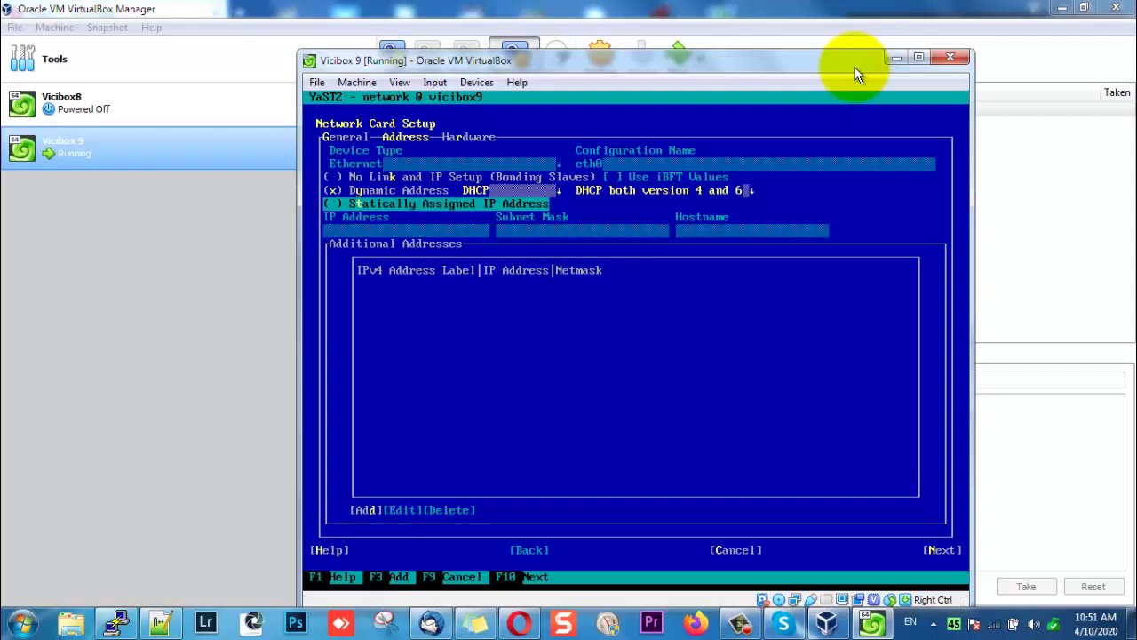
pyautogui.press('Tab')
pyautogui.press('Tab')
pyautogui.press('Tab')
pyautogui.press('Tab')
pyautogui.press('Tab')
pyautogui.press('Tab')
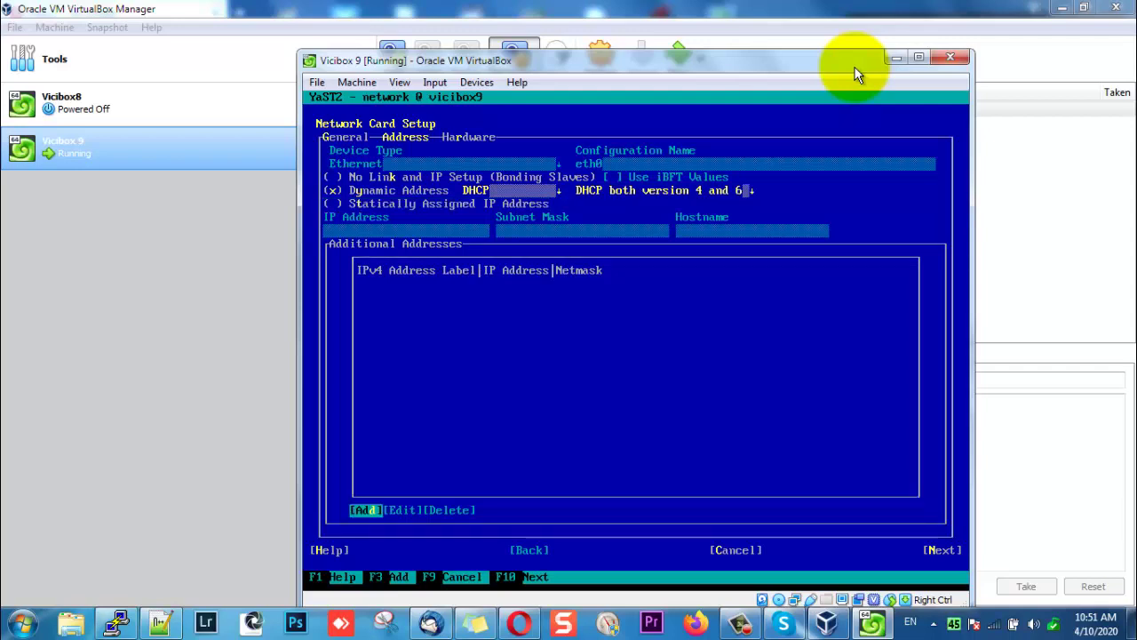
pyautogui.press('Tab')
pyautogui.press('Tab')
pyautogui.press('Tab')
pyautogui.press('Tab')
pyautogui.press('Tab')
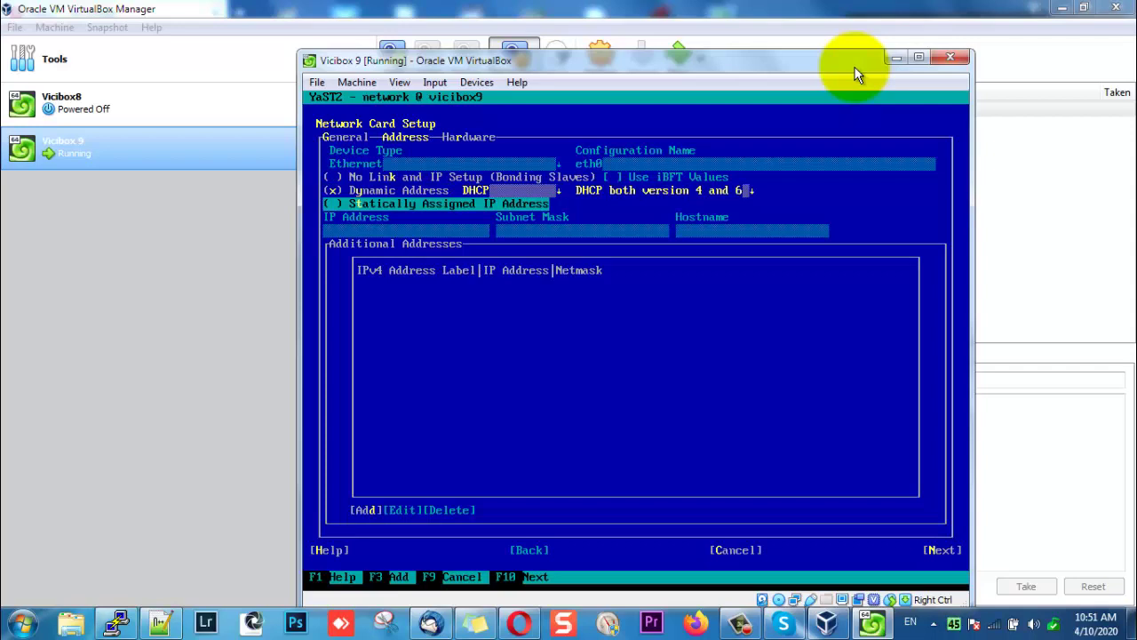
pyautogui.press('space')
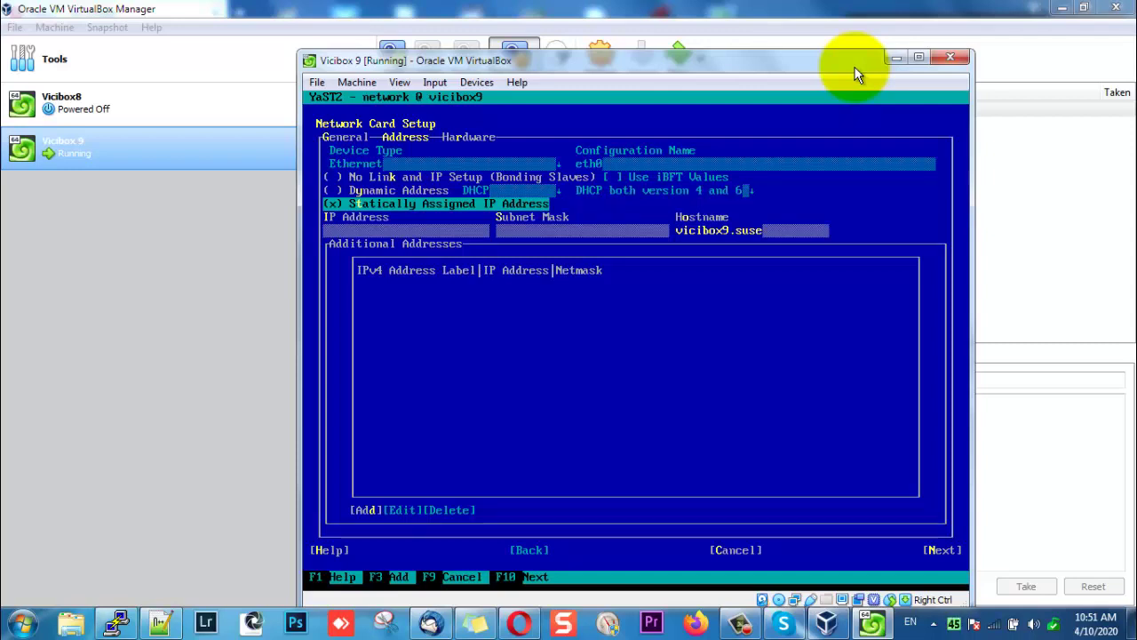
pyautogui.press('Tab')
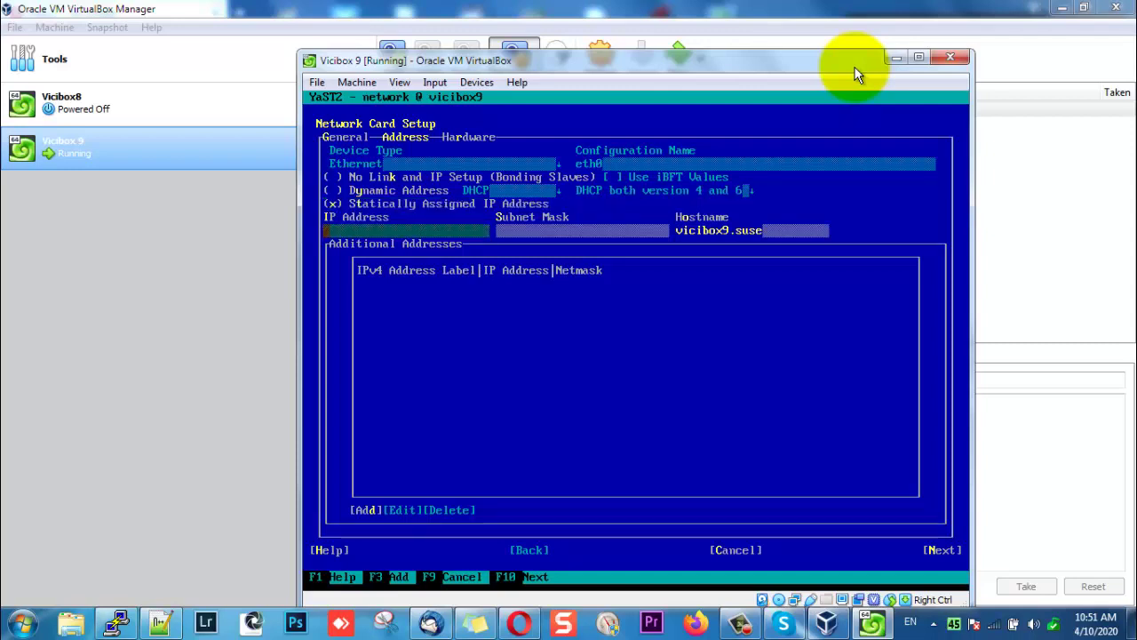
pyautogui.write('192')
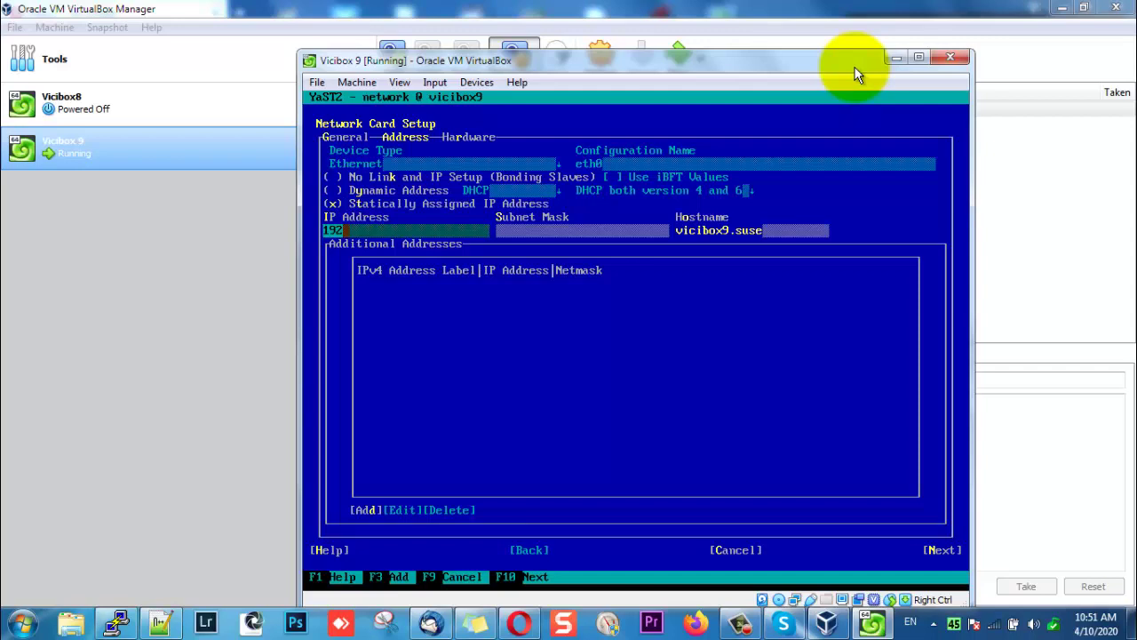
pyautogui.write('.168.0.110')
pyautogui.press('Tab')
pyautogui.write('2')
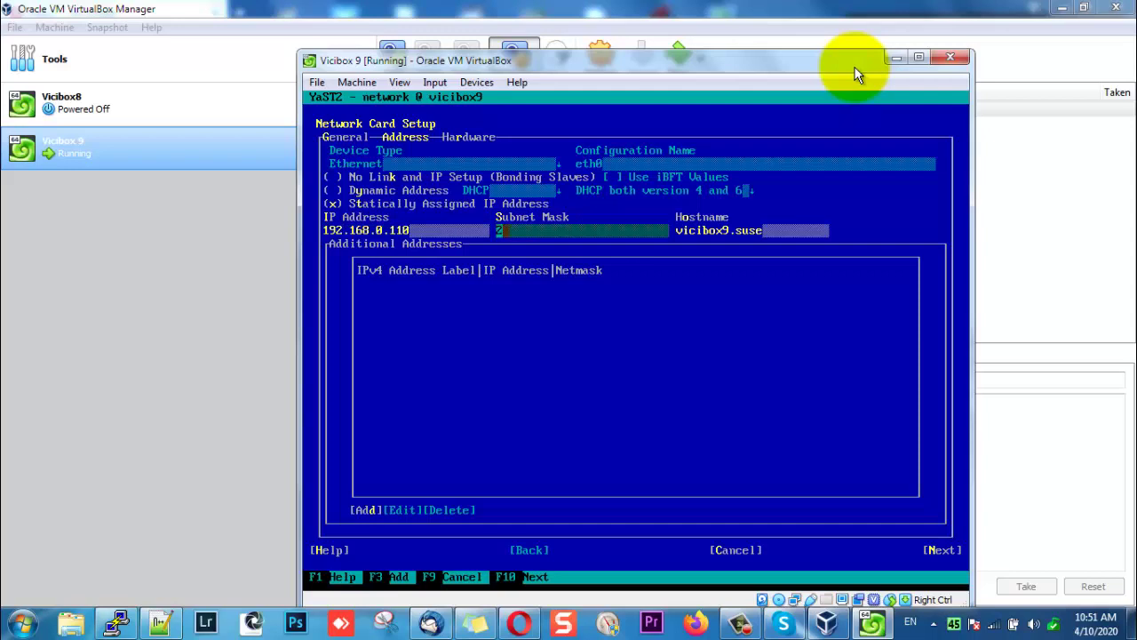
pyautogui.write('55.255.255.')
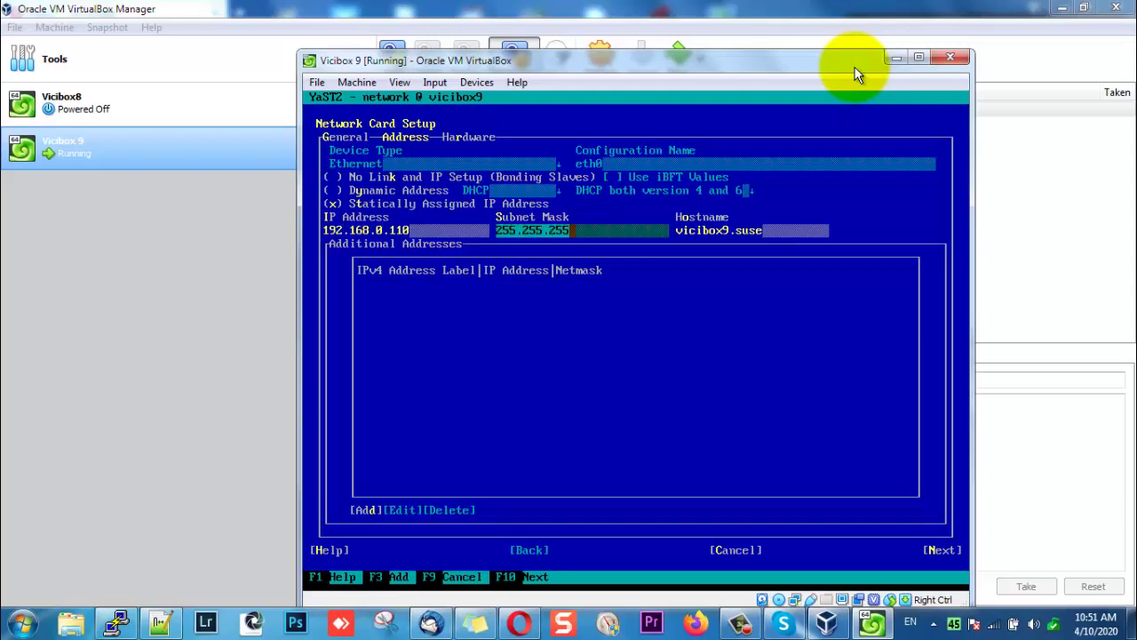
pyautogui.write('0')
# Replace the hostname vicibox9.suse with dialerlocal.net and accept the card settings.
pyautogui.press('Tab')
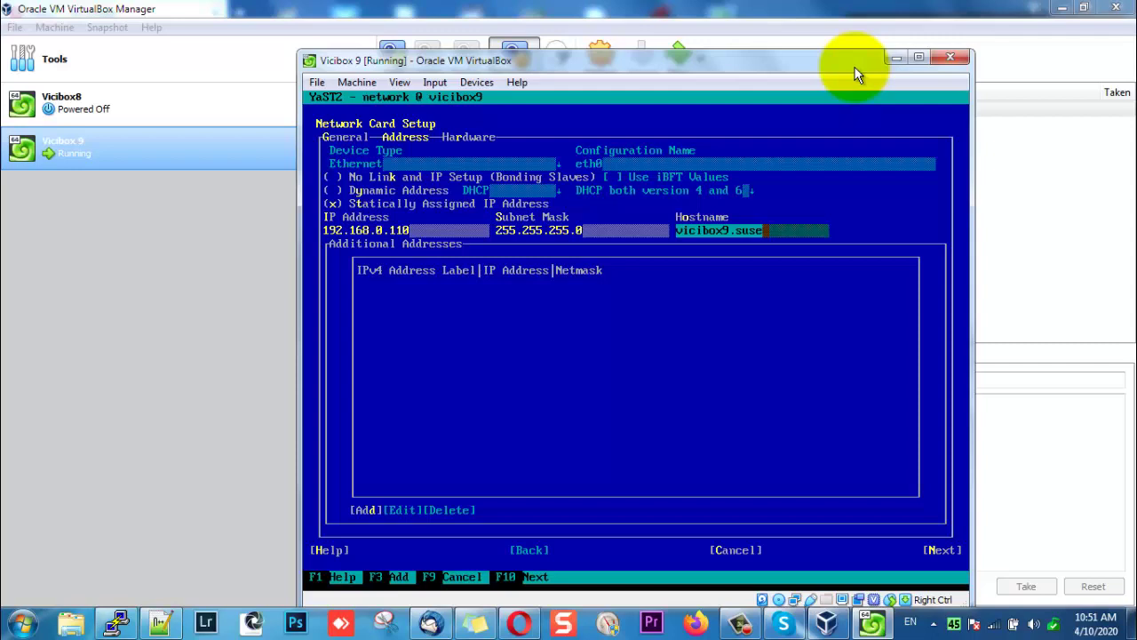
pyautogui.press('BackSpace')
pyautogui.press('BackSpace')
pyautogui.press('BackSpace')
pyautogui.press('BackSpace')
pyautogui.press('BackSpace')
pyautogui.press('BackSpace')
pyautogui.press('BackSpace')
pyautogui.press('BackSpace')
pyautogui.press('BackSpace')
pyautogui.press('BackSpace')
pyautogui.press('BackSpace')
pyautogui.press('BackSpace')
pyautogui.press('BackSpace')
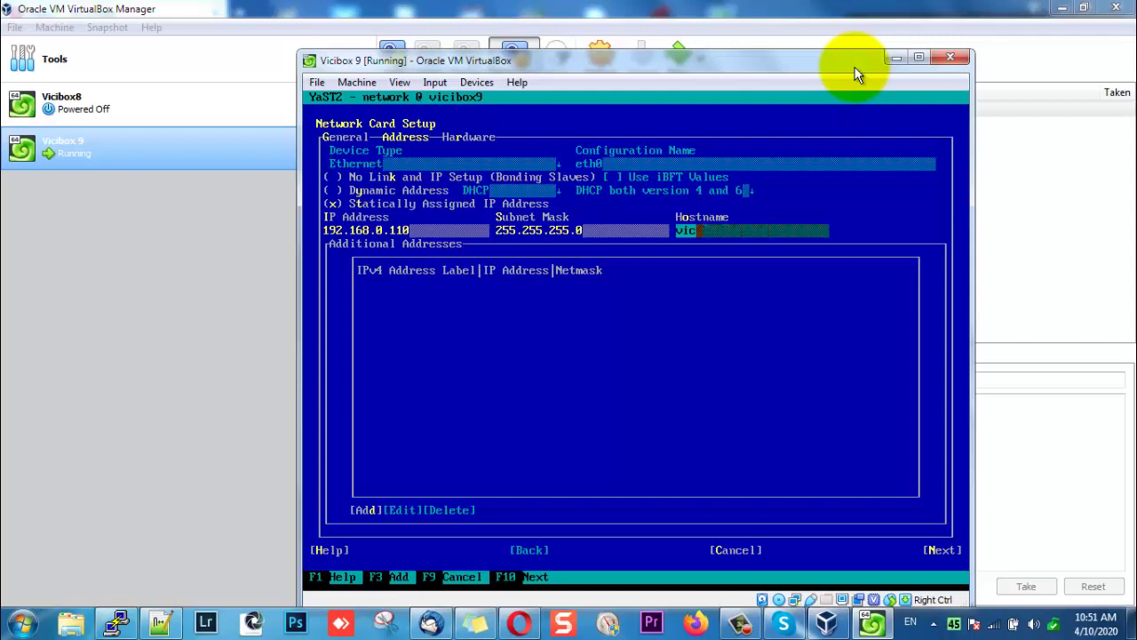
pyautogui.write('dialer1')
pyautogui.write('oca')
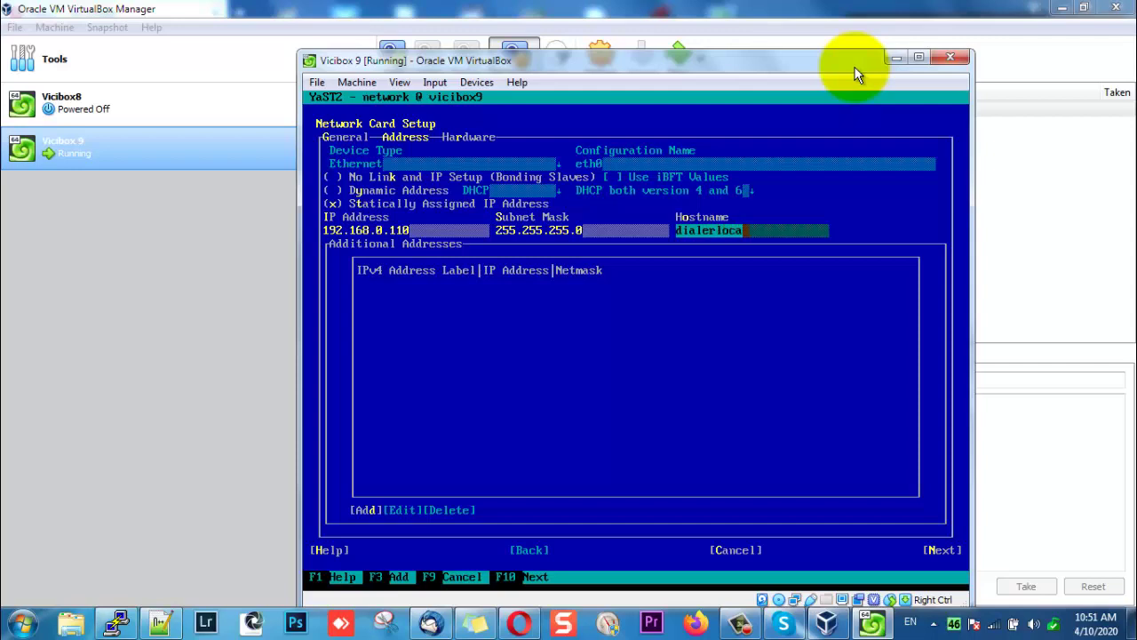
pyautogui.write('l.net')
pyautogui.press('Tab')
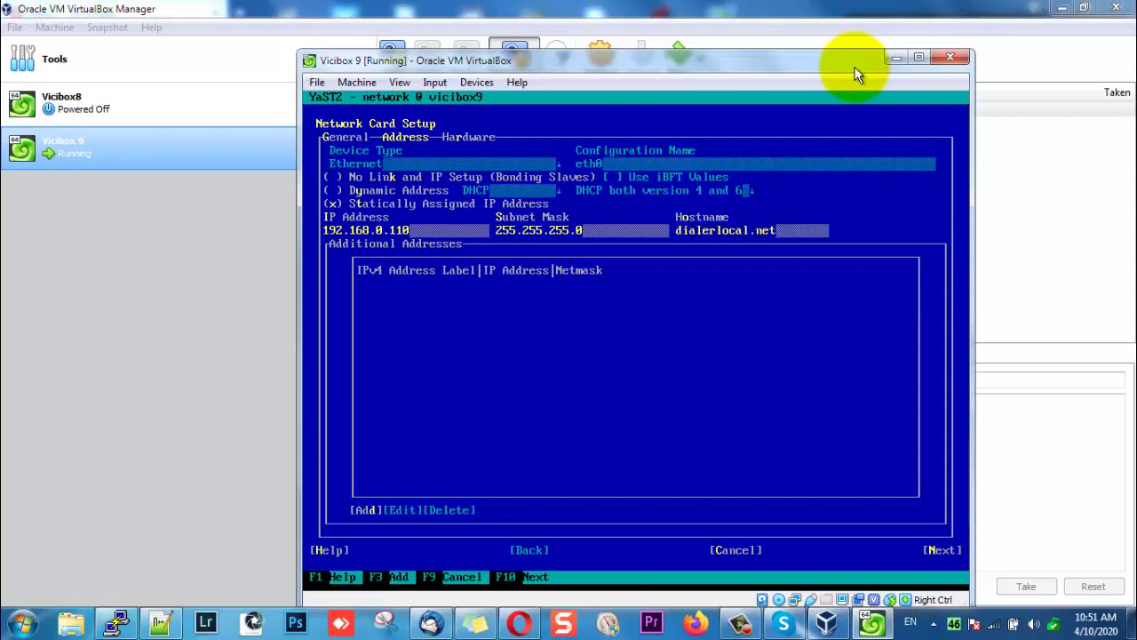
pyautogui.press('F10')
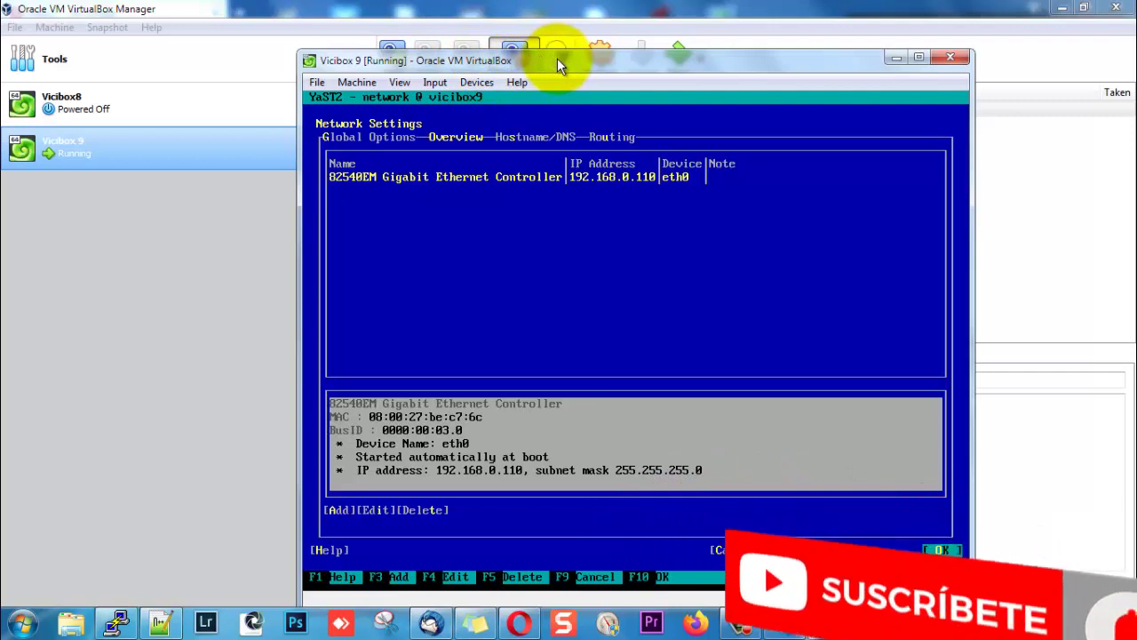
# On the Hostname/DNS tab, enter name servers 8.8.8.8 and 4.4.4.4.
pyautogui.click(540, 113)
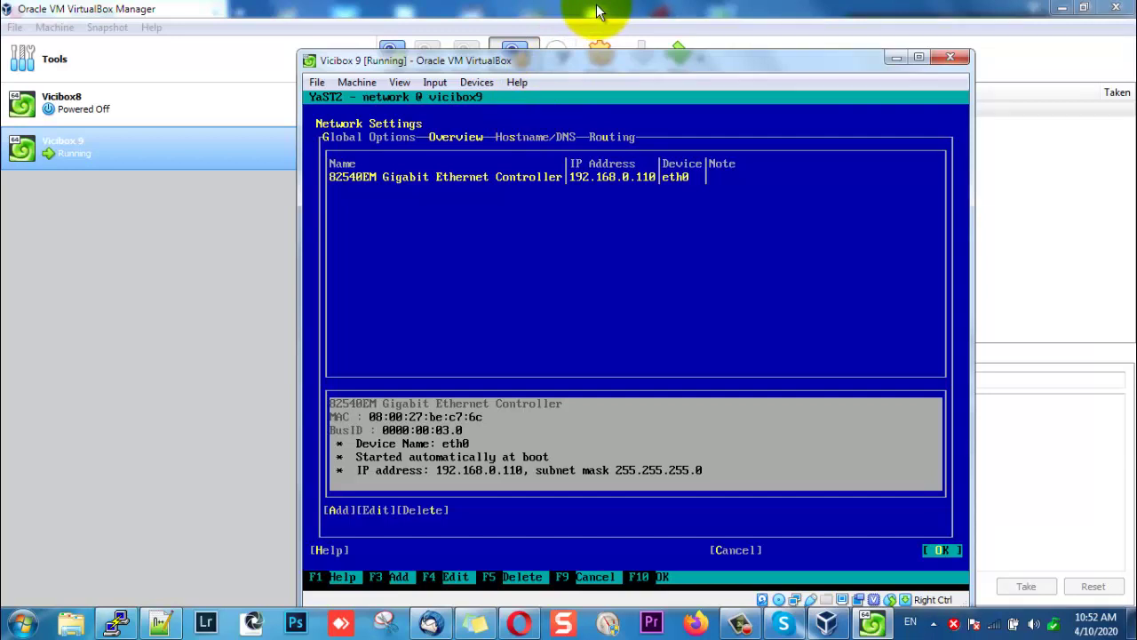
pyautogui.hotkey('alt', 's')
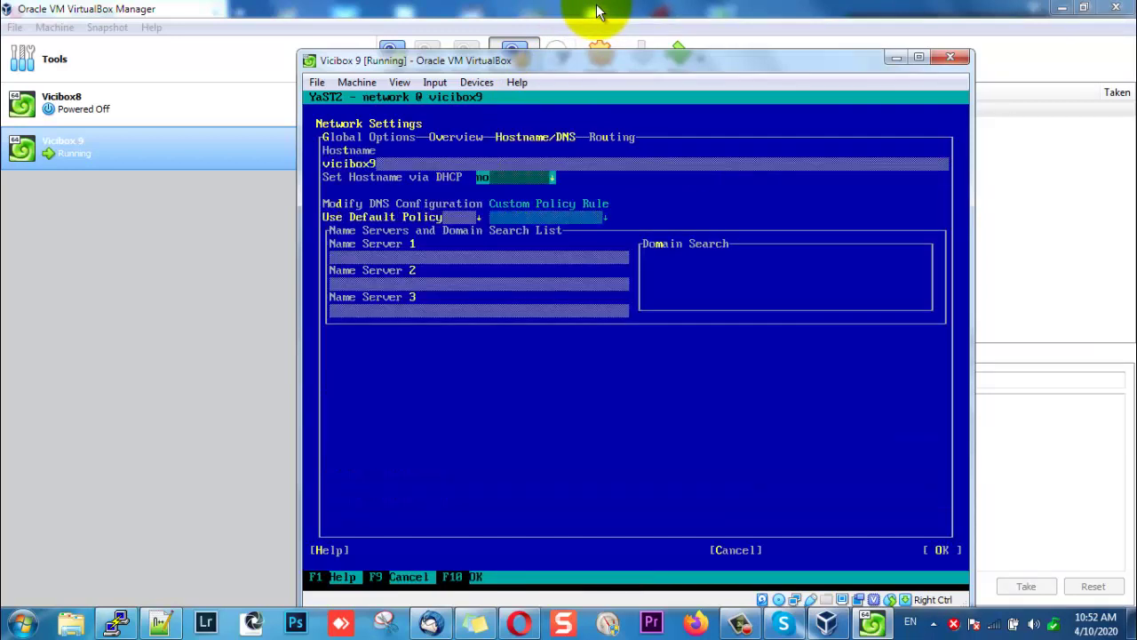
pyautogui.hotkey('alt', '1')
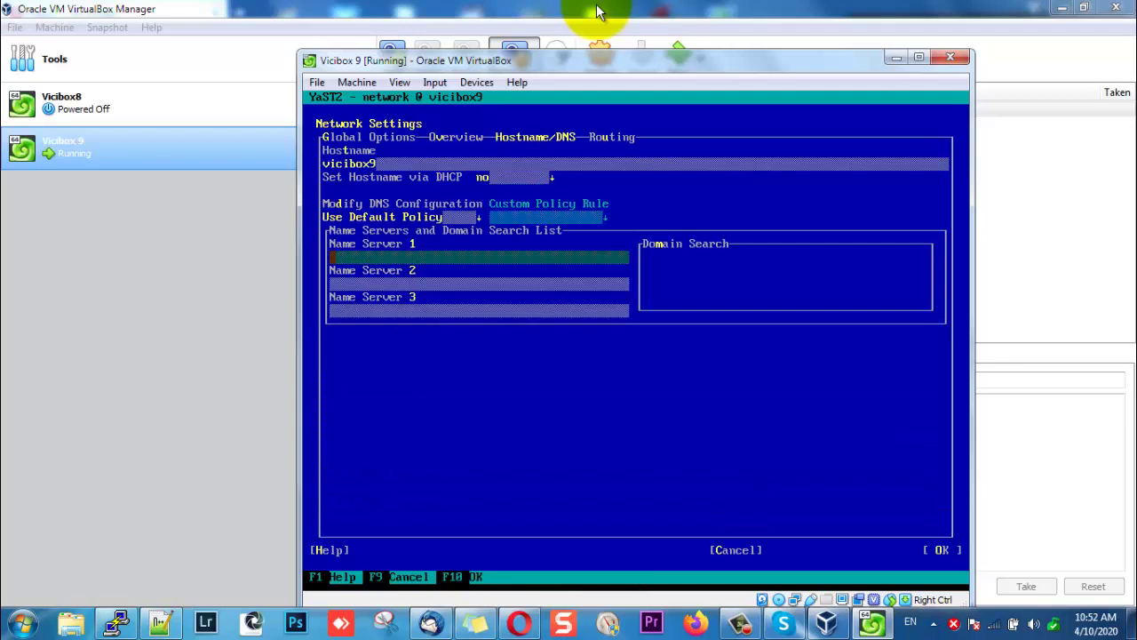
pyautogui.write('8.8.8.8')
pyautogui.press('Tab')
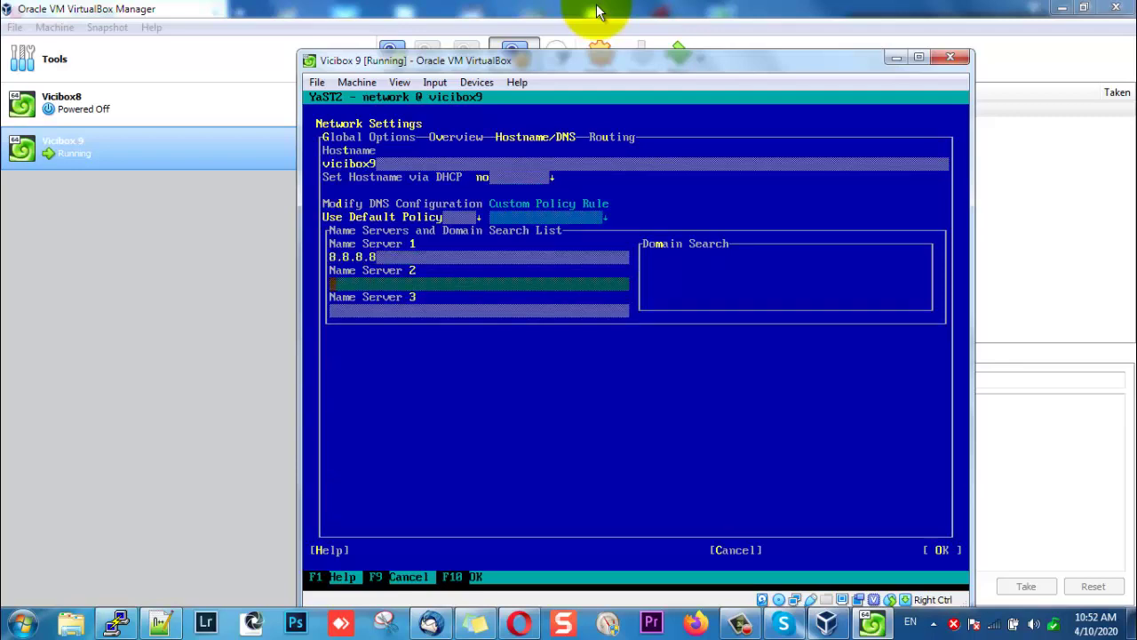
pyautogui.write('4.4.4')
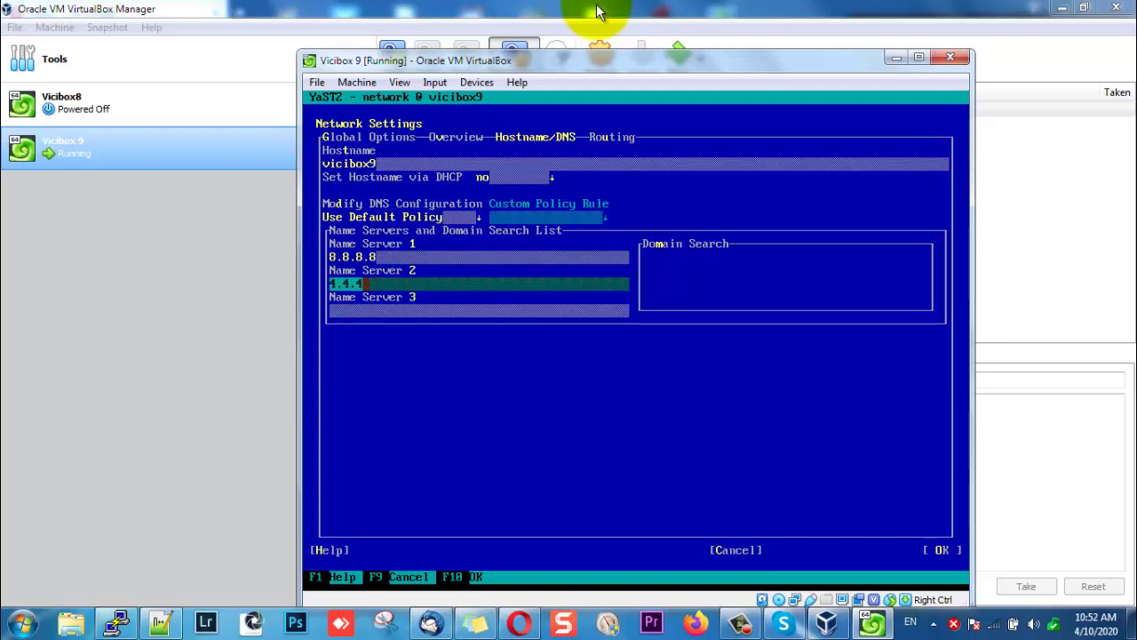
pyautogui.write('.4')
# Enter 192.168.0.1 as the default IPv4 gateway under Routing and save.
pyautogui.hotkey('alt', 'u')
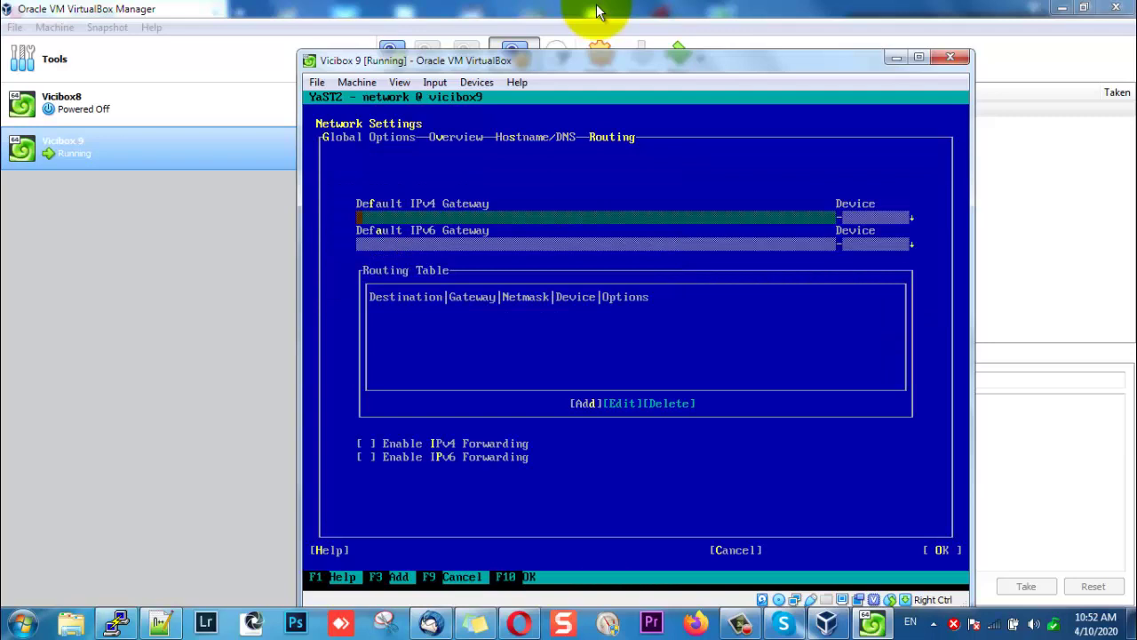
pyautogui.write('192.1')
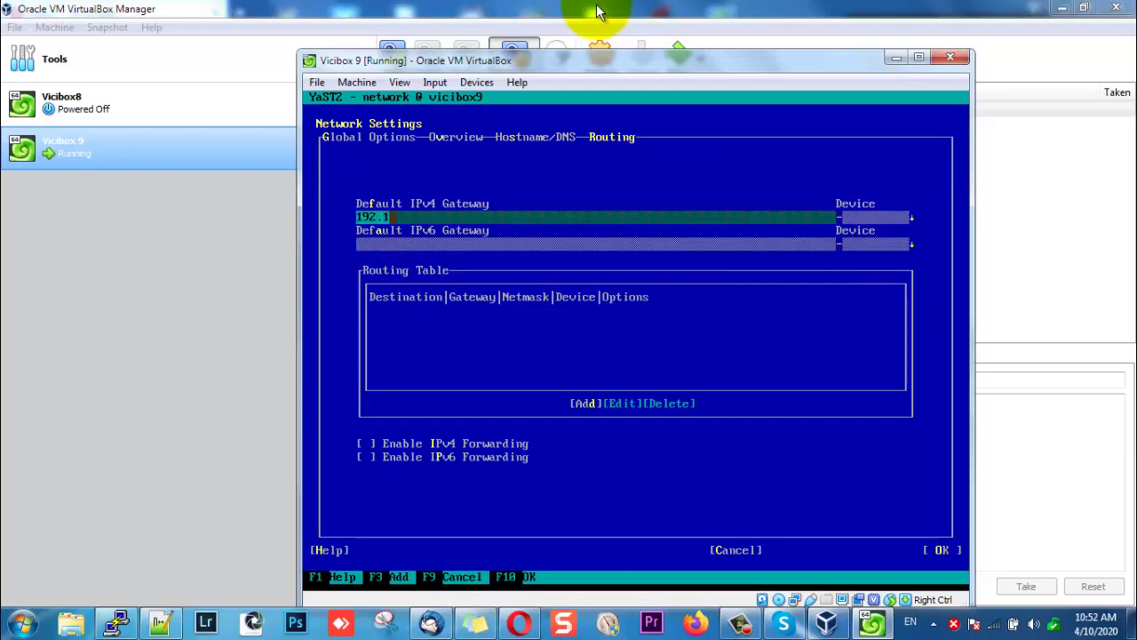
pyautogui.write('68.0.1')
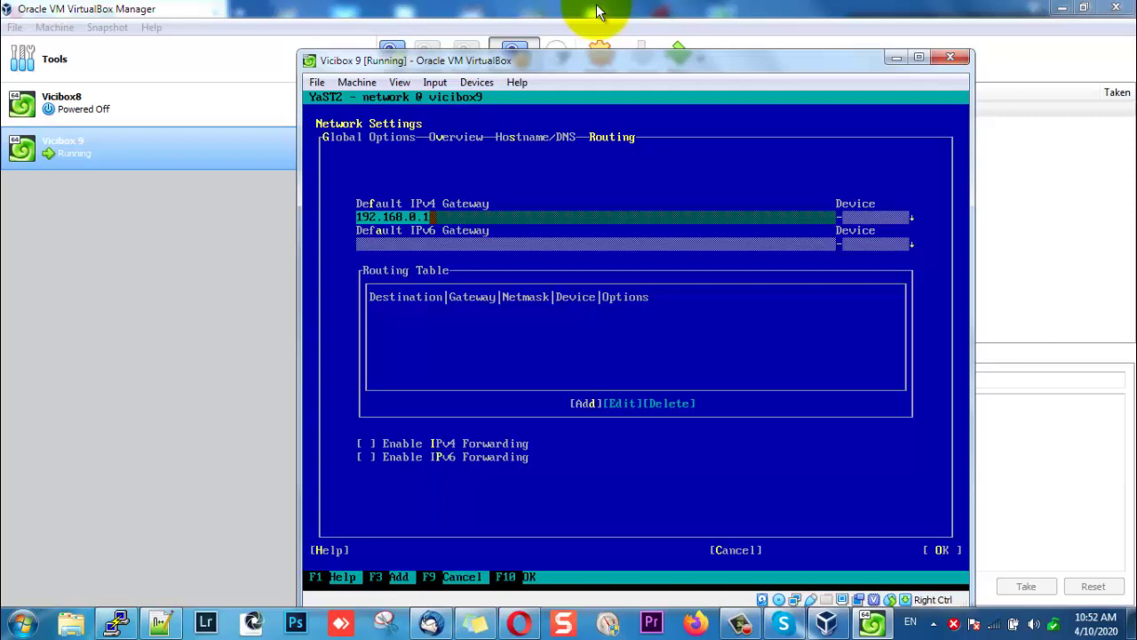
pyautogui.press('F10')
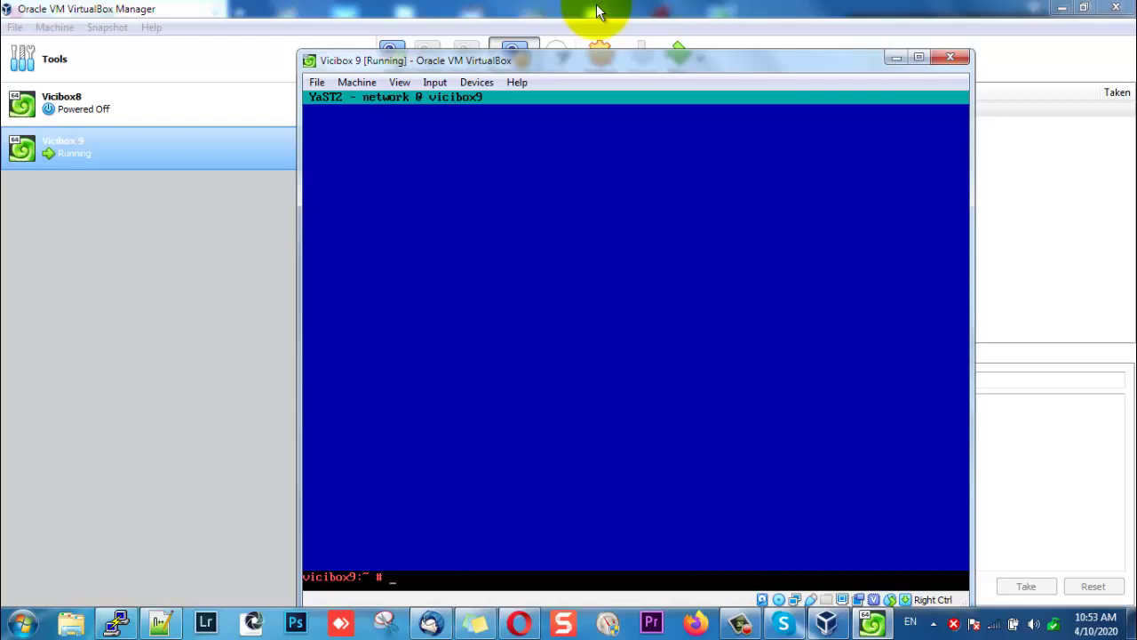
# Check eth0 holds 192.168.0.110, ping google.com with 0% loss, then type poweroff.
pyautogui.write('config')
pyautogui.press('Return')
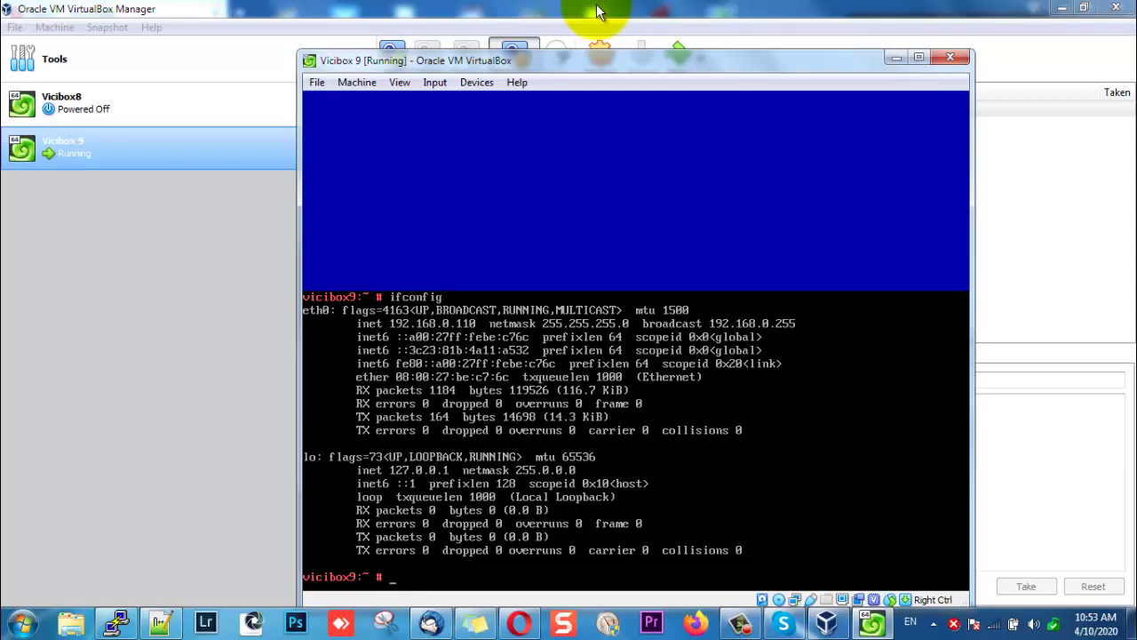
pyautogui.write('ping google.com')
pyautogui.press('Return')
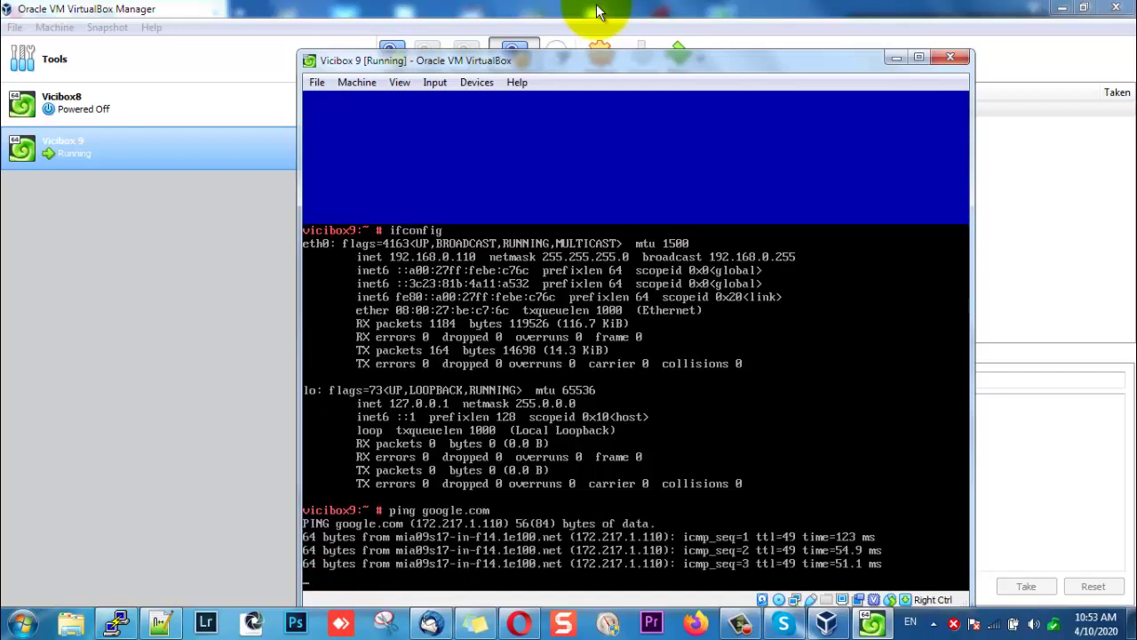
pyautogui.hotkey('ctrl', 'c')
pyautogui.press('Return')
pyautogui.press('Return')
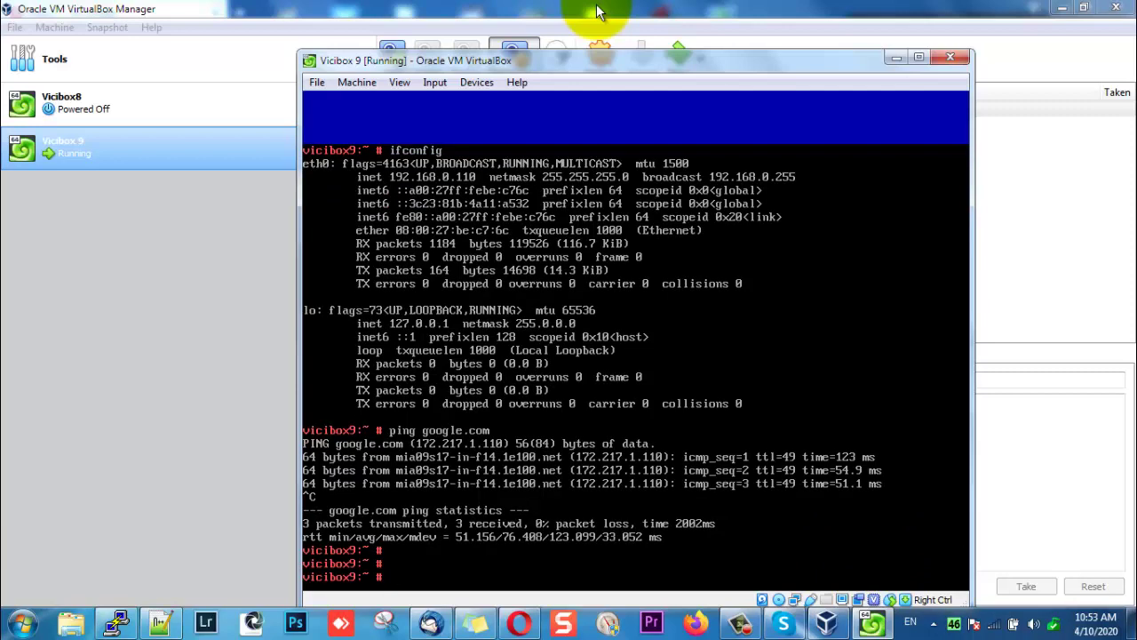
pyautogui.write('poweroff')
# Power off Vicibox 9 and remove the ViciBox ISO optical drive from its IDE controller.
pyautogui.press('Return')
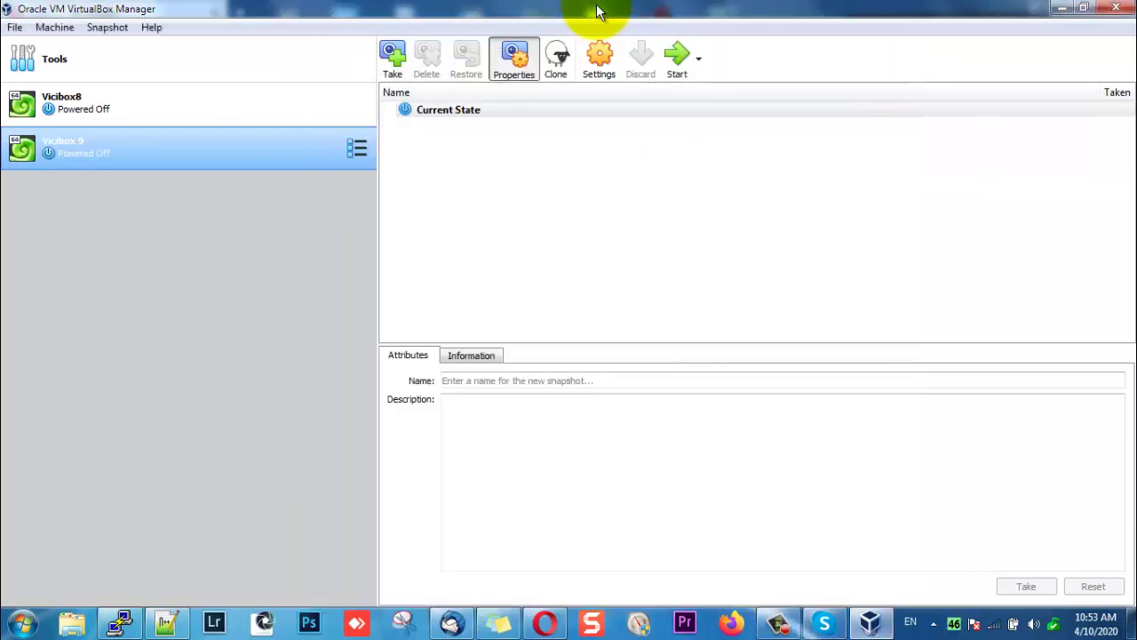
pyautogui.rightClick(145, 150)
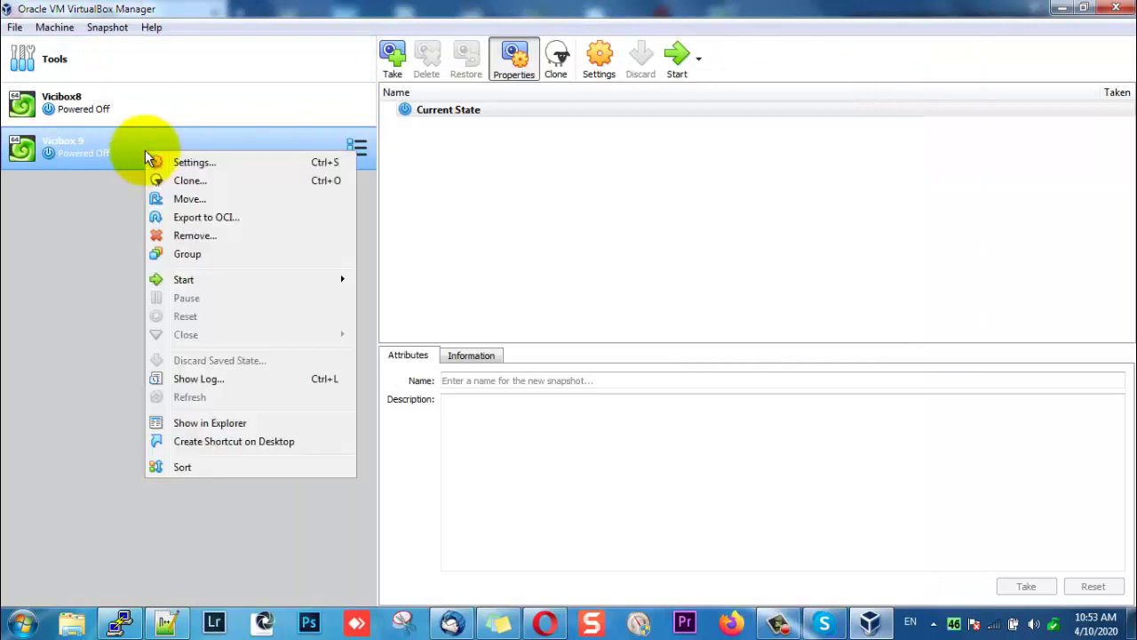
pyautogui.click(180, 168)
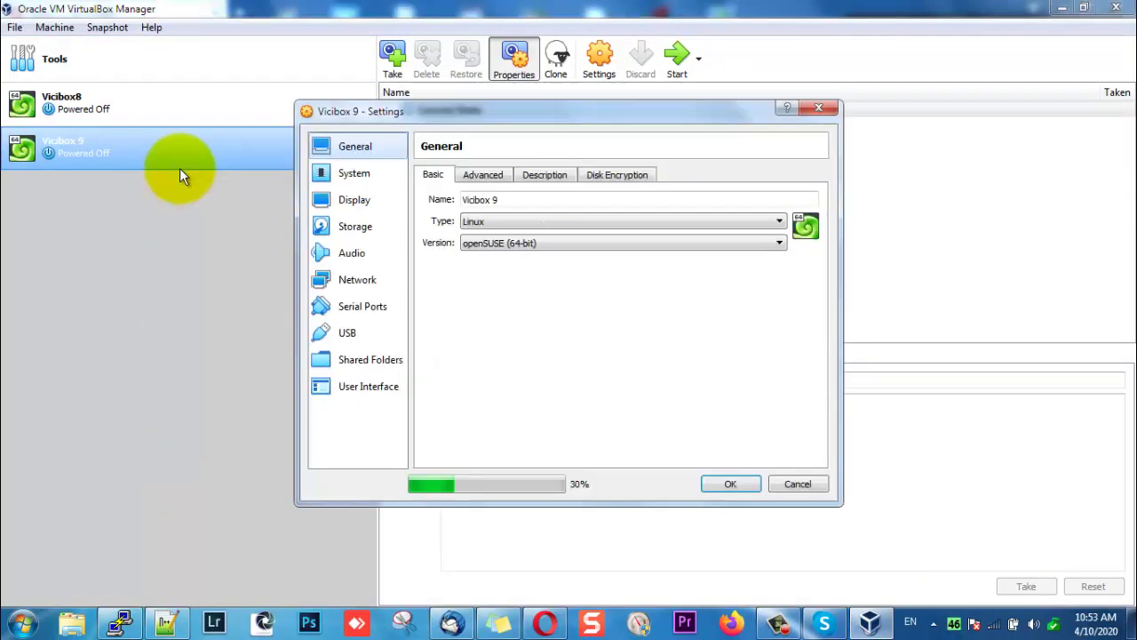
pyautogui.click(348, 229)
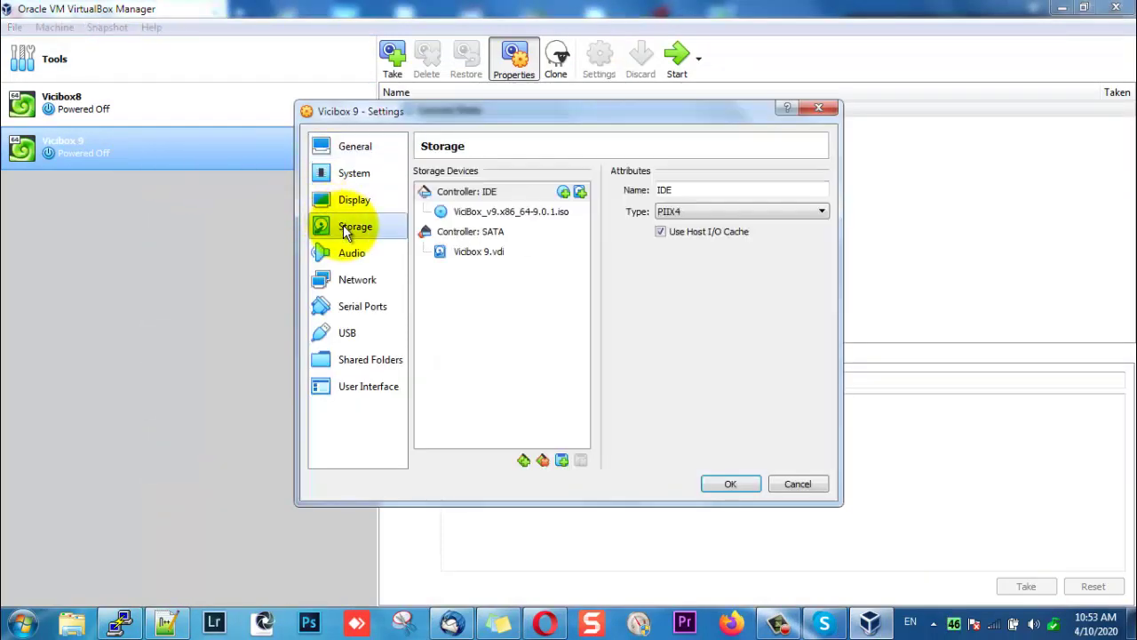
pyautogui.click(533, 215)
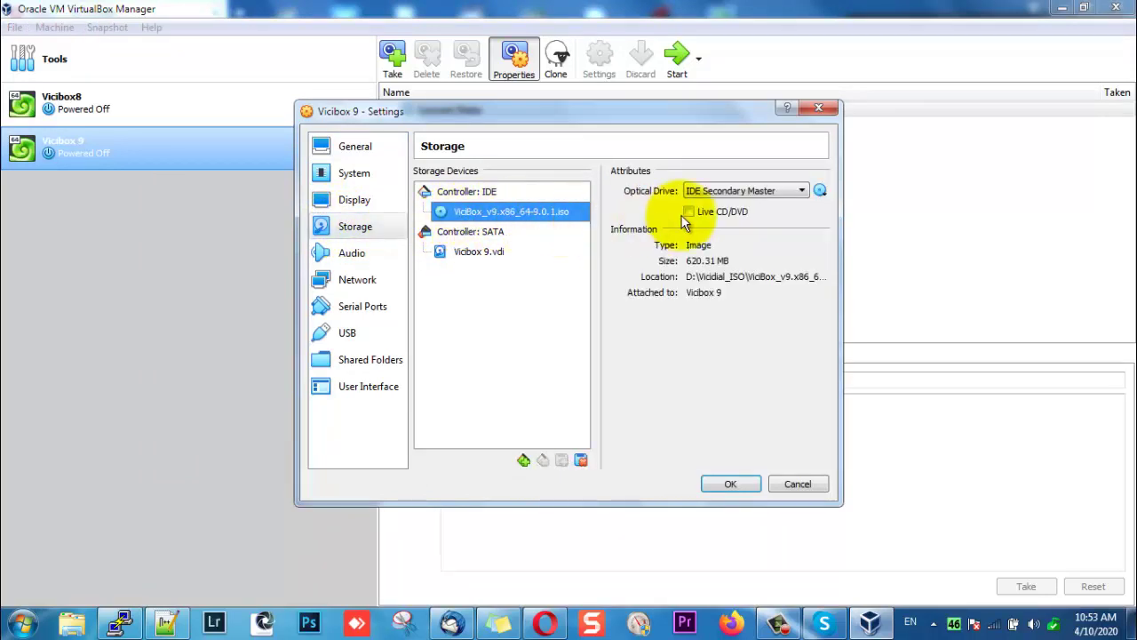
pyautogui.click(580, 461)
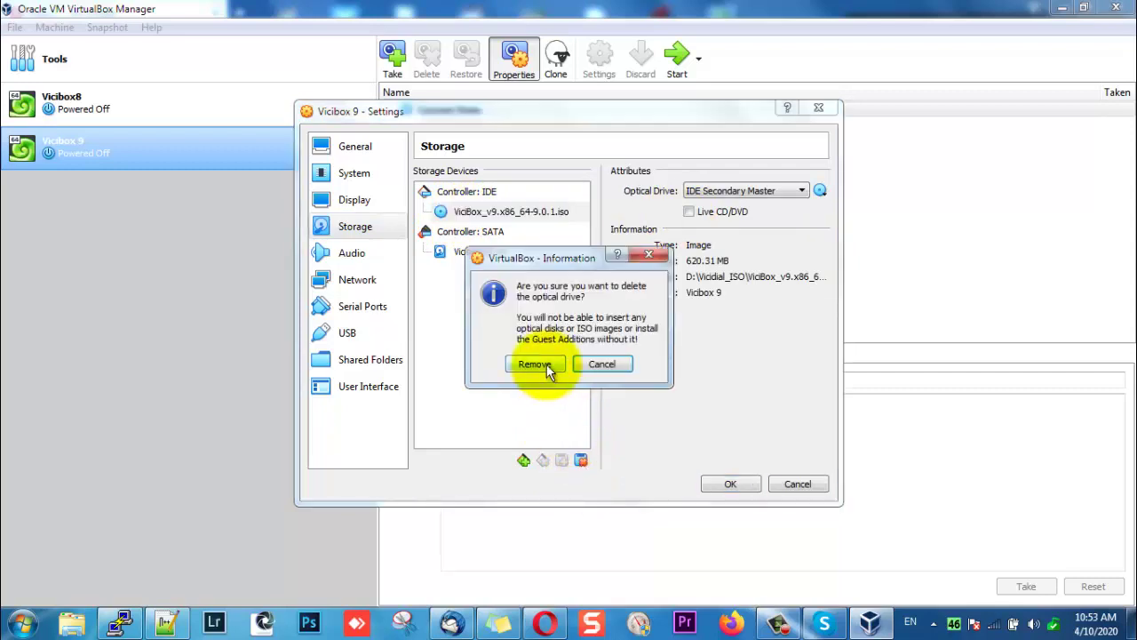
pyautogui.click(537, 364)
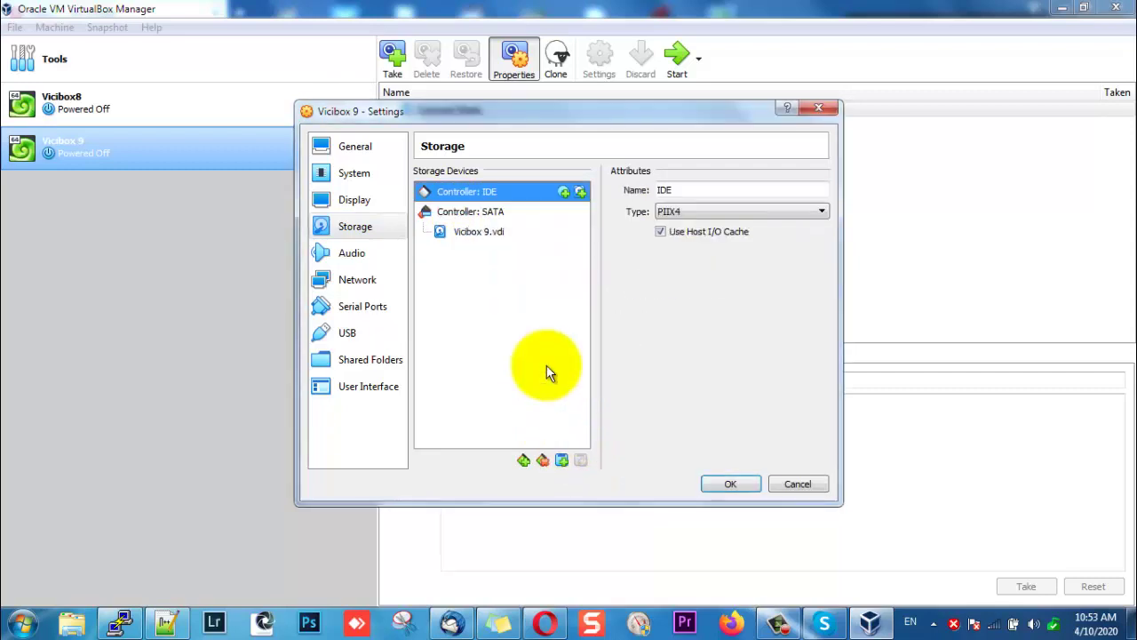
pyautogui.click(731, 484)
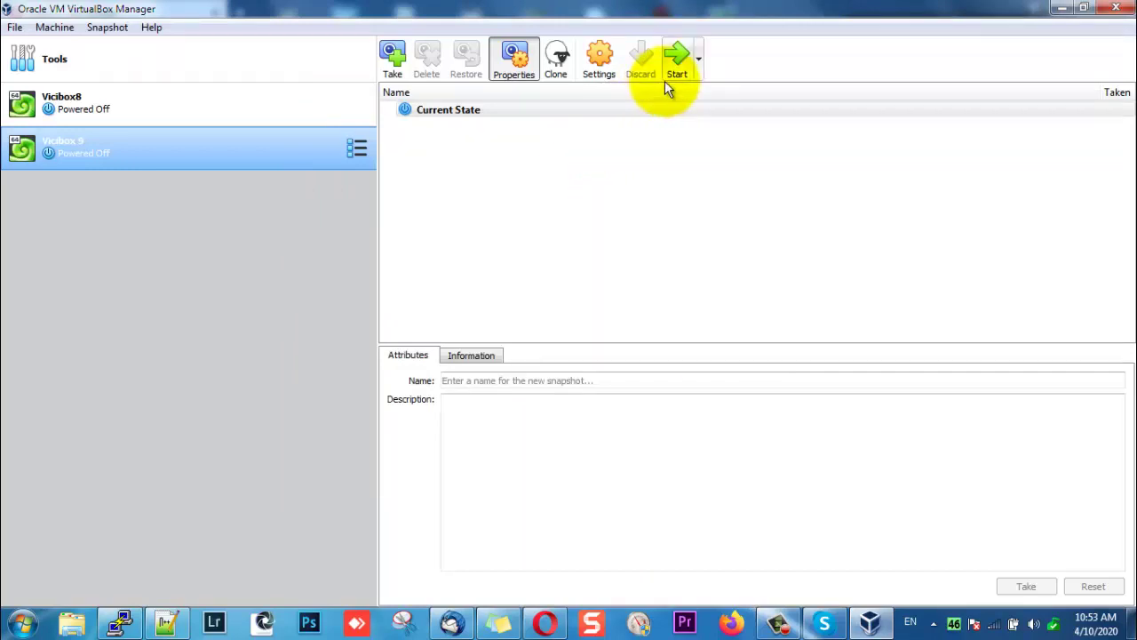
# Start Vicibox 9 via the default ViciBox v.9.0 entry and minimise its console at login.
pyautogui.click(668, 80)
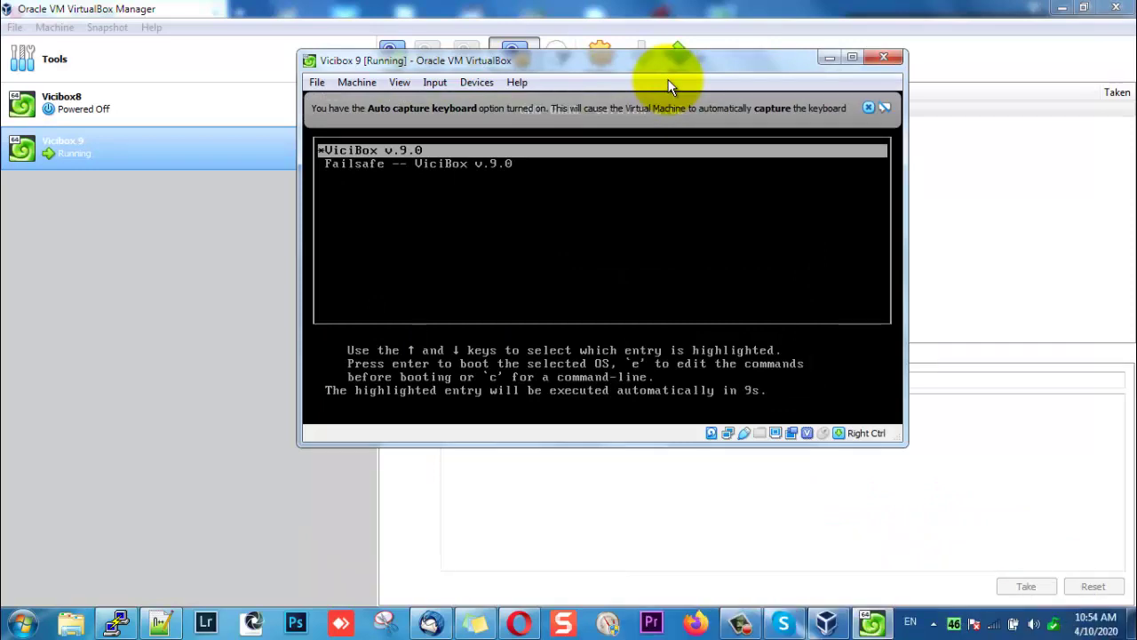
pyautogui.press('Return')
pyautogui.click(870, 111)
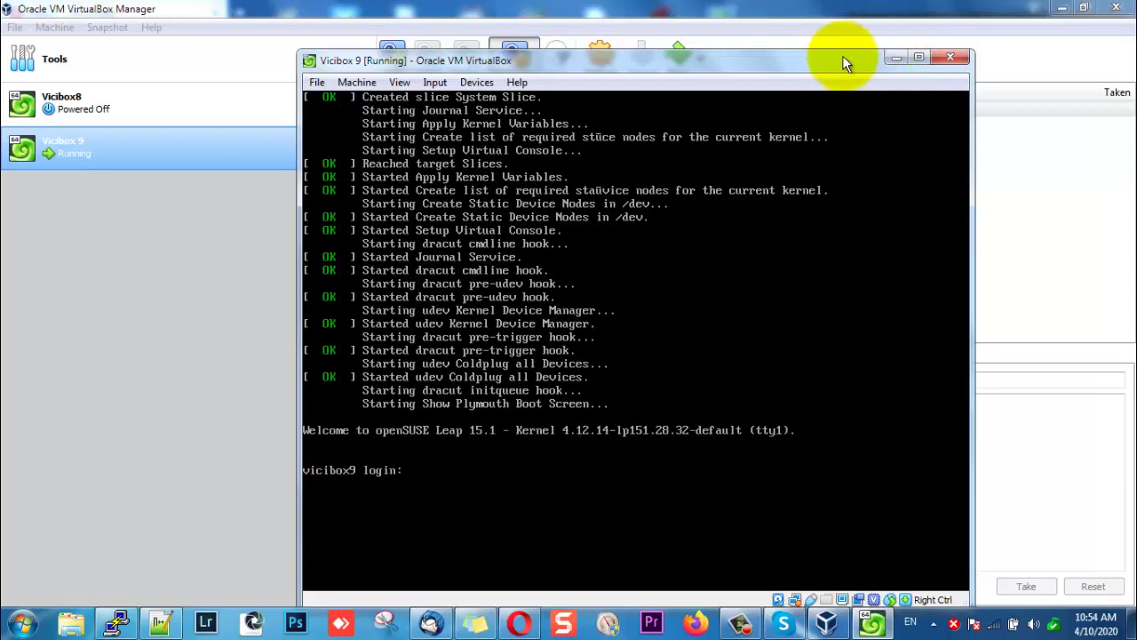
pyautogui.click(889, 54)
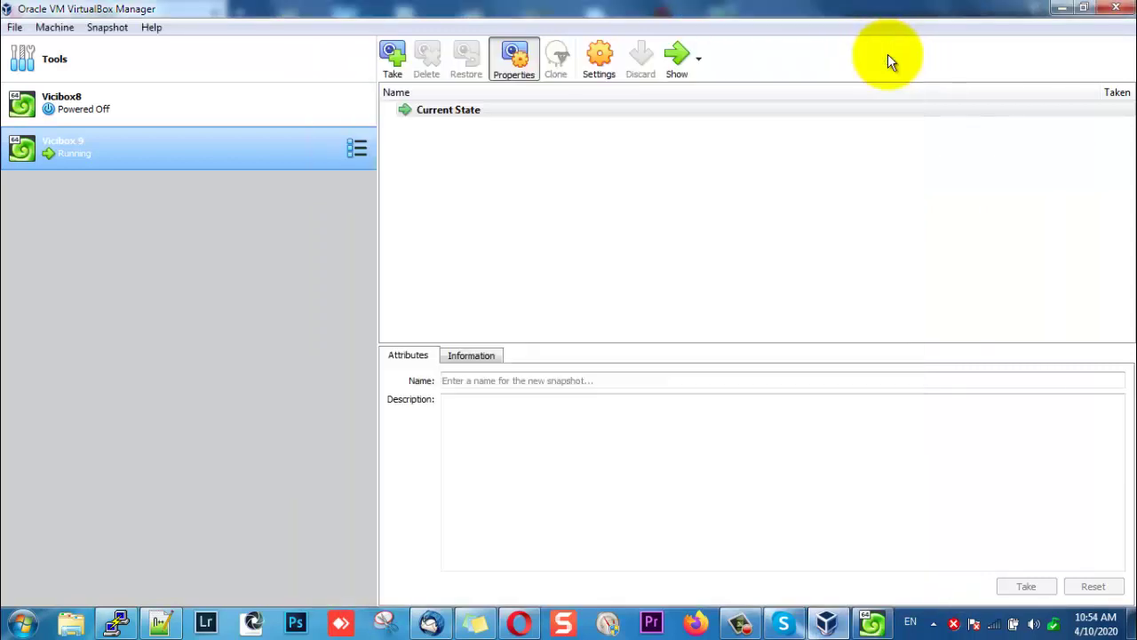
# Launch MobaXterm from the desktop and submit the master password.
pyautogui.click(1054, 7)
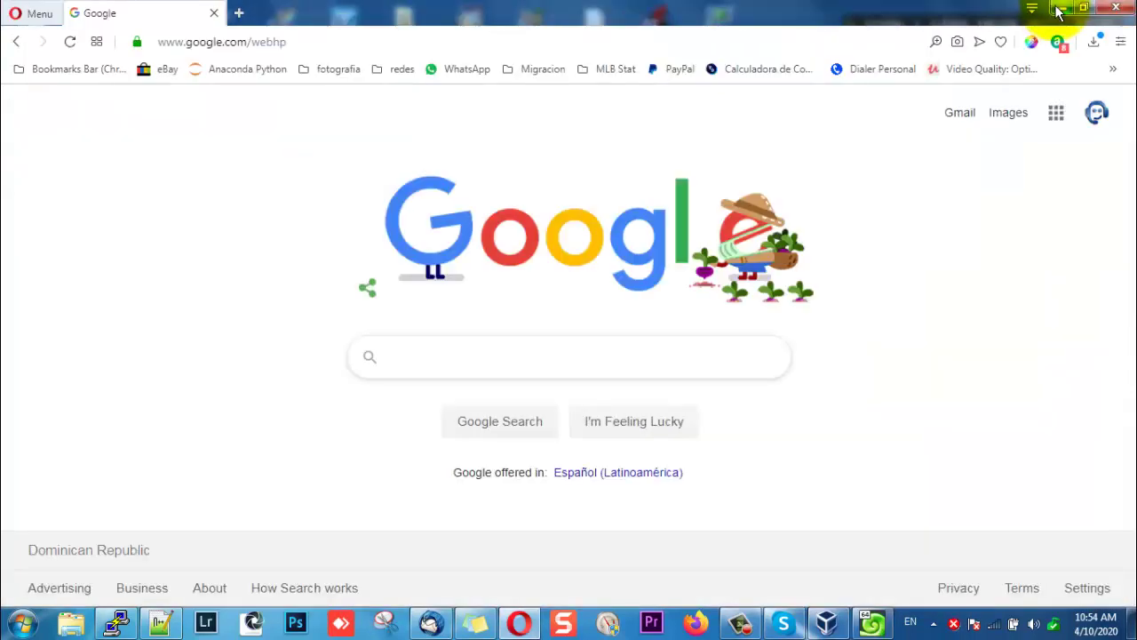
pyautogui.click(1059, 7)
pyautogui.click(971, 185)
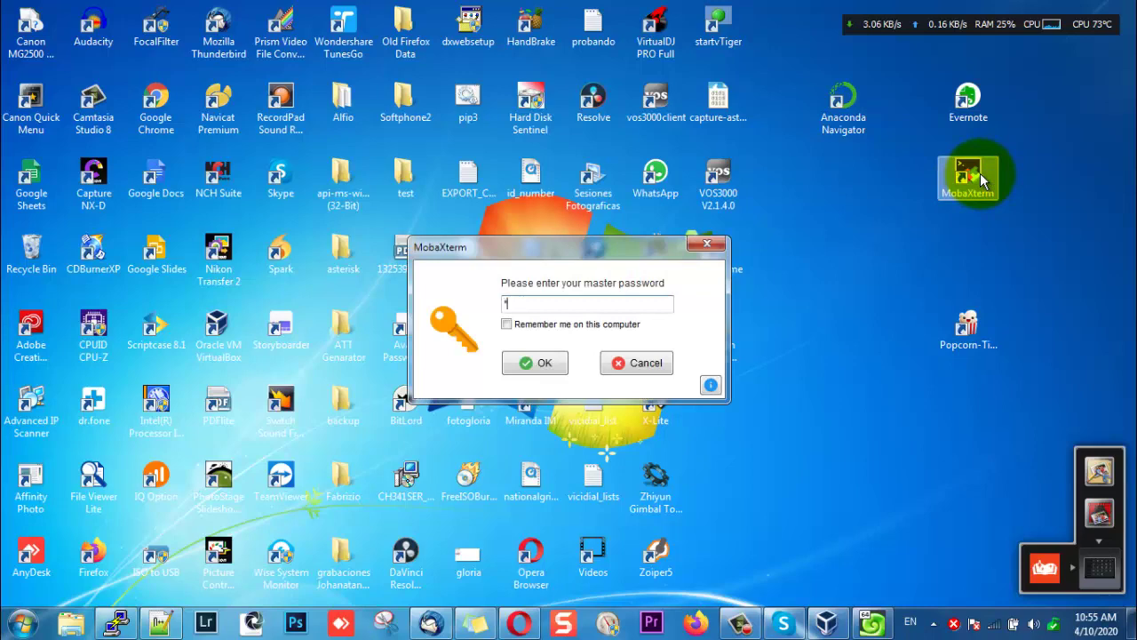
pyautogui.write('***')
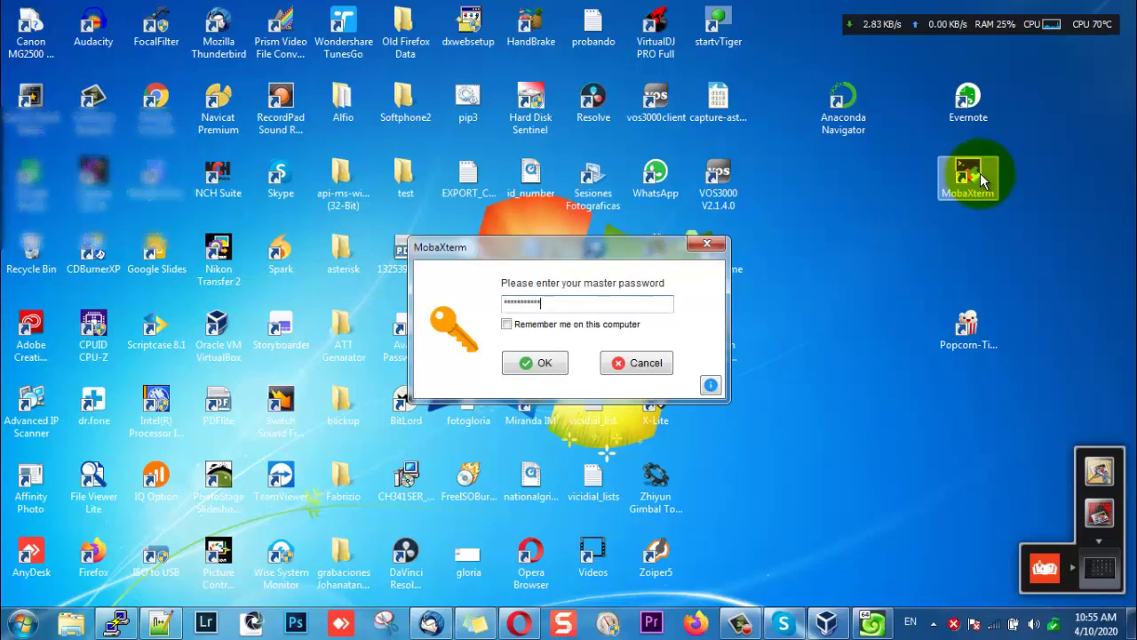
pyautogui.press('Return')
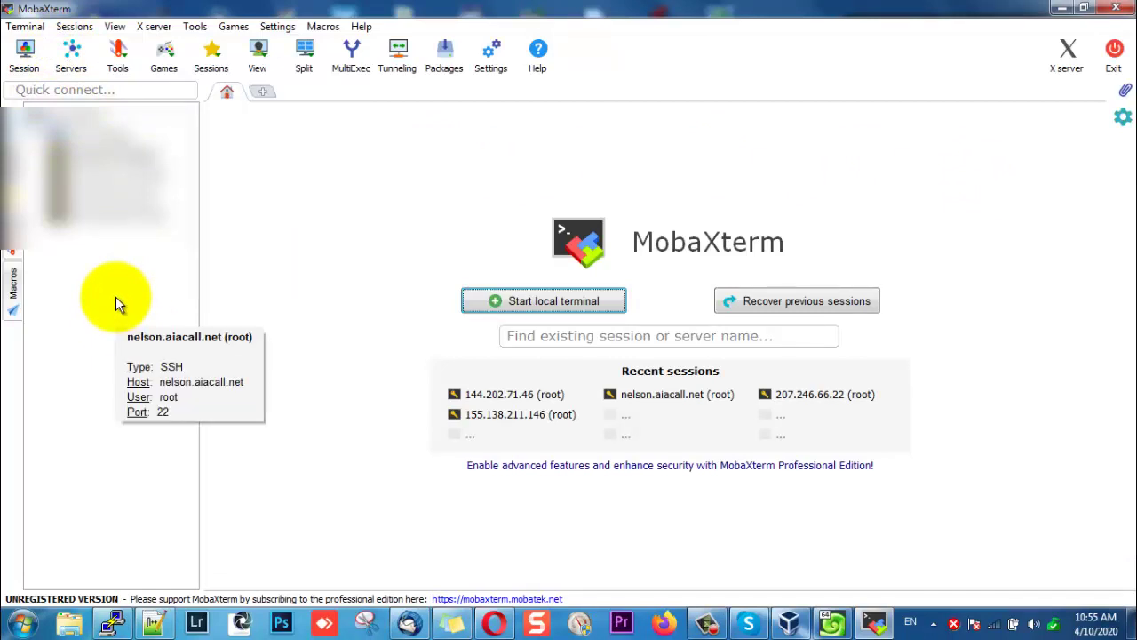
# Create an SSH session to 192.168.0.110 with username root and connect.
pyautogui.rightClick(90, 267)
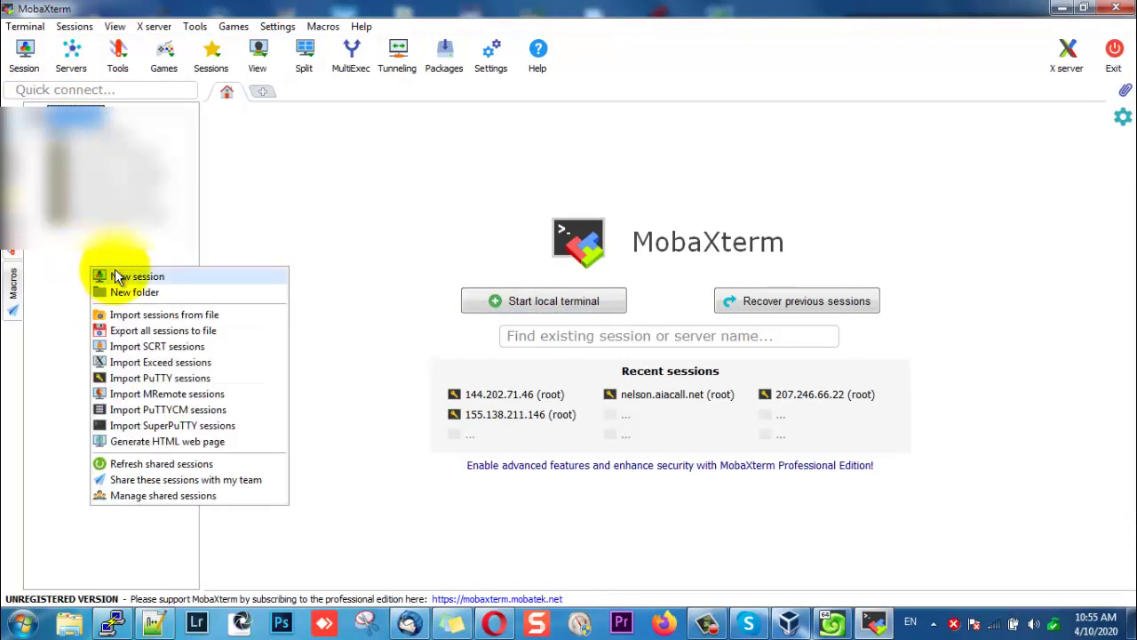
pyautogui.click(115, 277)
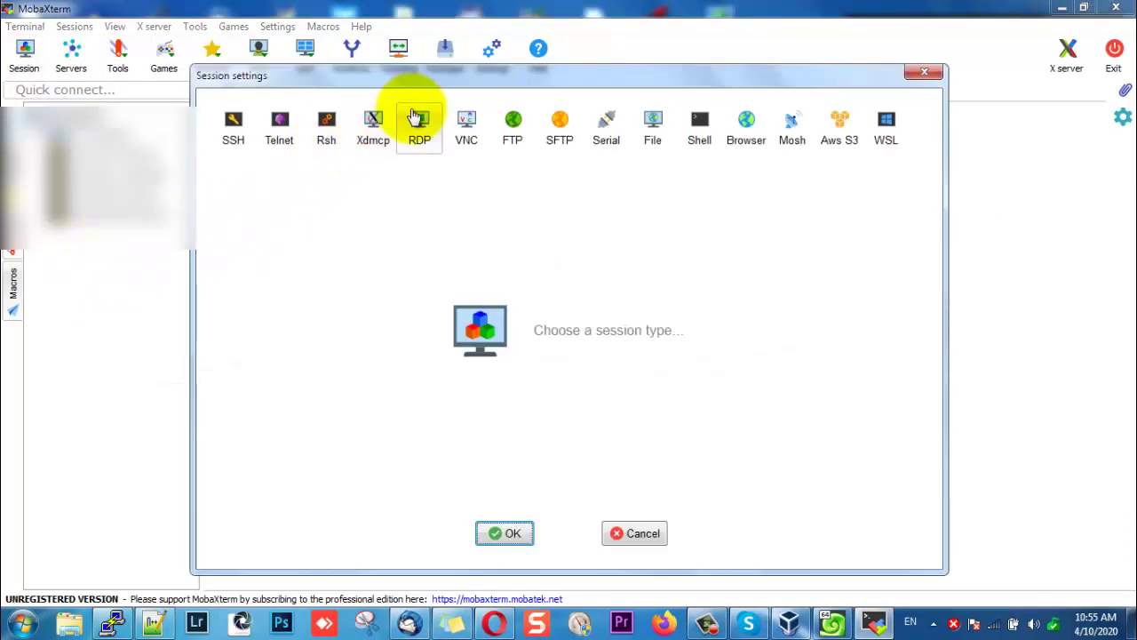
pyautogui.click(235, 138)
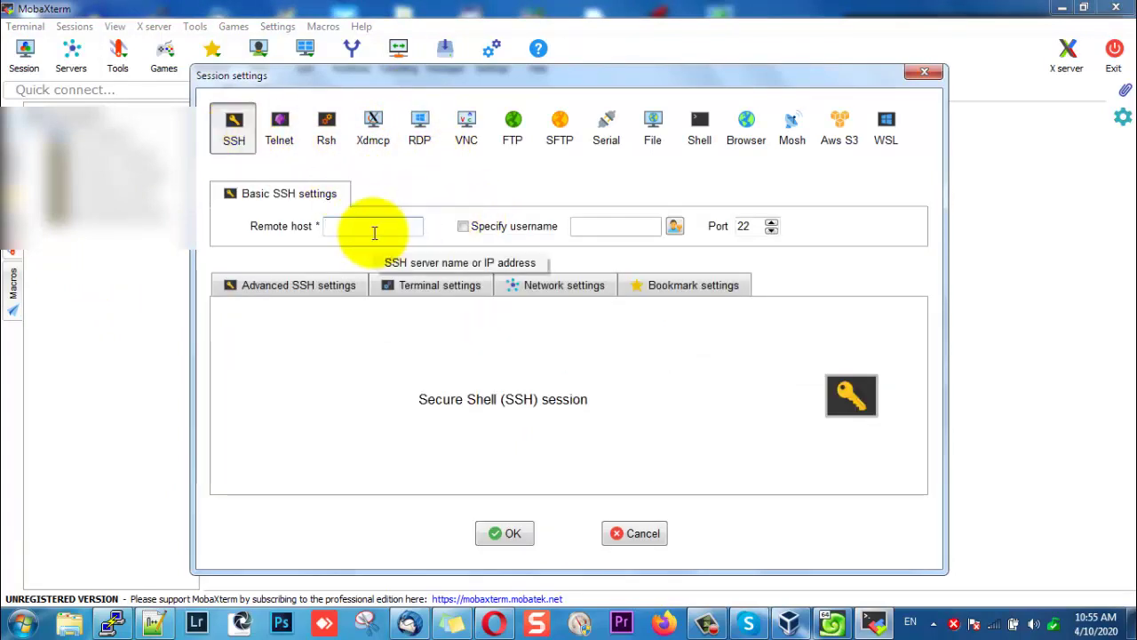
pyautogui.write('192.1')
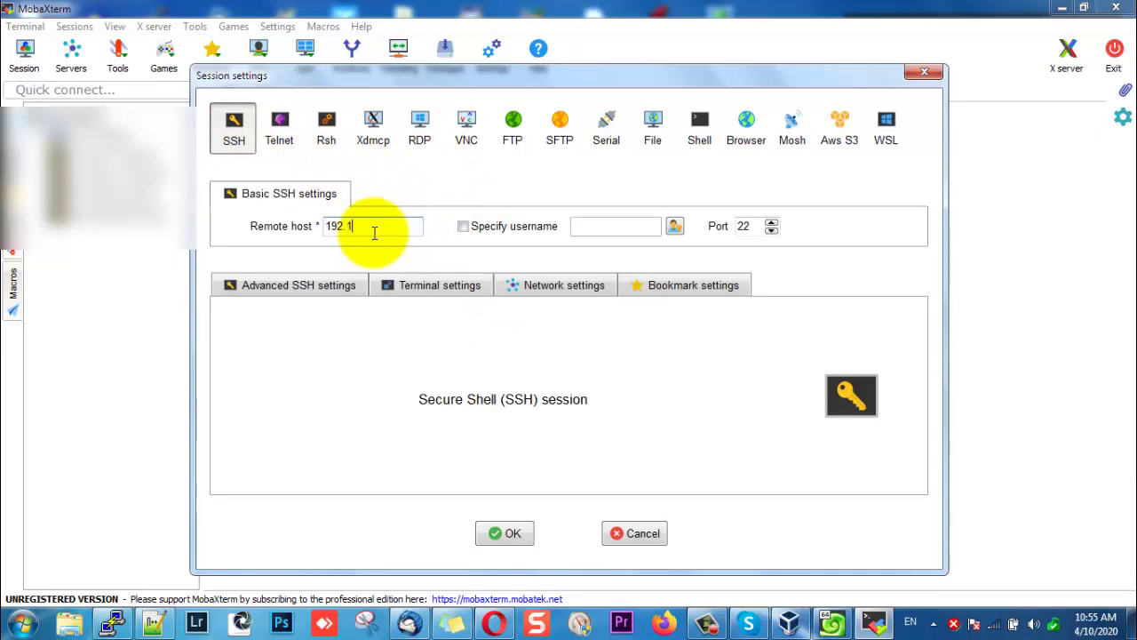
pyautogui.write('68.0.110')
pyautogui.press('Tab')
pyautogui.press('space')
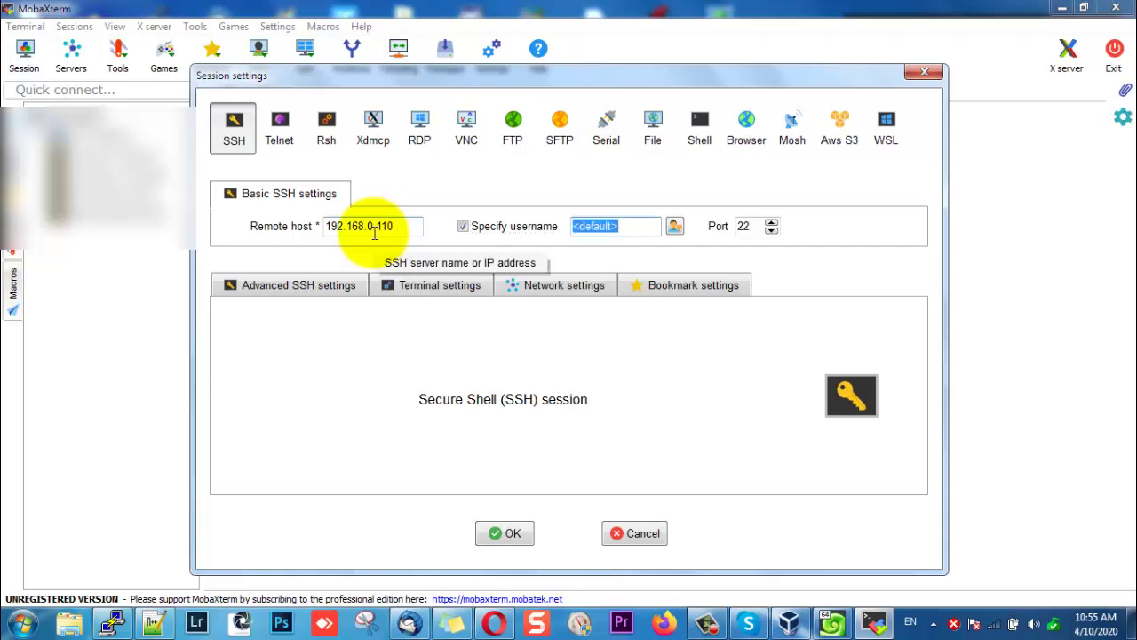
pyautogui.write('root')
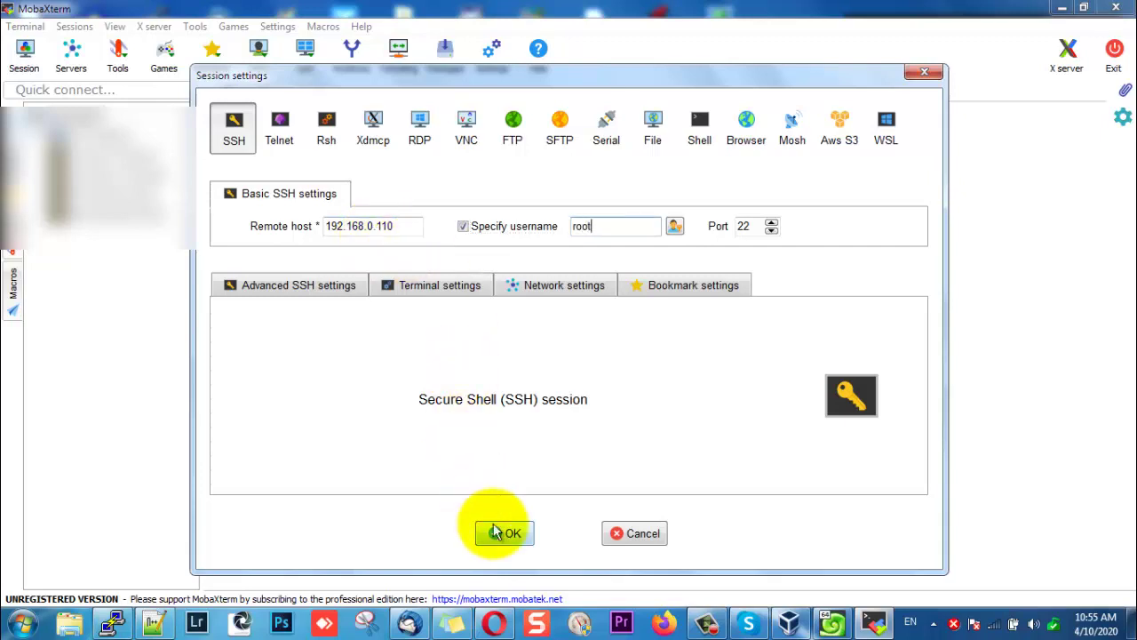
pyautogui.click(495, 534)
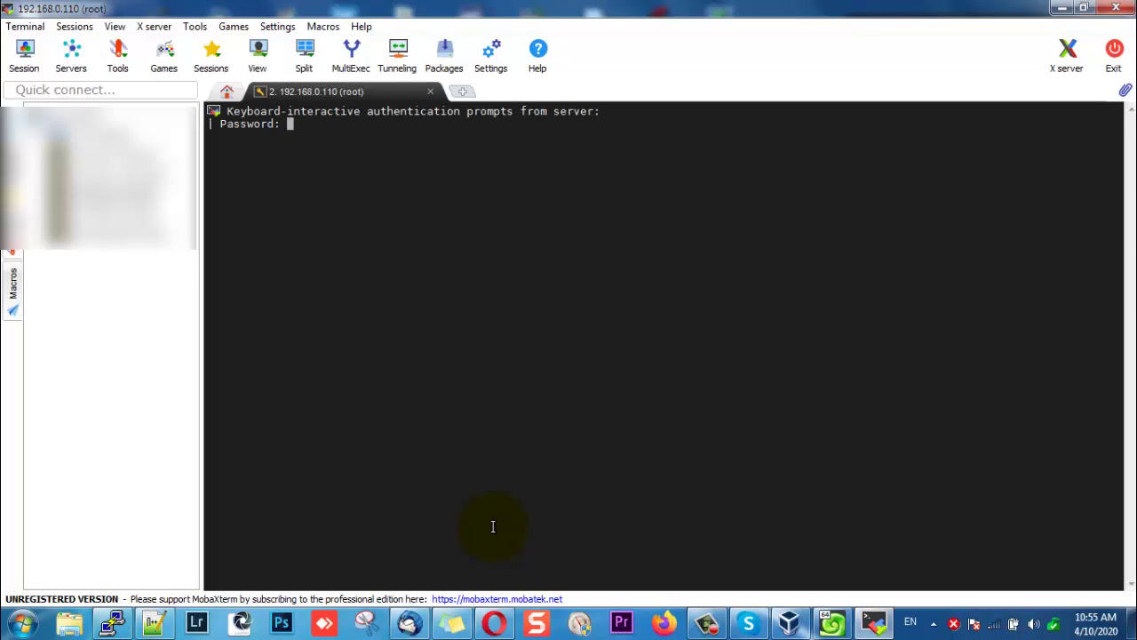
# Log in as root with the saved password and start the vicibox-install installer.
pyautogui.press('Return')
pyautogui.click(527, 321)
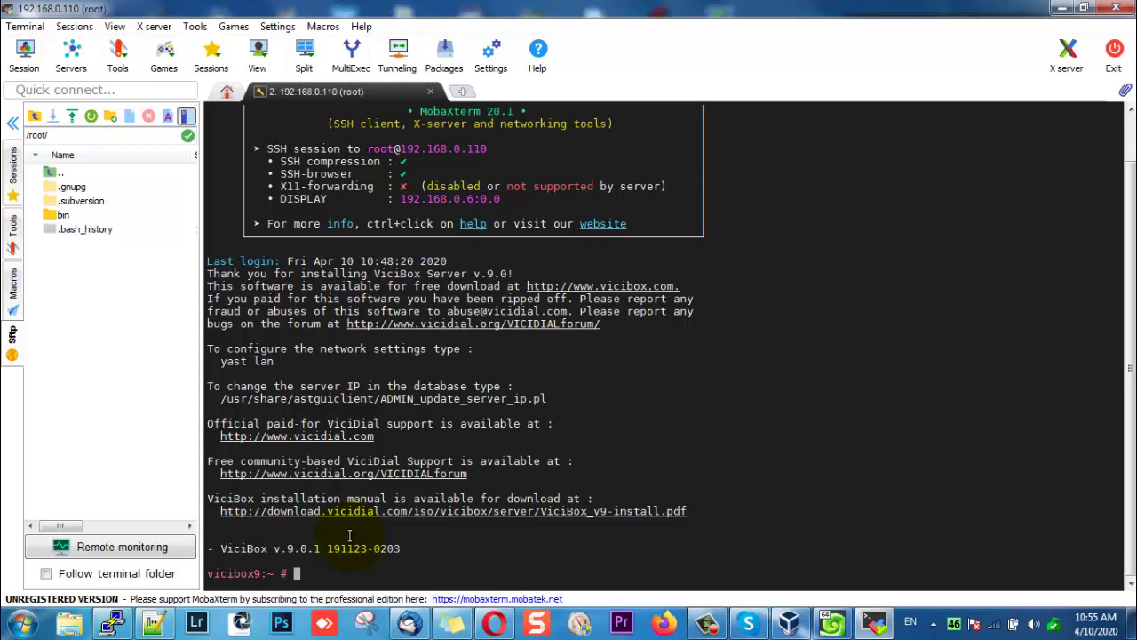
pyautogui.write('vicibox-install')
pyautogui.press('Return')
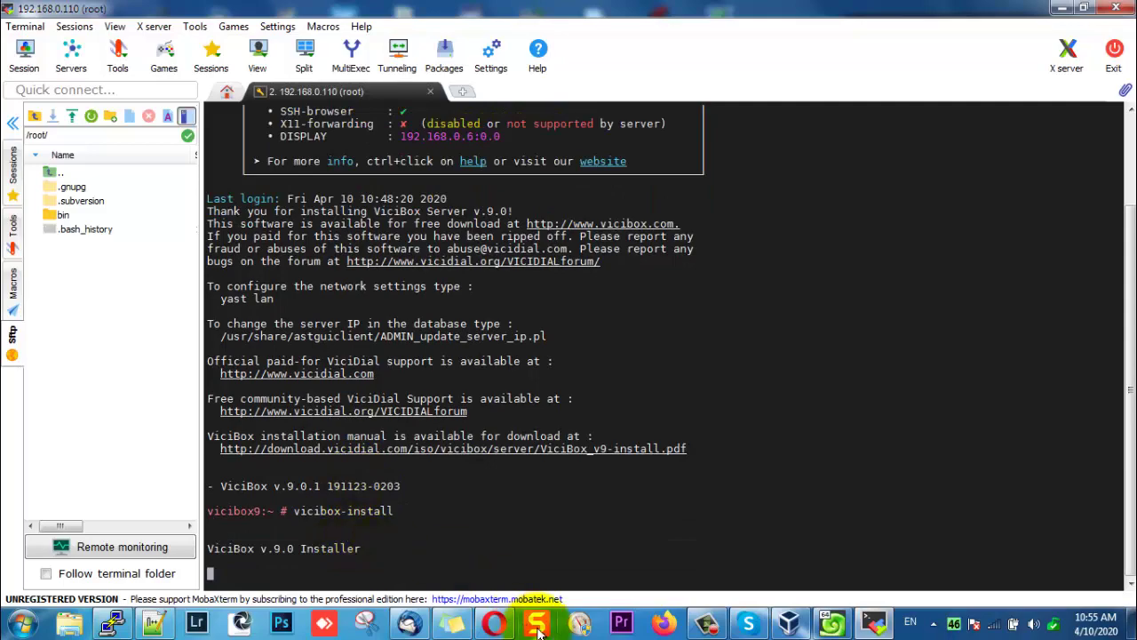
pyautogui.click(494, 622)
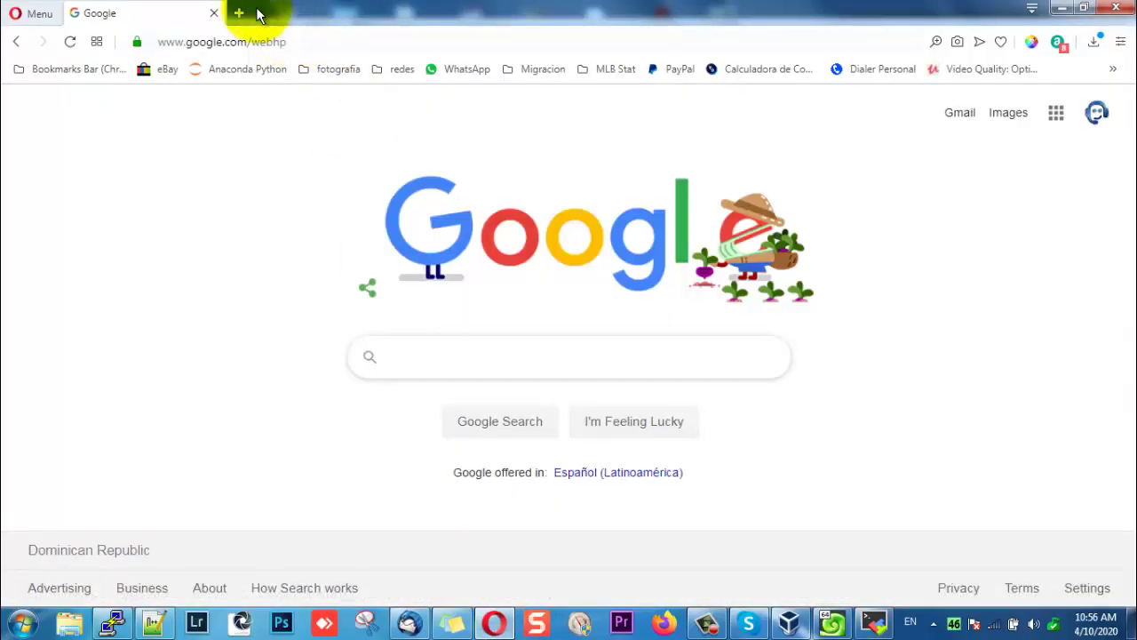
# Try loading 192.168.0.110 in a new Opera tab, then return to the installer.
pyautogui.click(241, 12)
pyautogui.write('192')
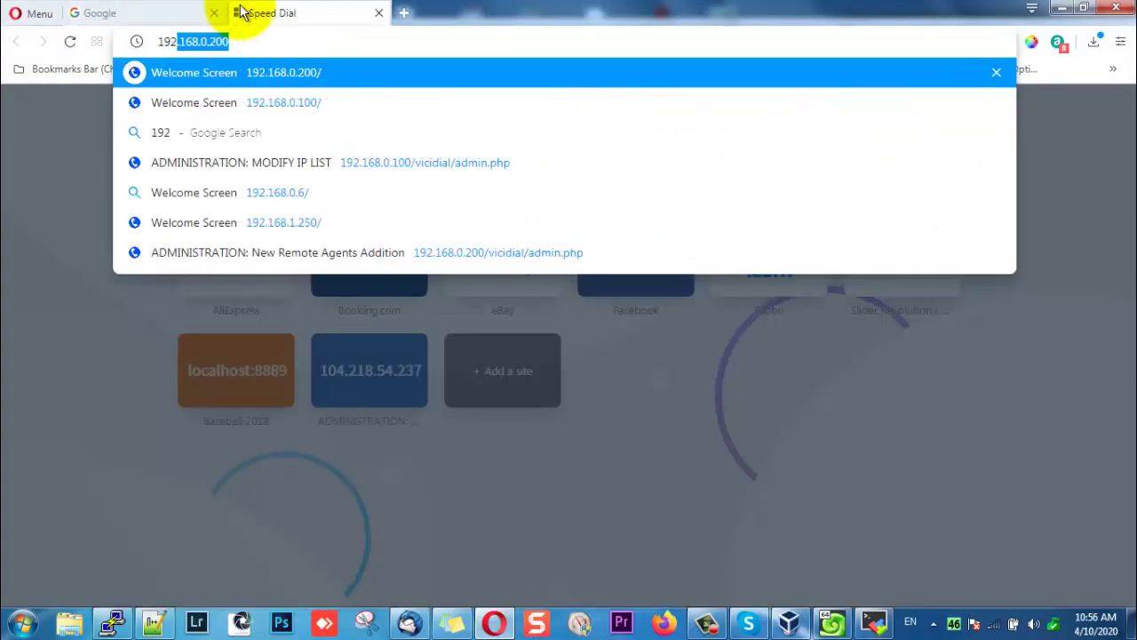
pyautogui.write('.168.0.11')
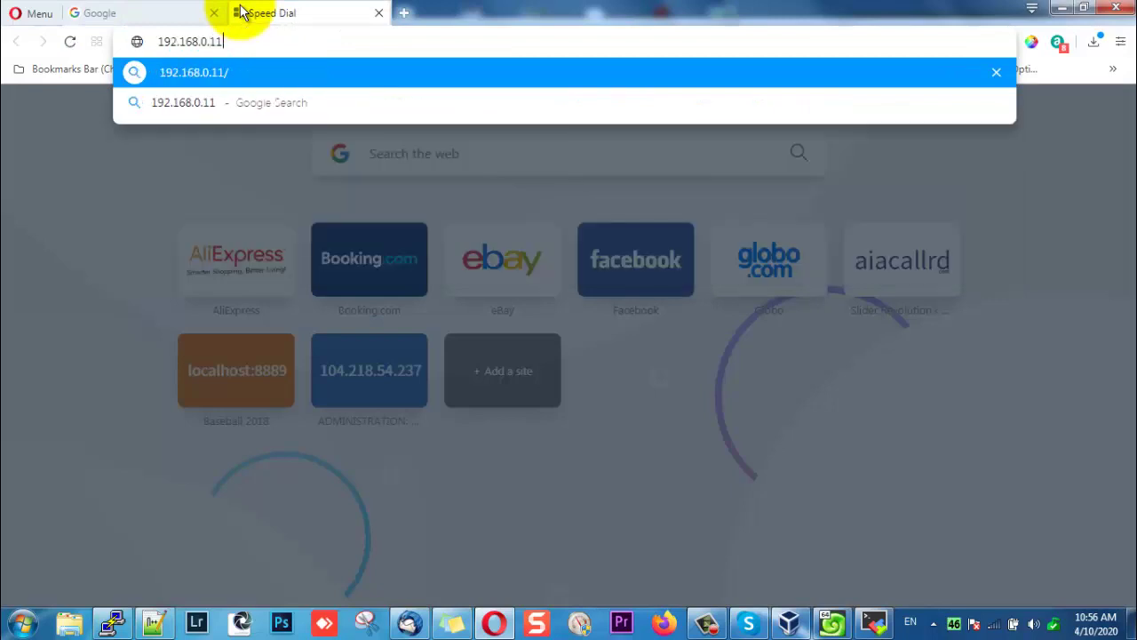
pyautogui.write('0')
pyautogui.press('Return')
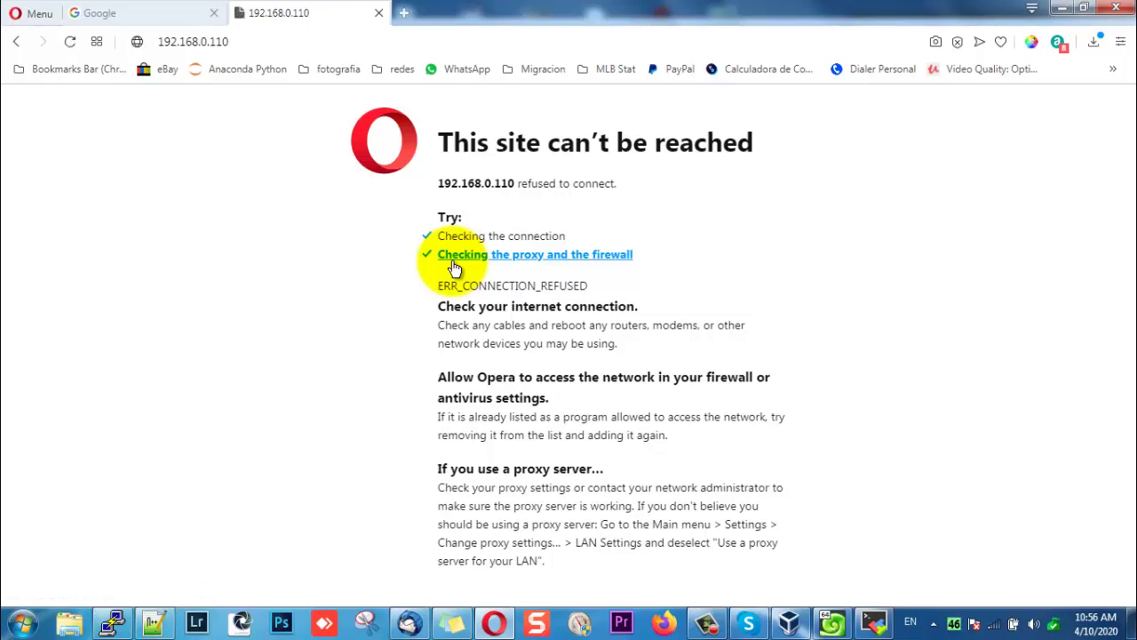
pyautogui.hotkey('alt', 'Tab')
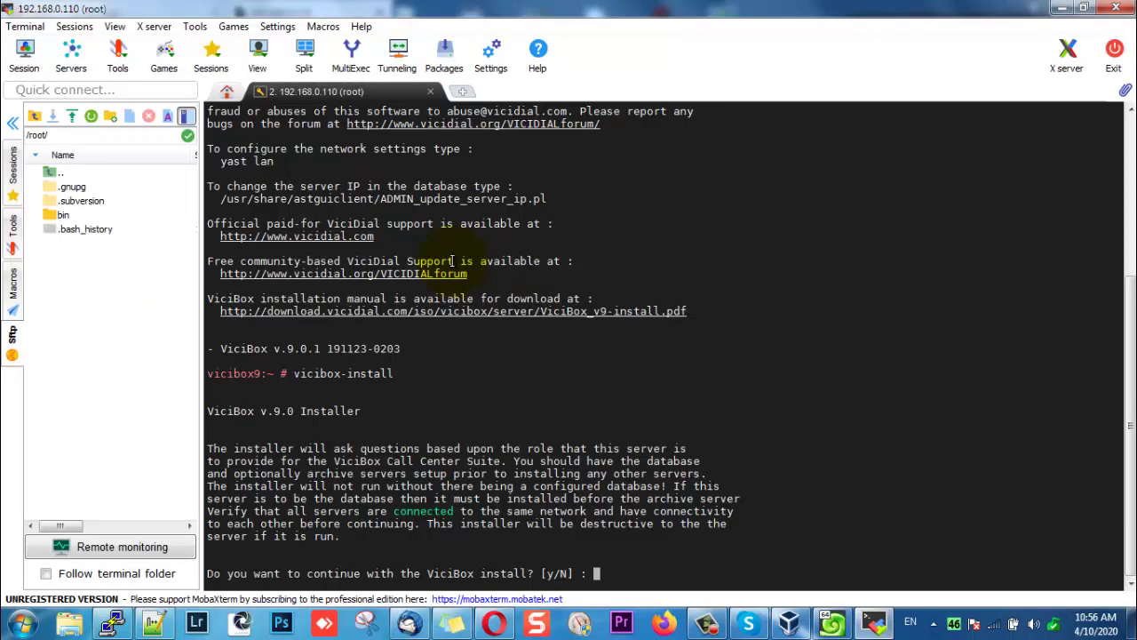
# Continue in expert mode on 192.168.0.110 as master database with default DB settings.
pyautogui.write('y')
pyautogui.press('Return')
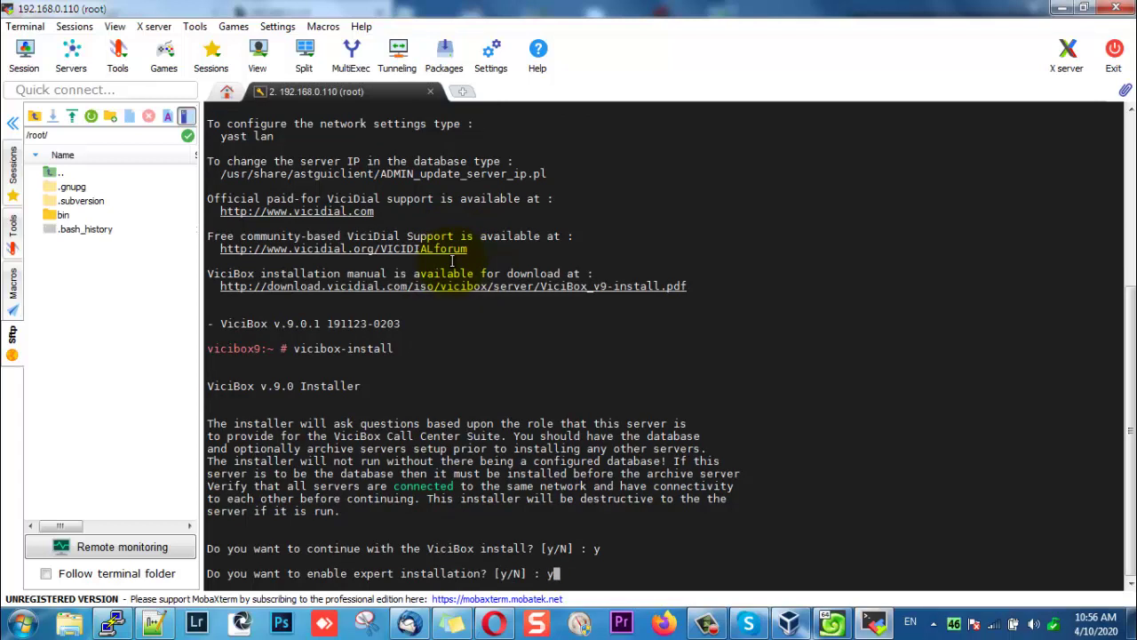
pyautogui.write('y')
pyautogui.press('Return')
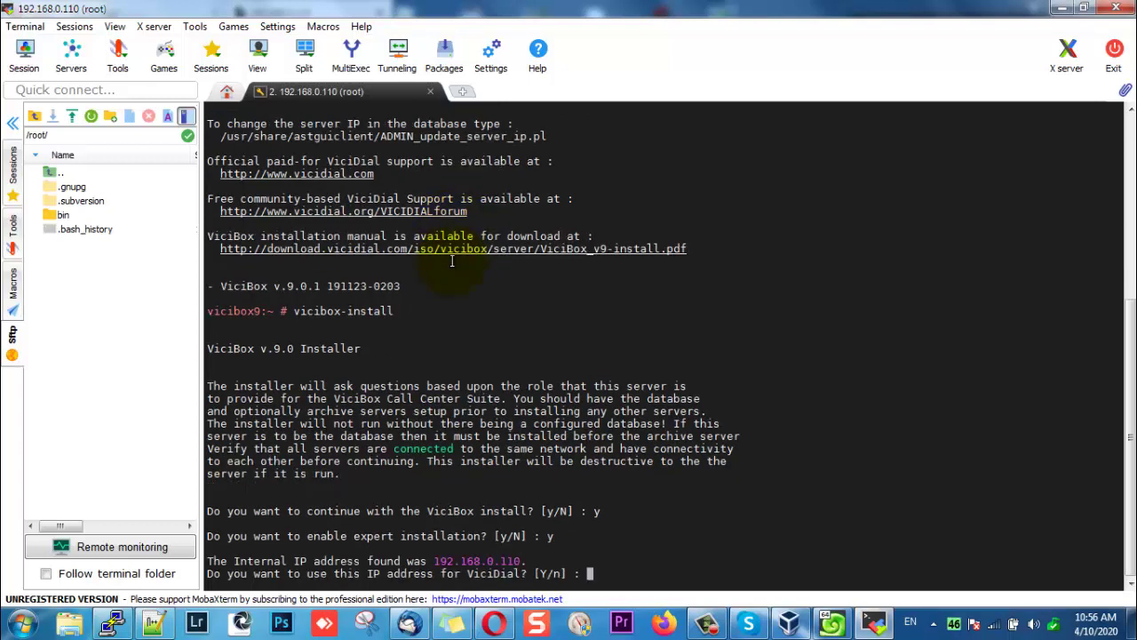
pyautogui.write('y')
pyautogui.press('Return')
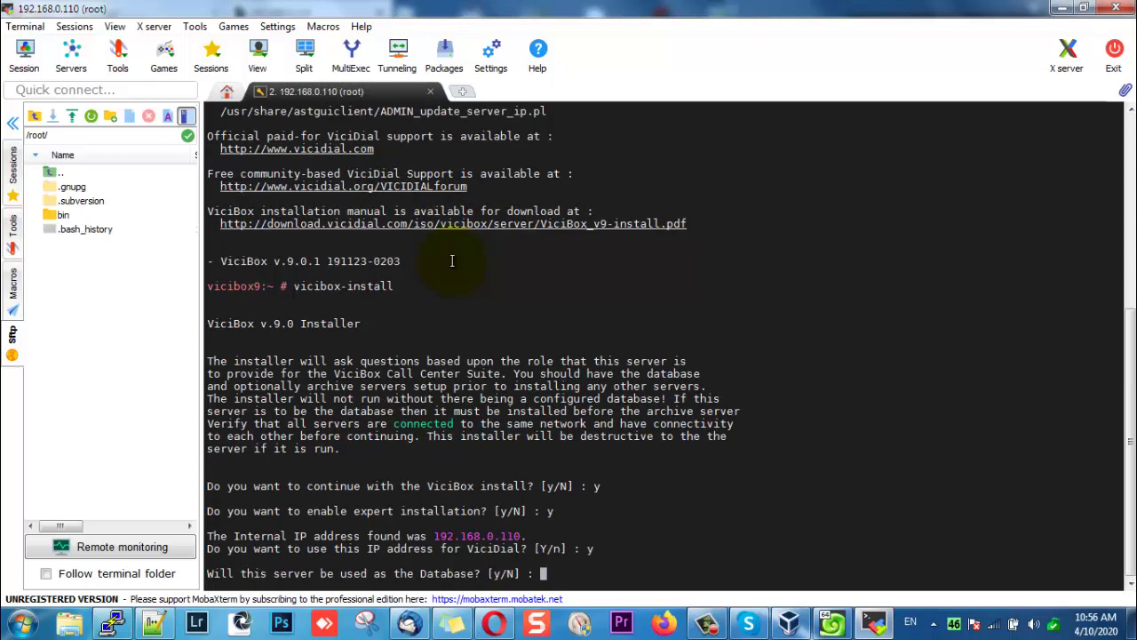
pyautogui.write('y')
pyautogui.press('Return')
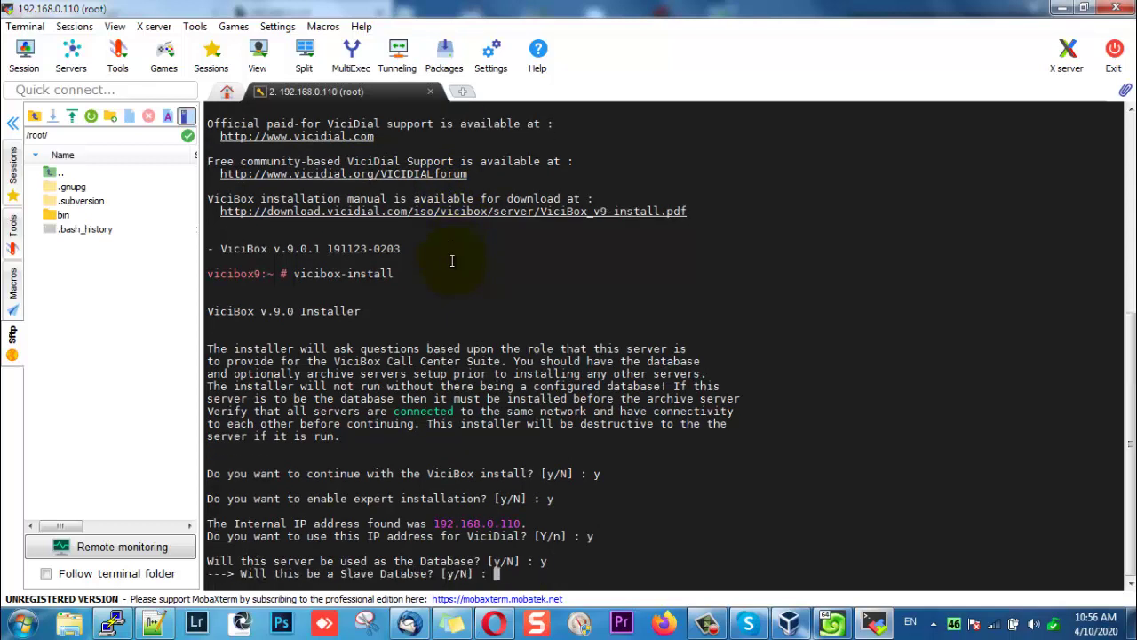
pyautogui.write('n')
pyautogui.press('Return')
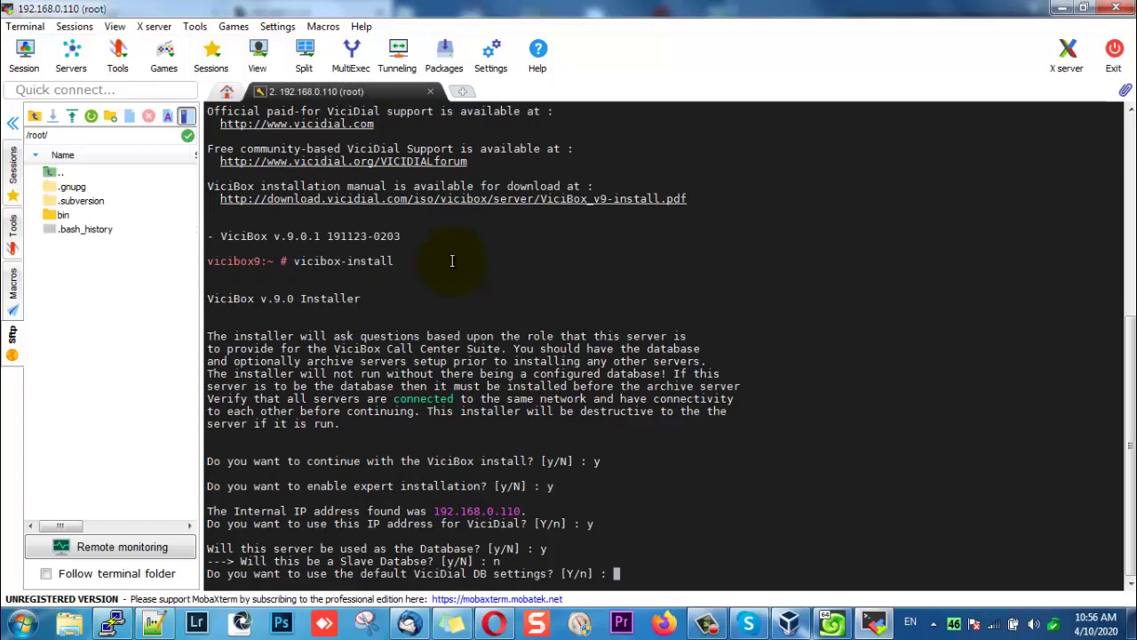
pyautogui.write('y')
pyautogui.press('Return')
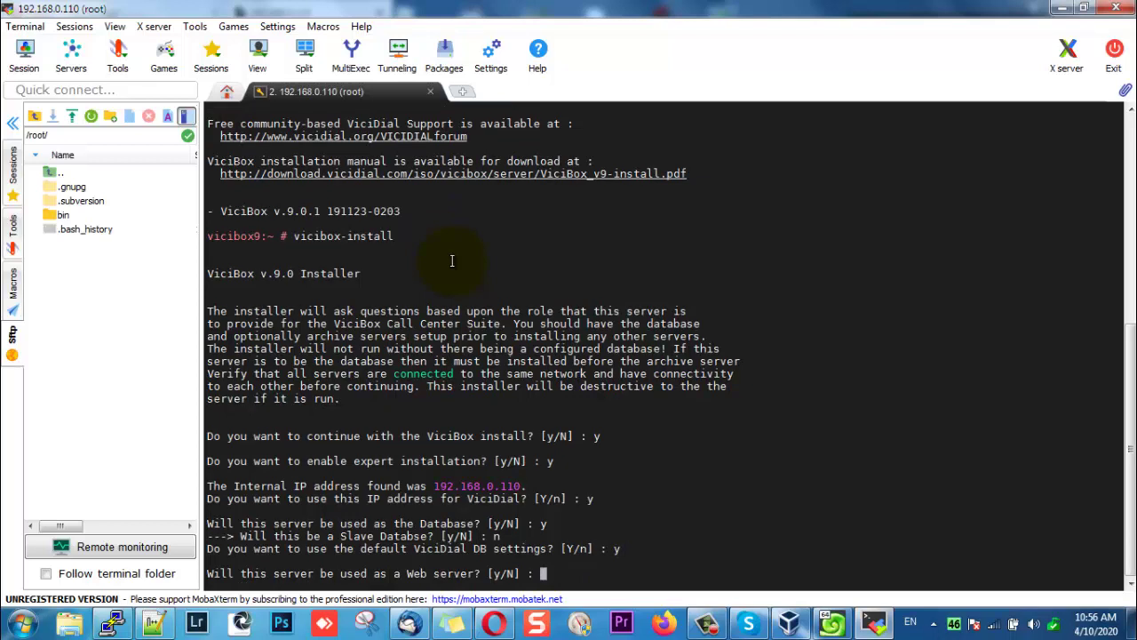
# Make it a web server with redirect page, no phpMyAdmin, plus telephony and archive server.
pyautogui.write('y')
pyautogui.press('Return')
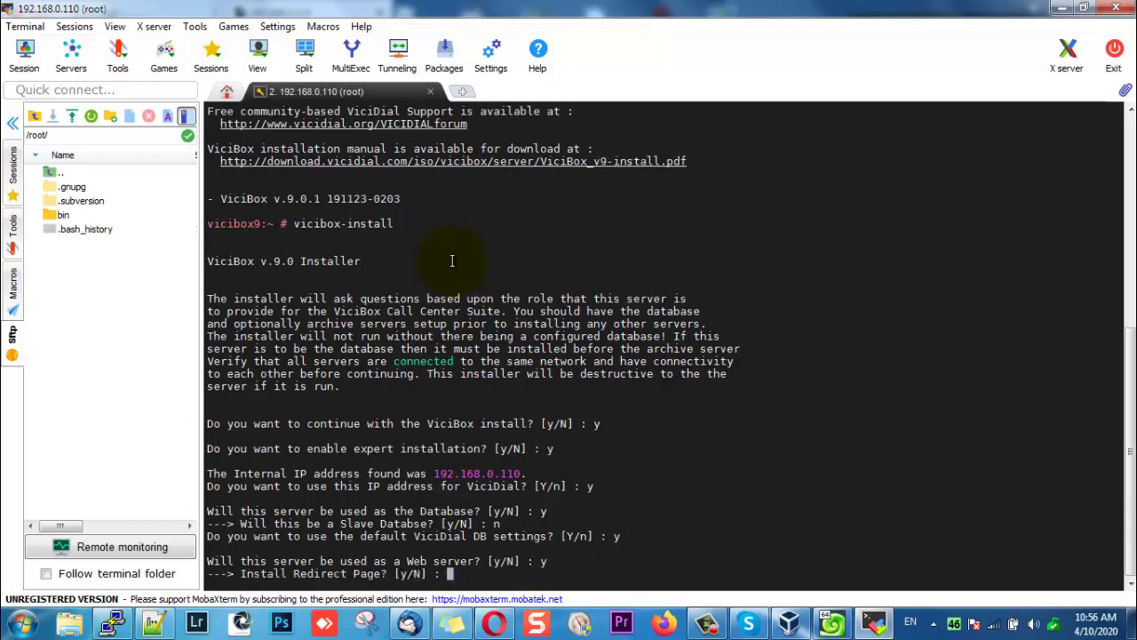
pyautogui.write('y')
pyautogui.press('Return')
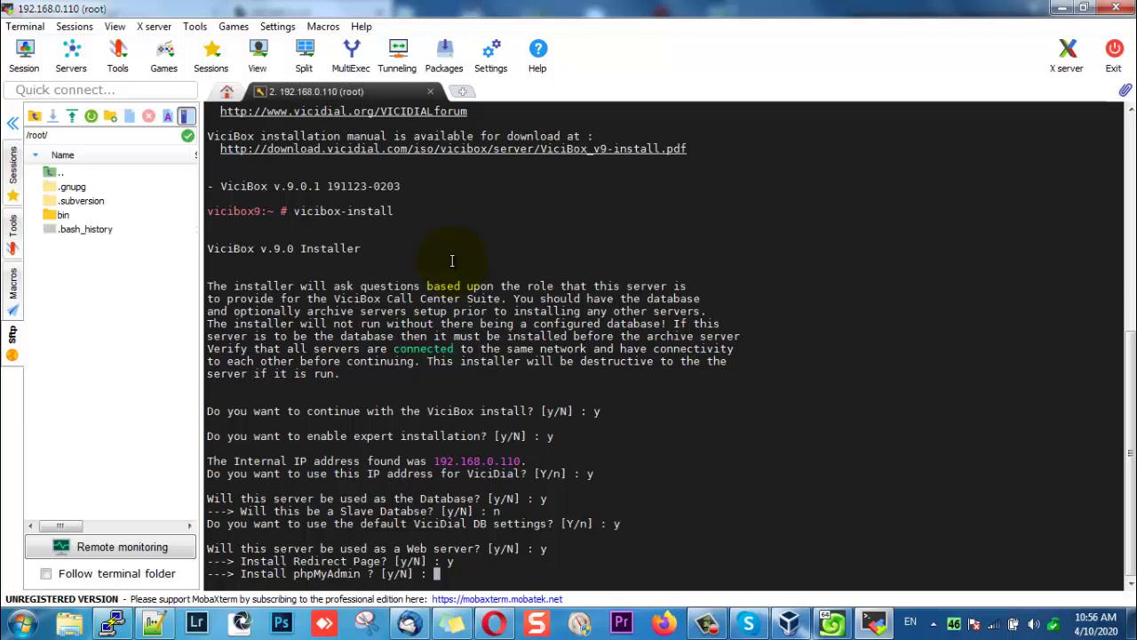
pyautogui.write('n')
pyautogui.press('Return')
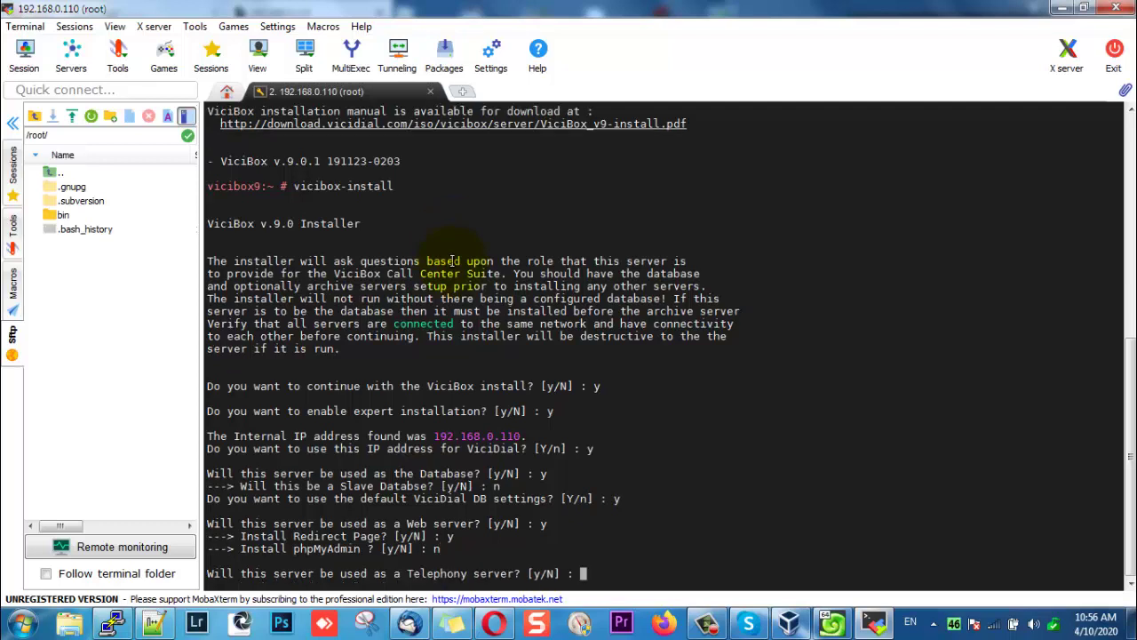
pyautogui.write('y')
pyautogui.press('Return')
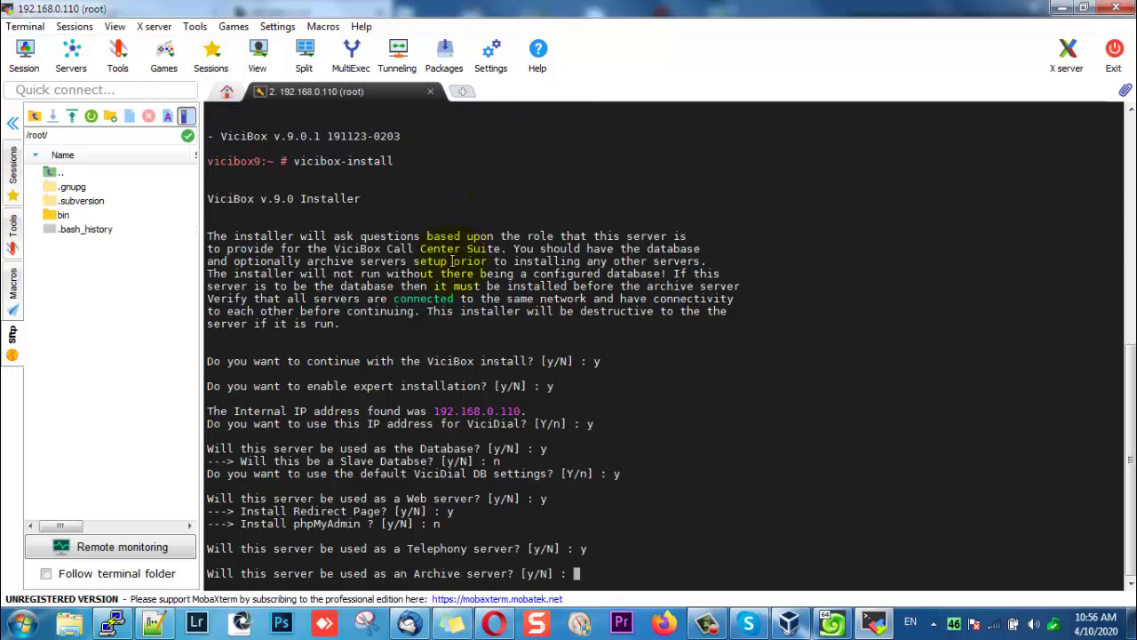
pyautogui.write('y')
pyautogui.press('Return')
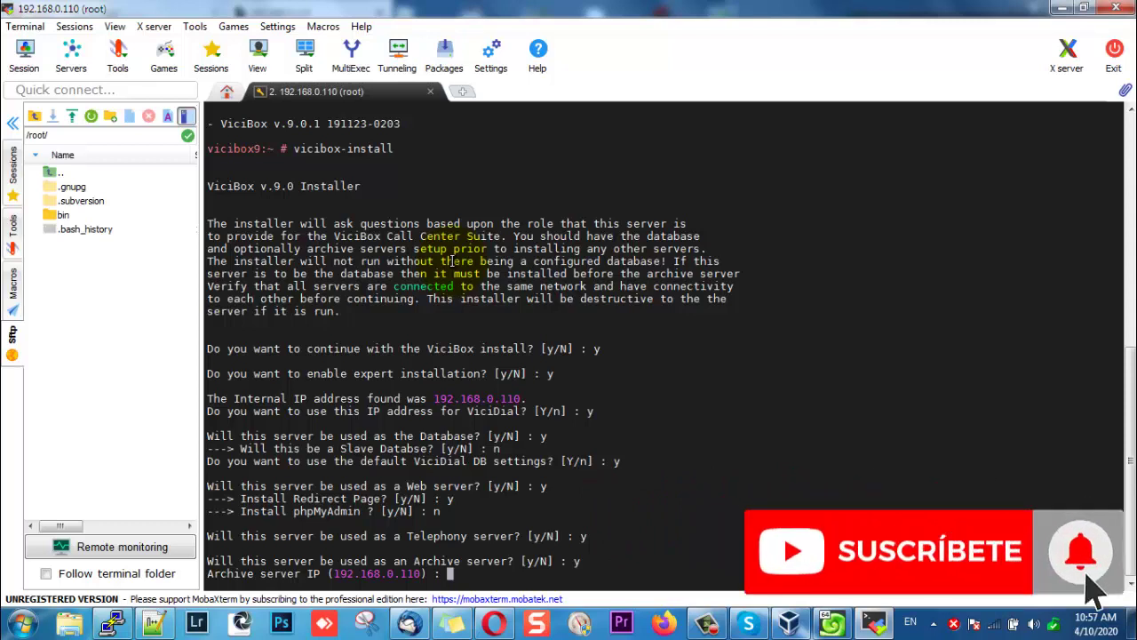
# Accept the default archive IP, FTP user, password, port, directory and URL.
pyautogui.press('Return')
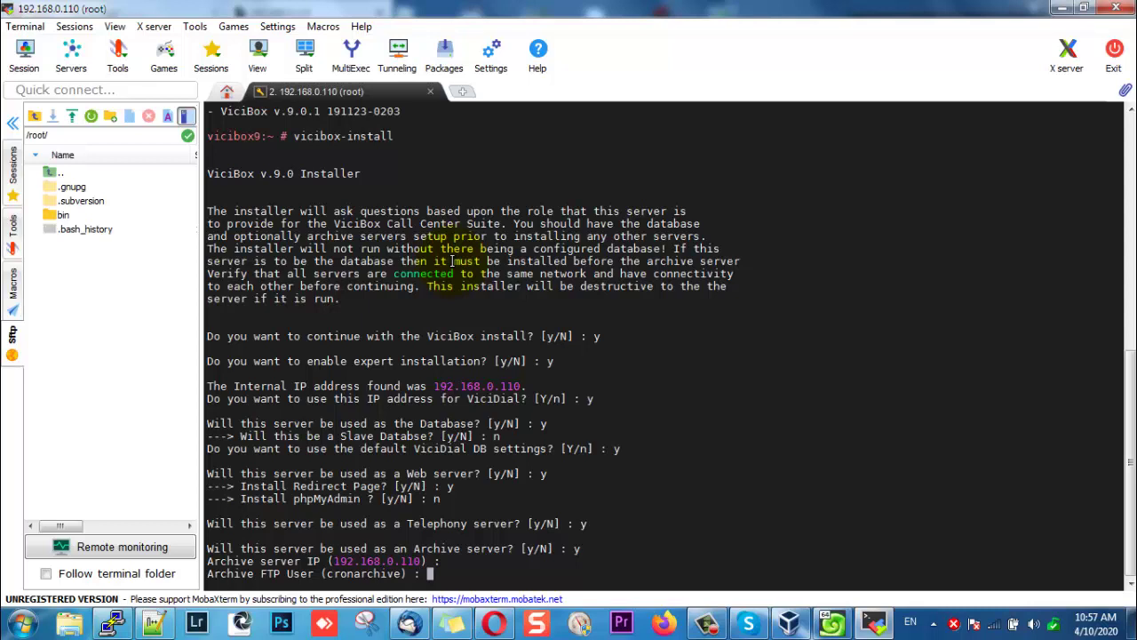
pyautogui.press('Return')
pyautogui.press('Return')
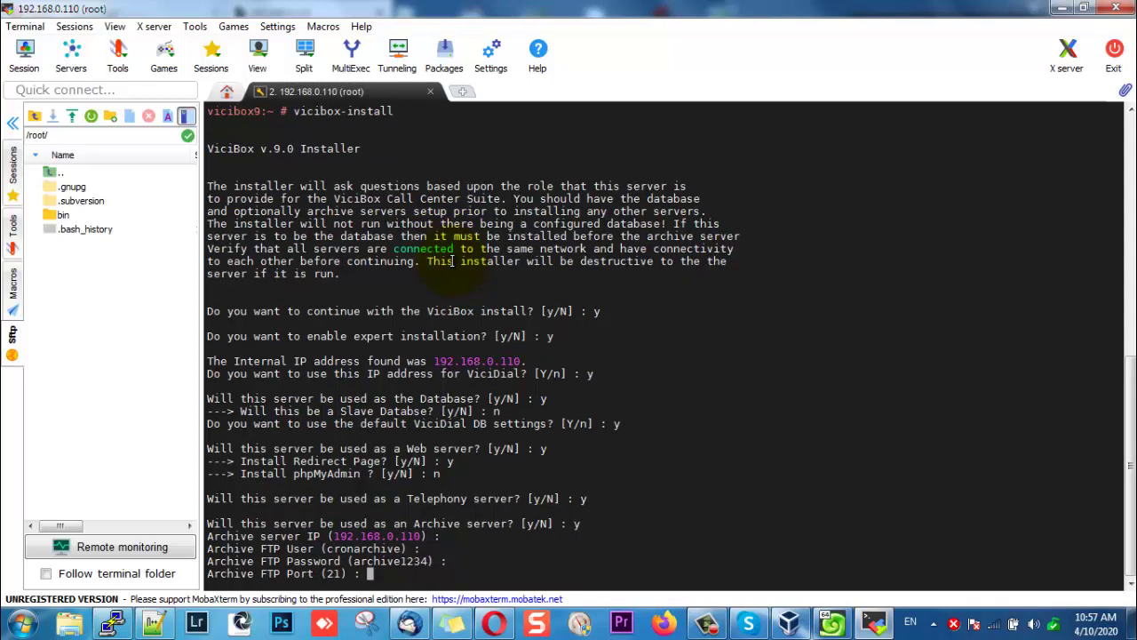
pyautogui.press('Return')
pyautogui.press('Return')
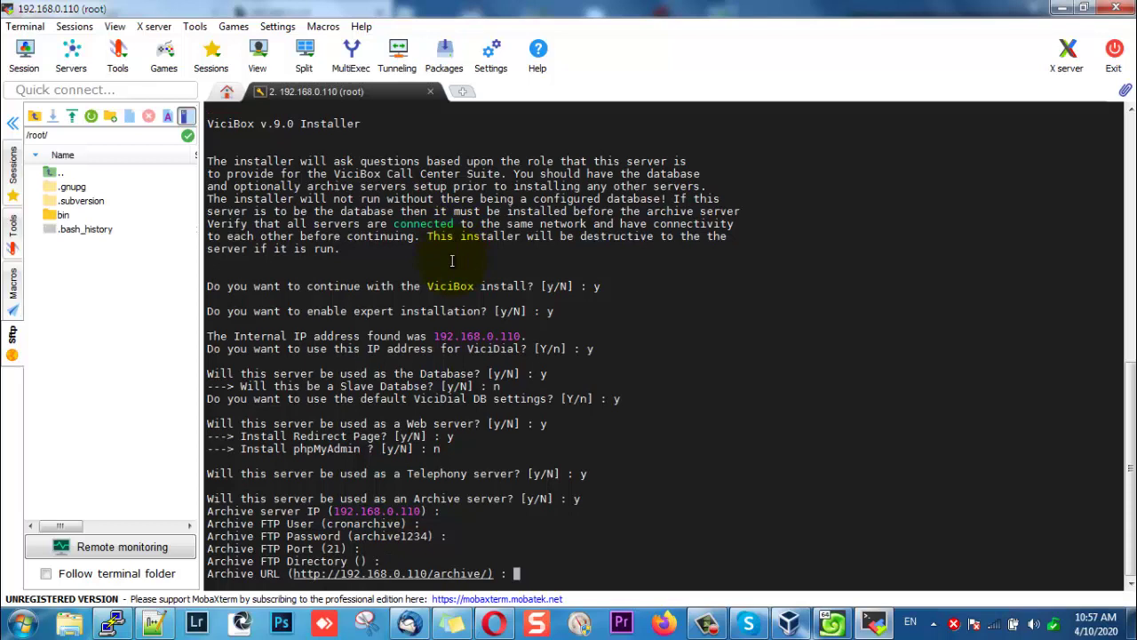
pyautogui.press('Return')
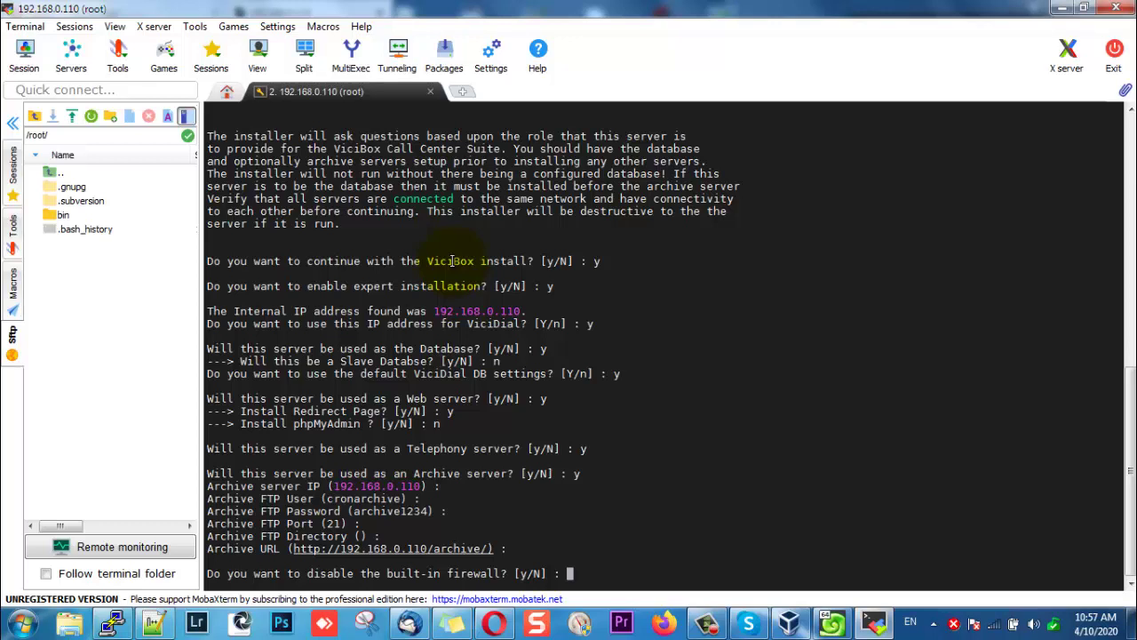
# Answer y to disable the built-in firewall and y to continue the installation.
pyautogui.write('y')
pyautogui.press('Return')
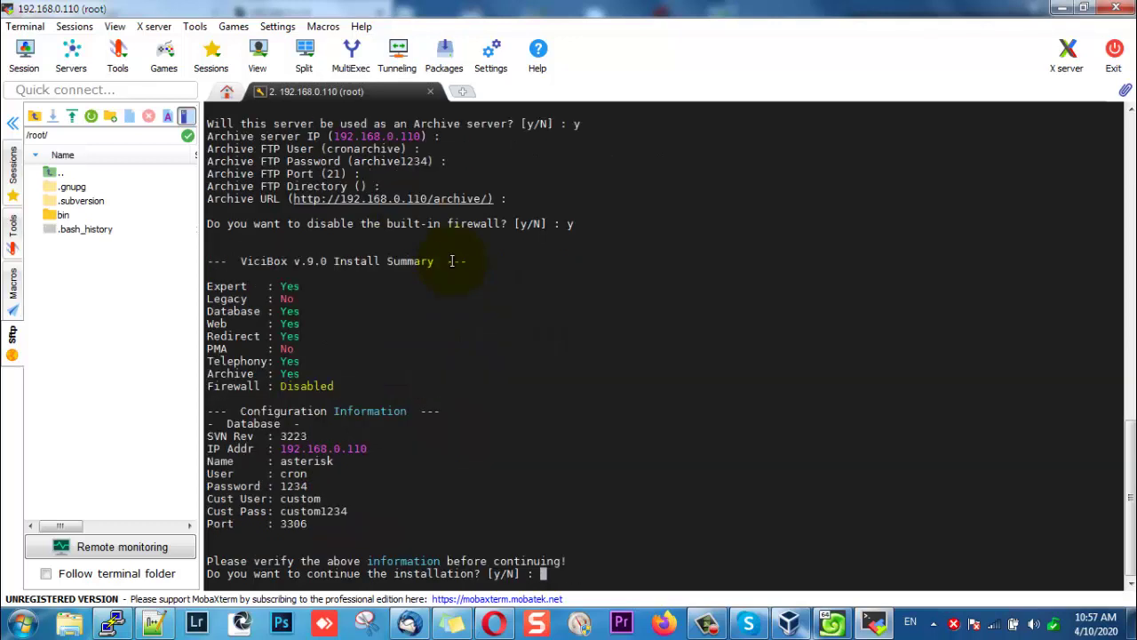
pyautogui.write('y')
pyautogui.press('Return')
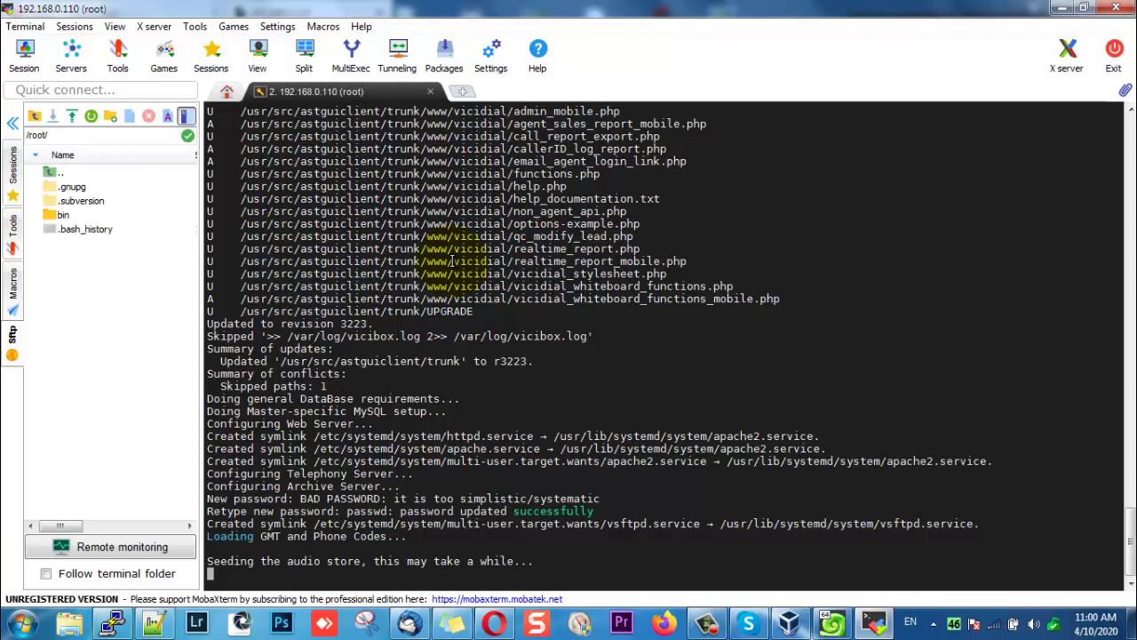
# Run the reboot command on the ViciBox server from the terminal.
pyautogui.click(214, 573)
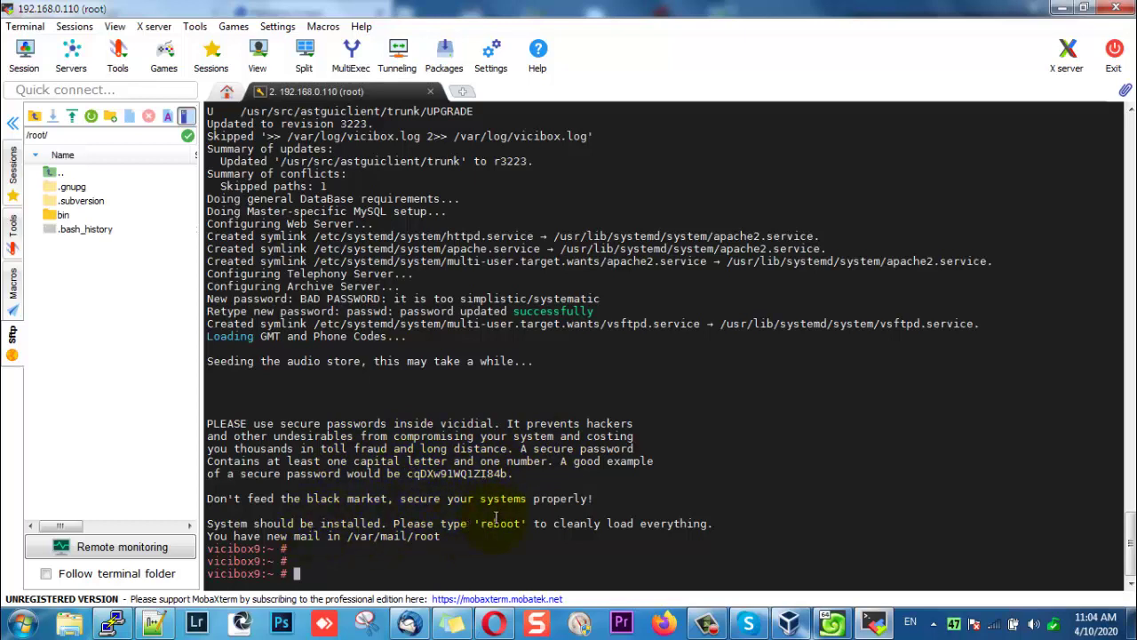
pyautogui.moveTo(480, 524); pyautogui.dragTo(525, 524)
pyautogui.click(538, 484)
pyautogui.write('reboot')
pyautogui.press('Return')
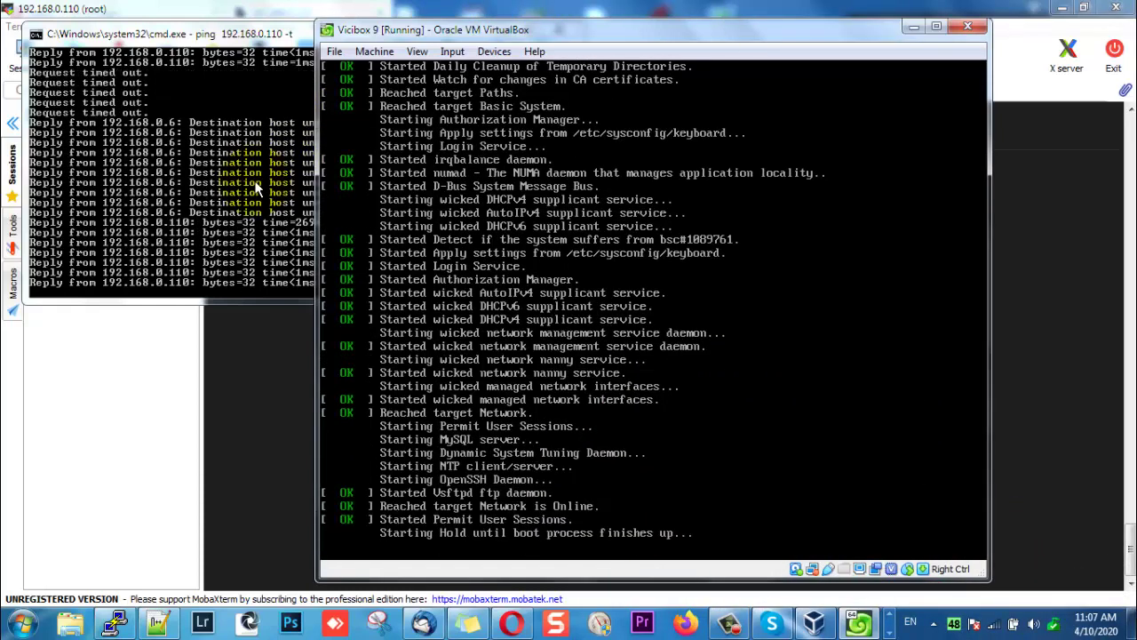
# Check the ping window, then bring the timed-out MobaXterm session forward.
pyautogui.click(257, 187)
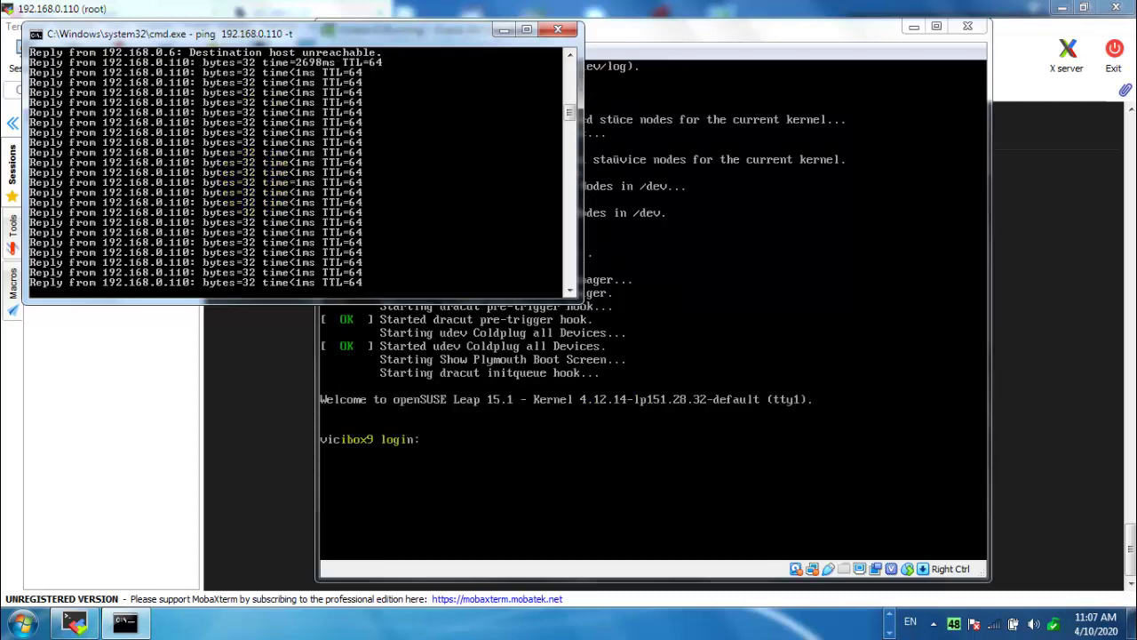
pyautogui.click(254, 499)
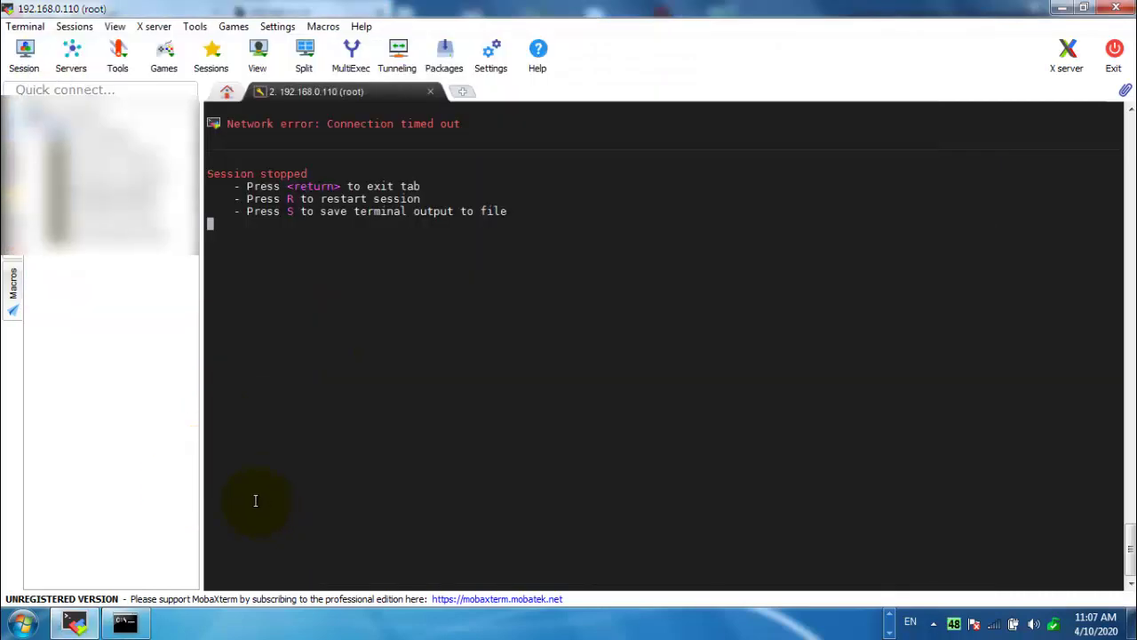
# Restart the SSH session, attach with asterisk -r, then switch to Opera.
pyautogui.press('r')
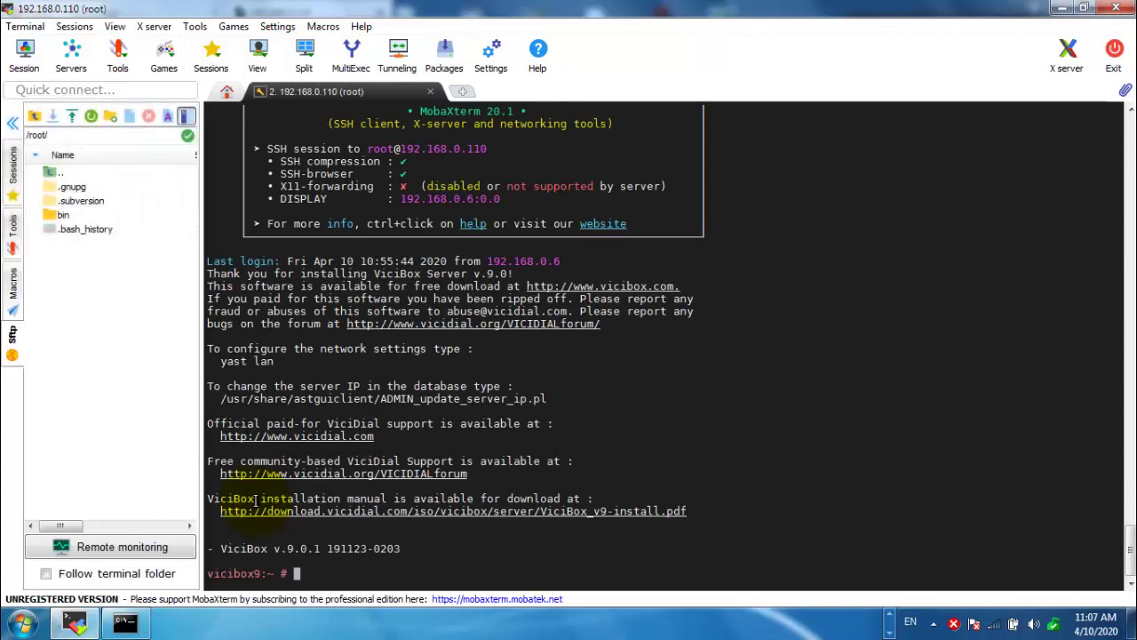
pyautogui.write('asterisk -r')
pyautogui.press('Return')
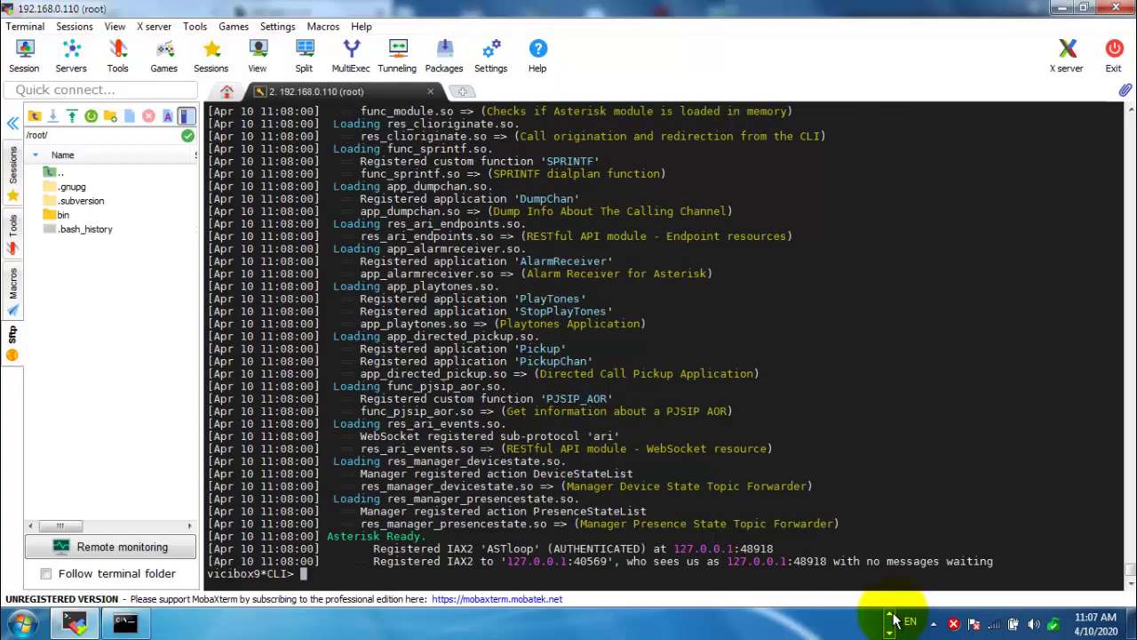
pyautogui.click(890, 614)
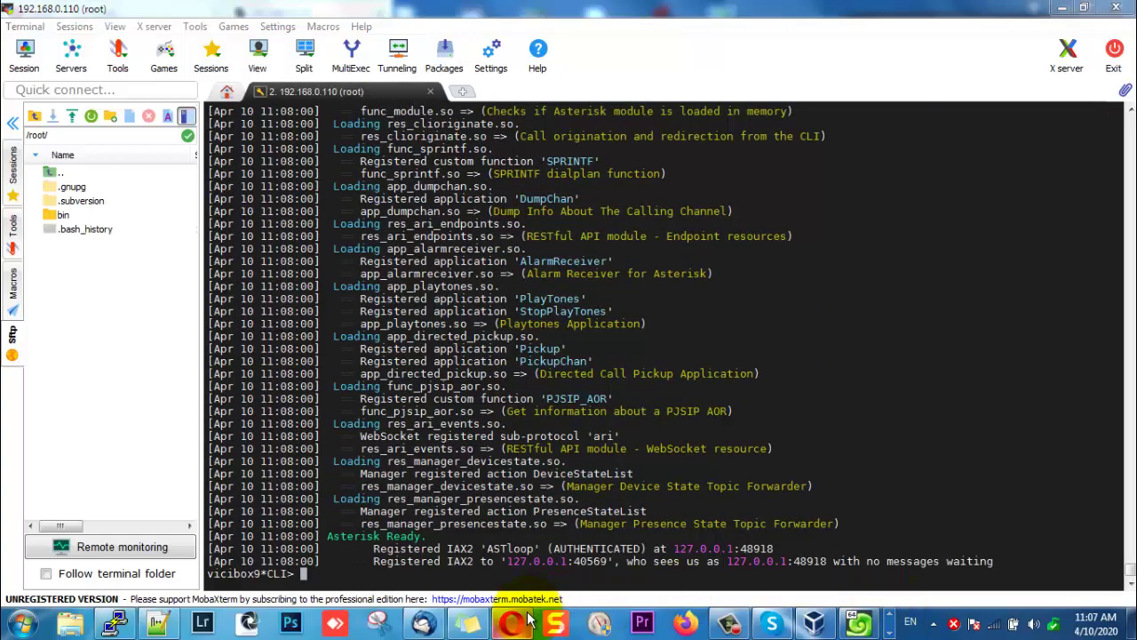
pyautogui.click(524, 620)
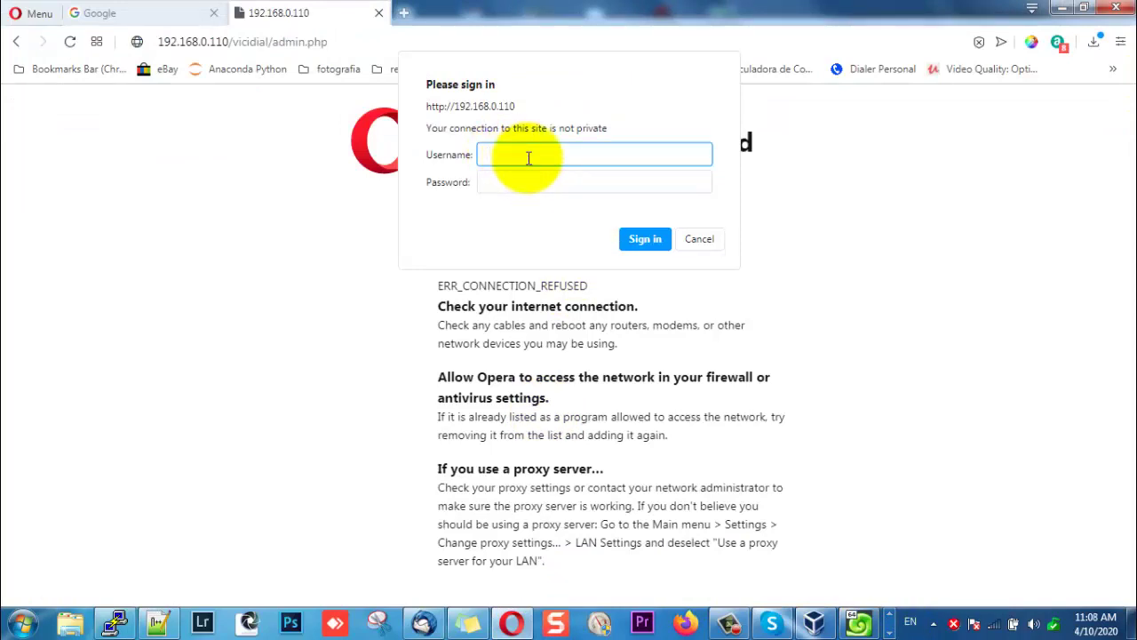
# Sign in to ViciDial admin with the default credentials and continue to Initial Setup.
pyautogui.write('6666')
pyautogui.press('Tab')
pyautogui.write('123')
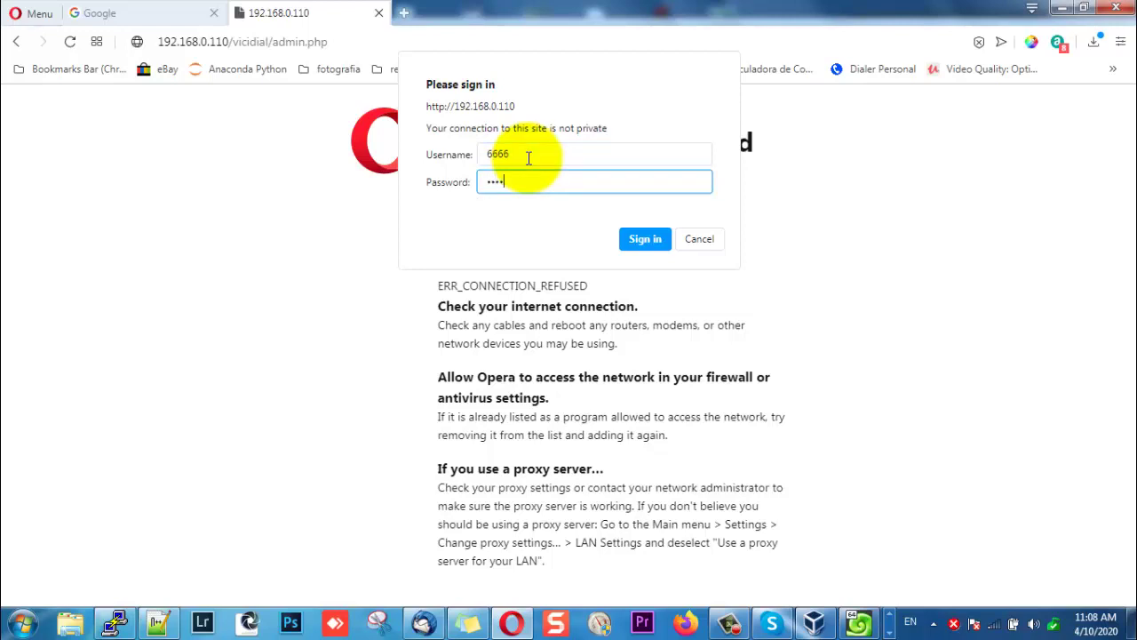
pyautogui.press('Return')
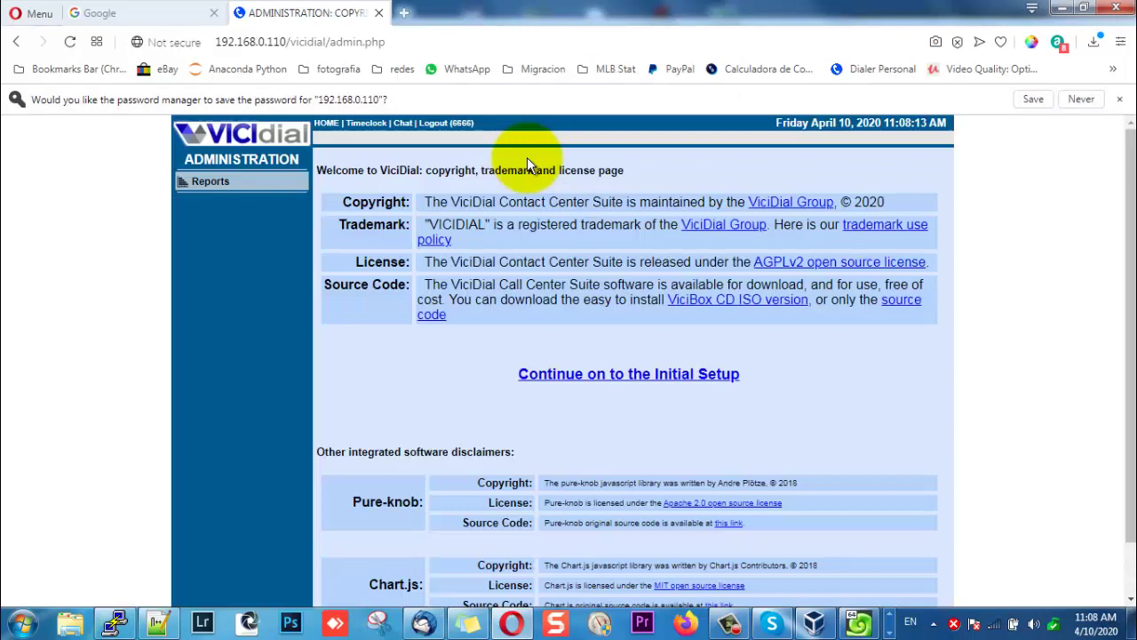
pyautogui.moveTo(1127, 355); pyautogui.dragTo(1127, 283)
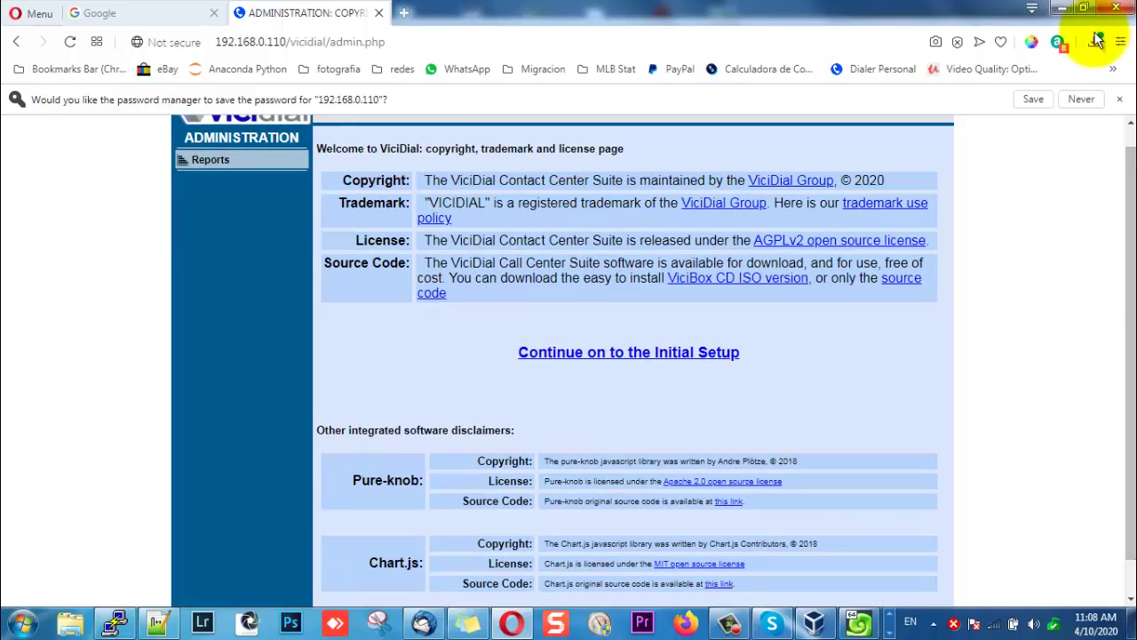
pyautogui.click(1083, 99)
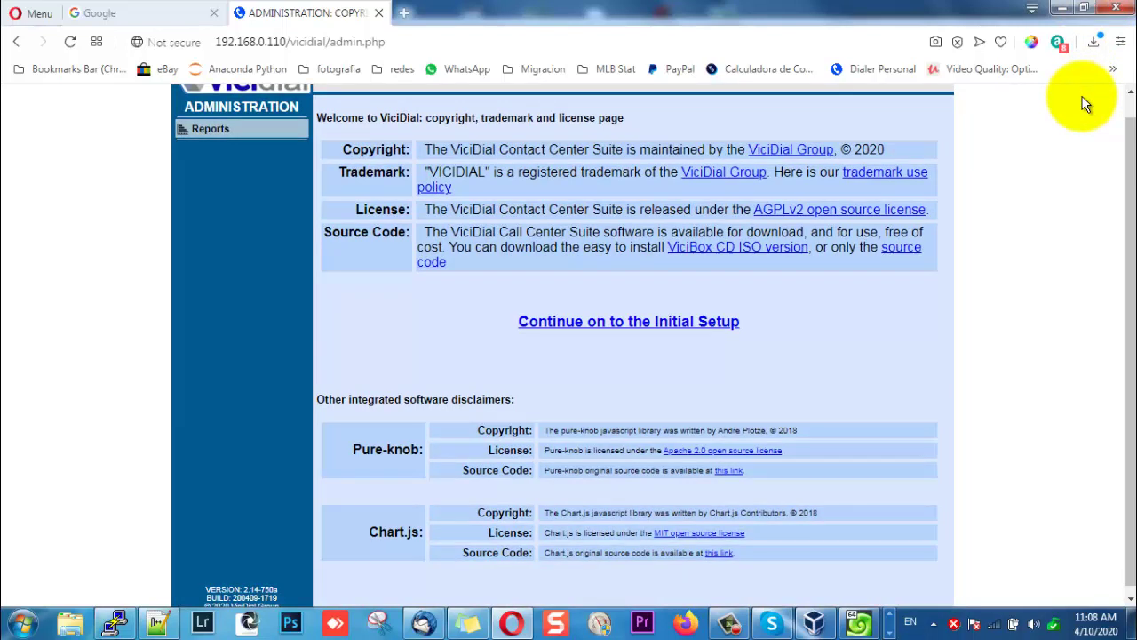
pyautogui.click(702, 325)
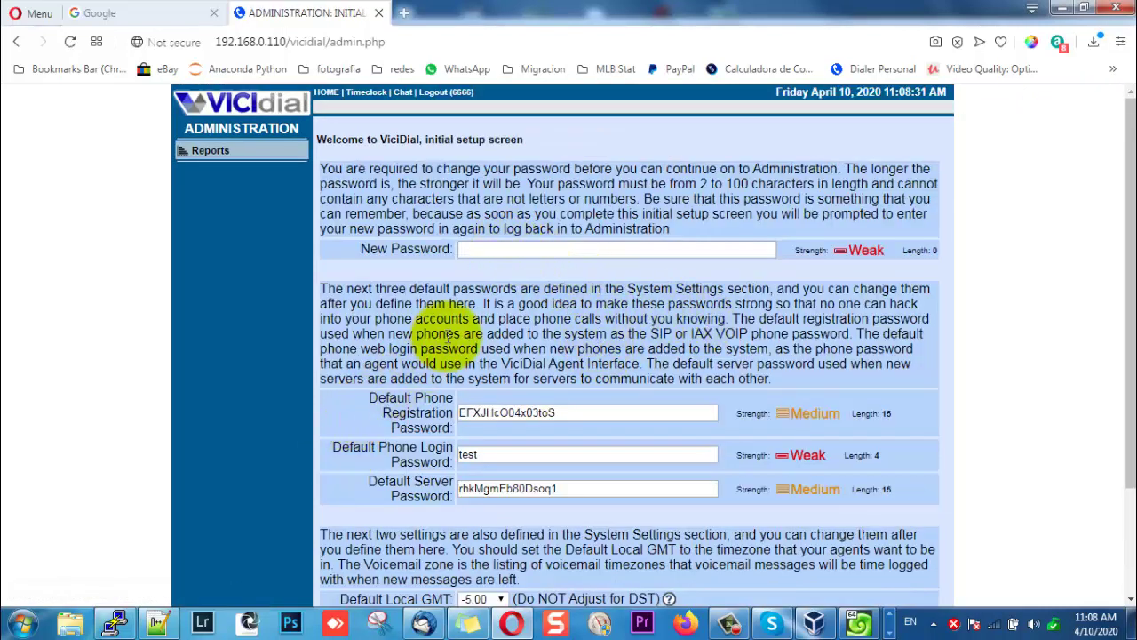
# Enter a new admin password in the New Password field and submit the setup.
pyautogui.click(495, 248)
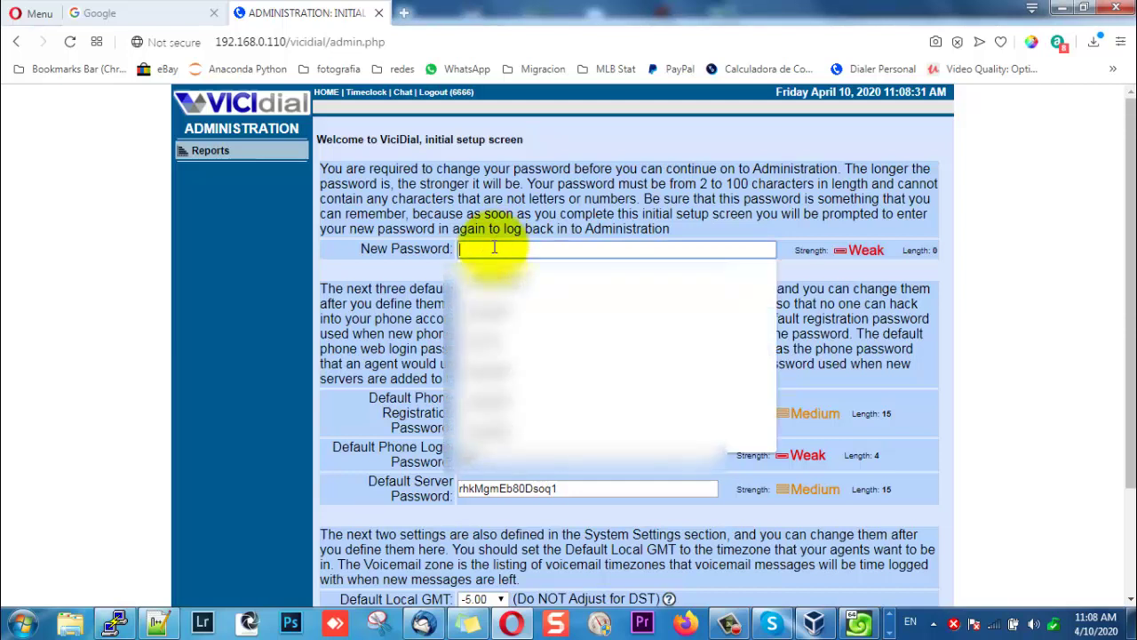
pyautogui.write('admin123')
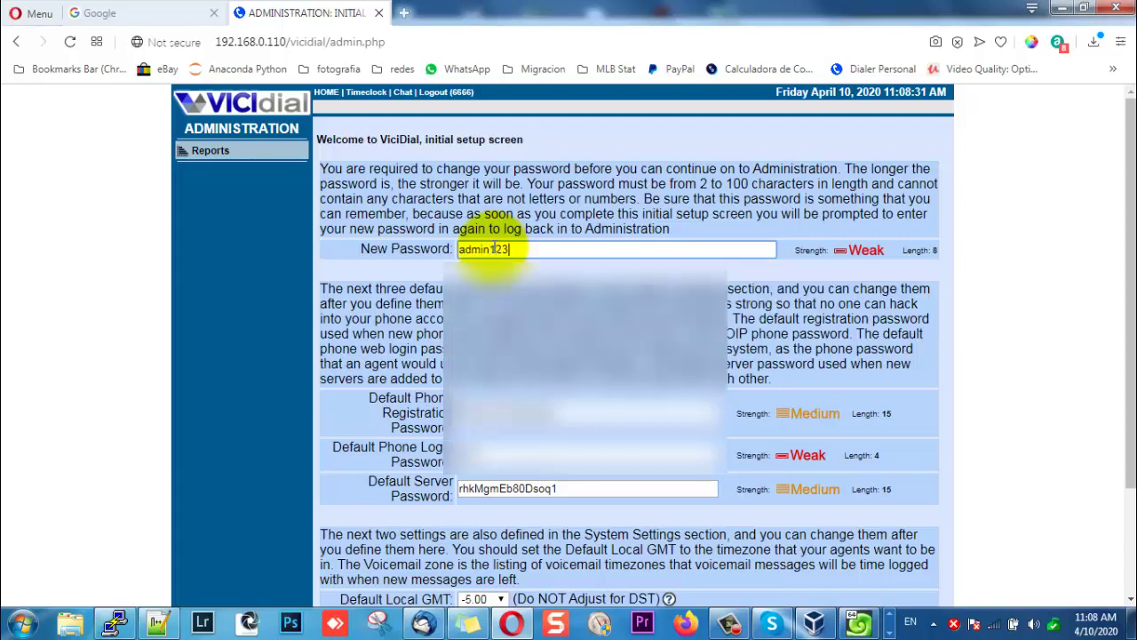
pyautogui.moveTo(1117, 177); pyautogui.dragTo(1124, 346)
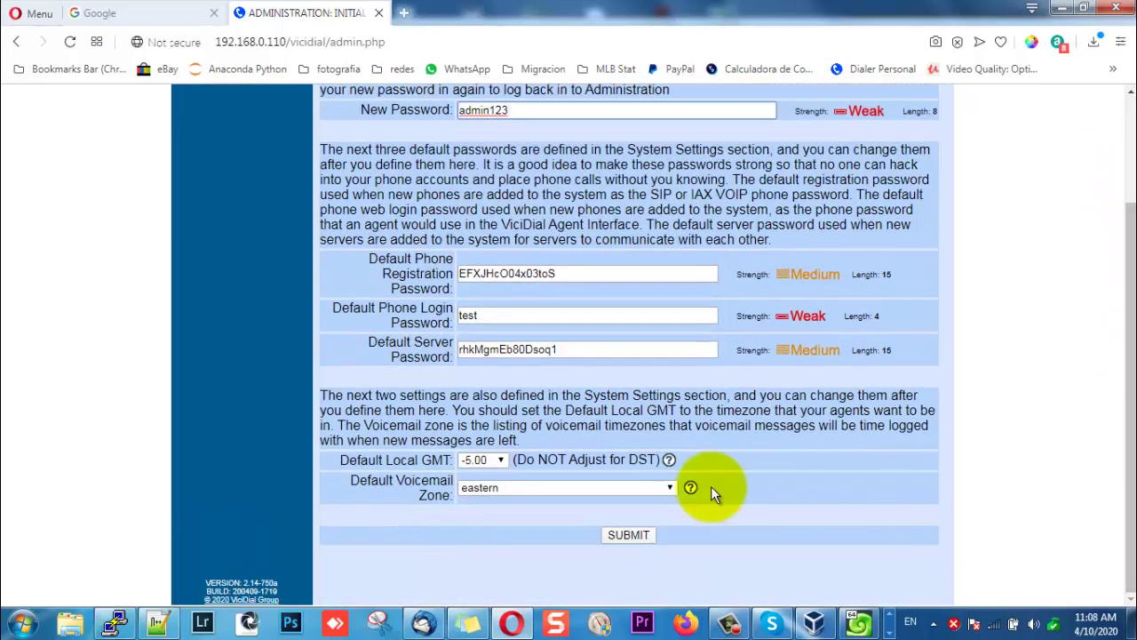
pyautogui.click(646, 531)
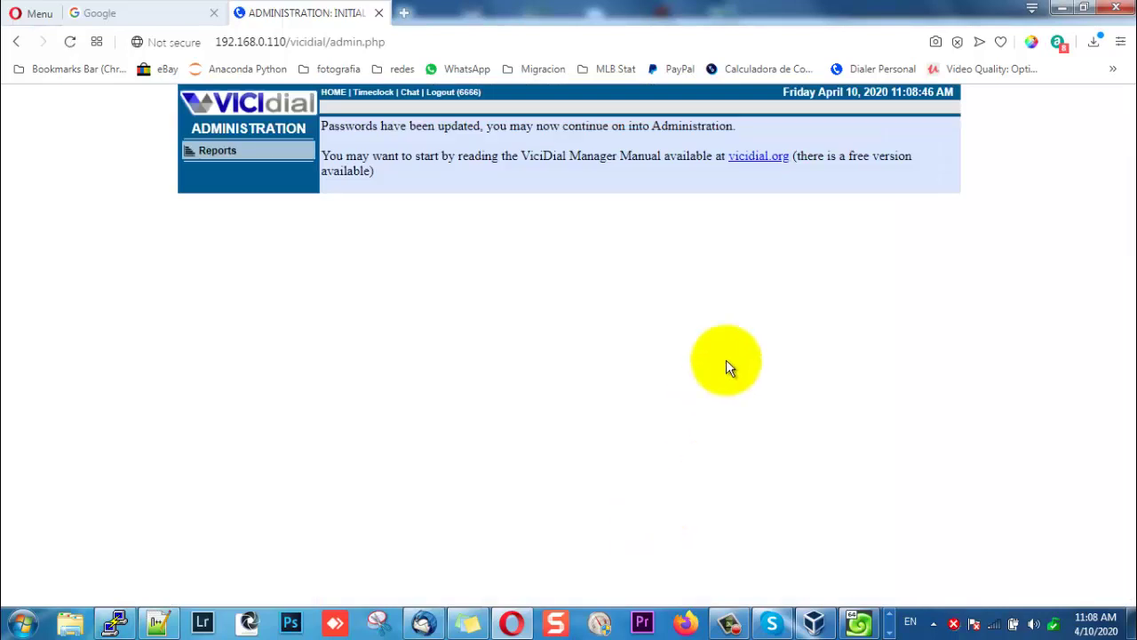
# From Reports, sign in to ViciDial with the admin username and the updated password.
pyautogui.click(223, 150)
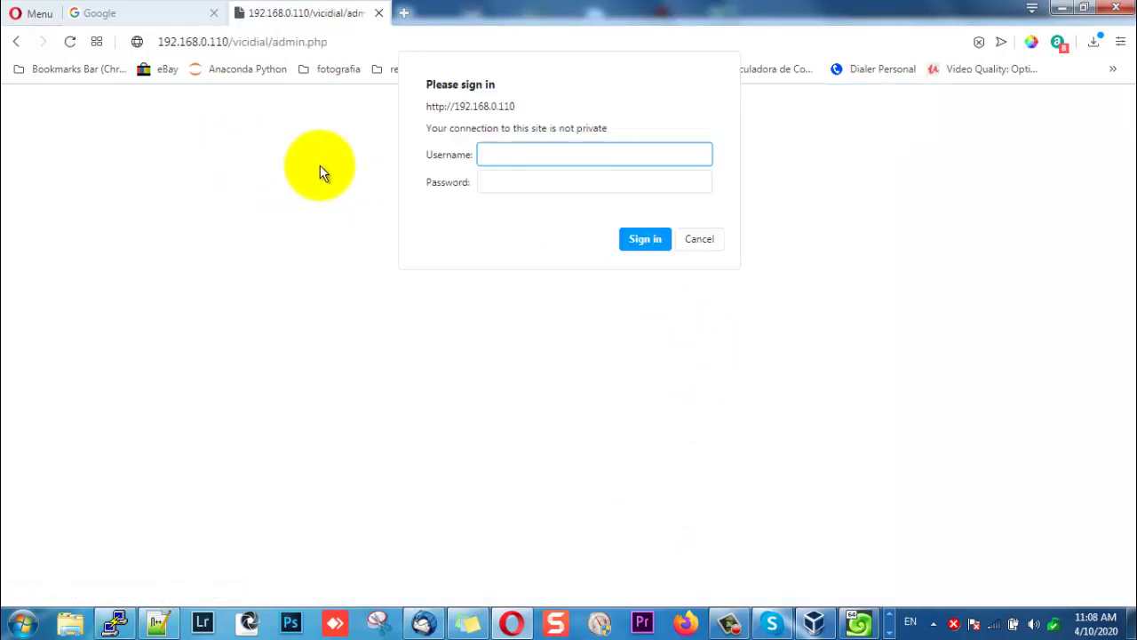
pyautogui.write('6666')
pyautogui.press('Tab')
pyautogui.write('6')
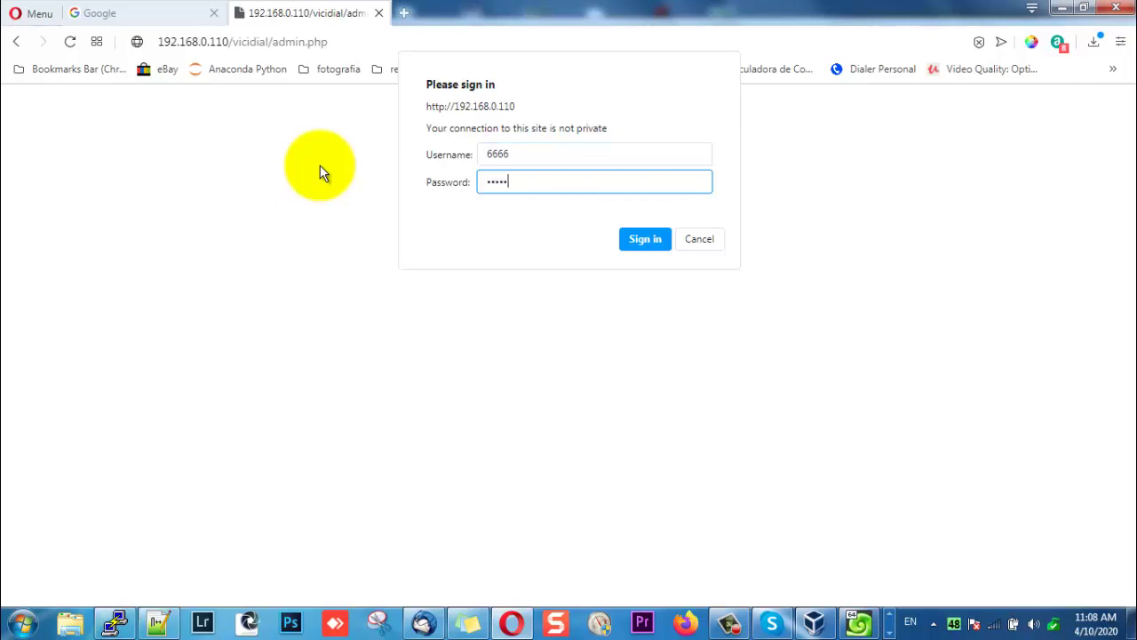
pyautogui.press('Return')
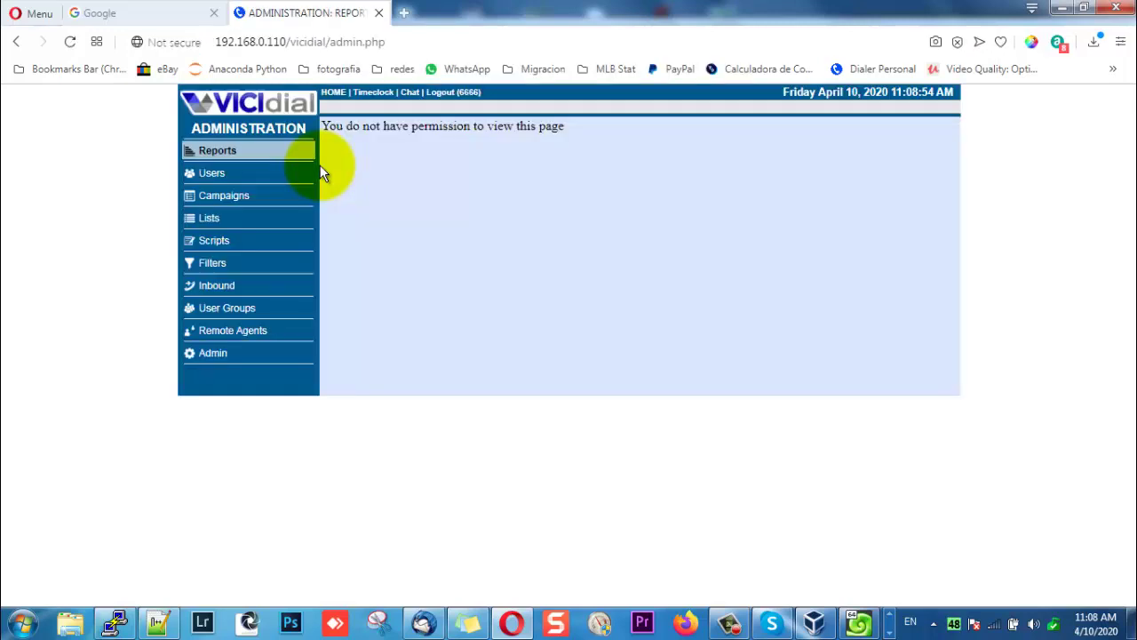